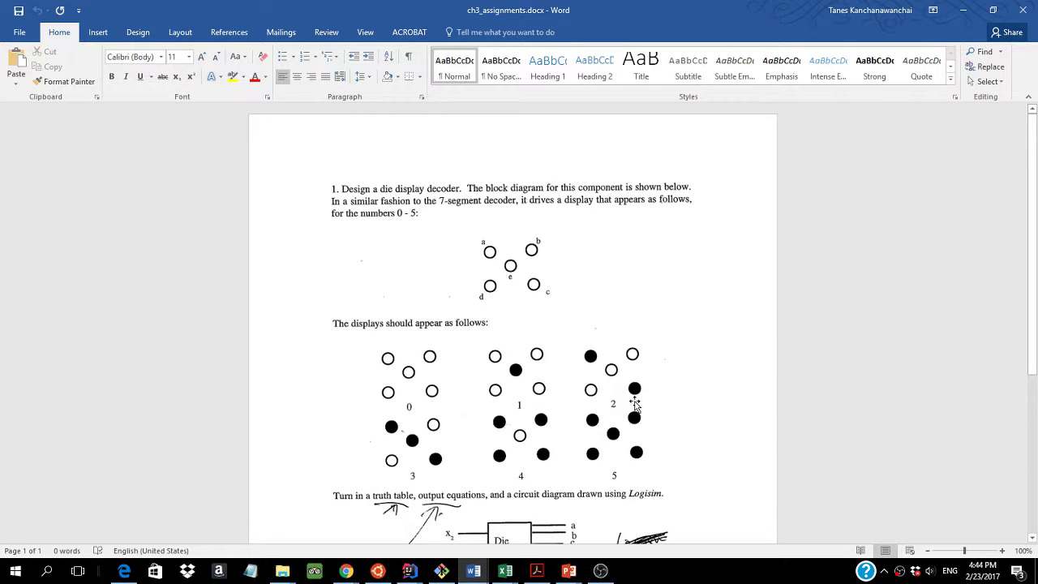
Switch to the blank Excel workbook and enter the input headers X, Y and Z in cells A1 to C1.
key("alt+Tab")
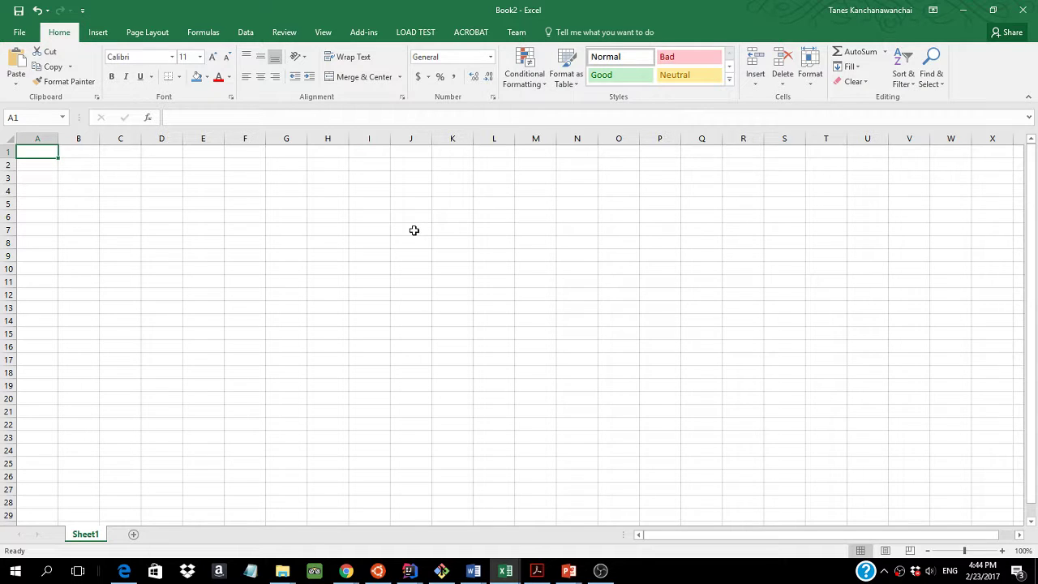
type("X")
key("Tab")
type("Y")
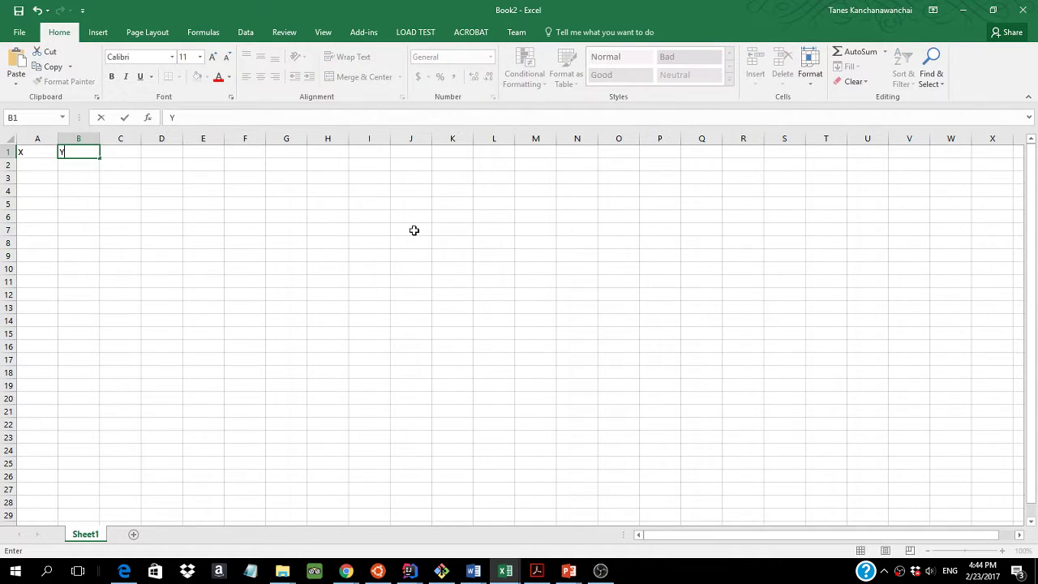
key("Tab")
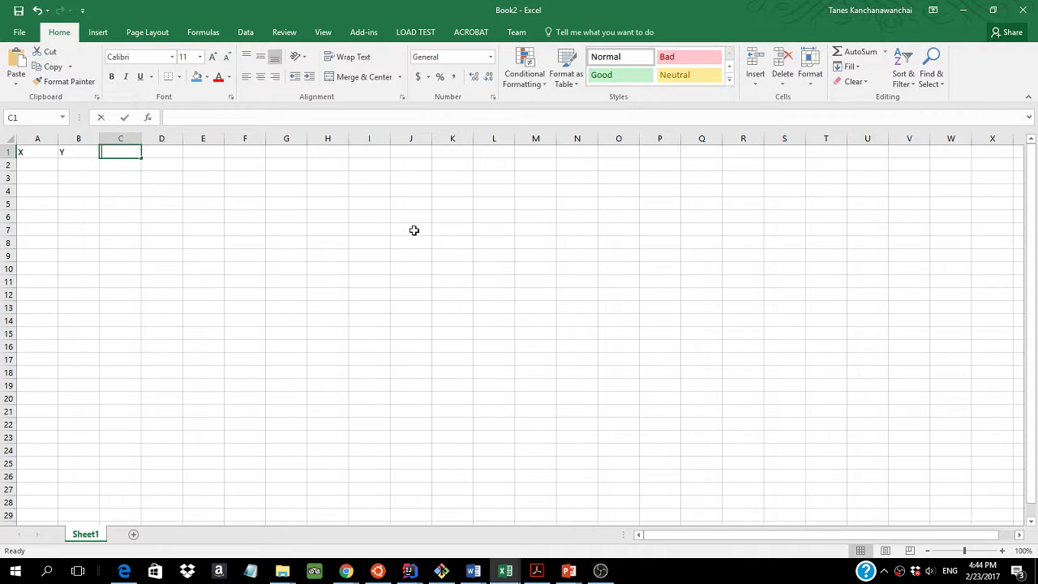
type("Z")
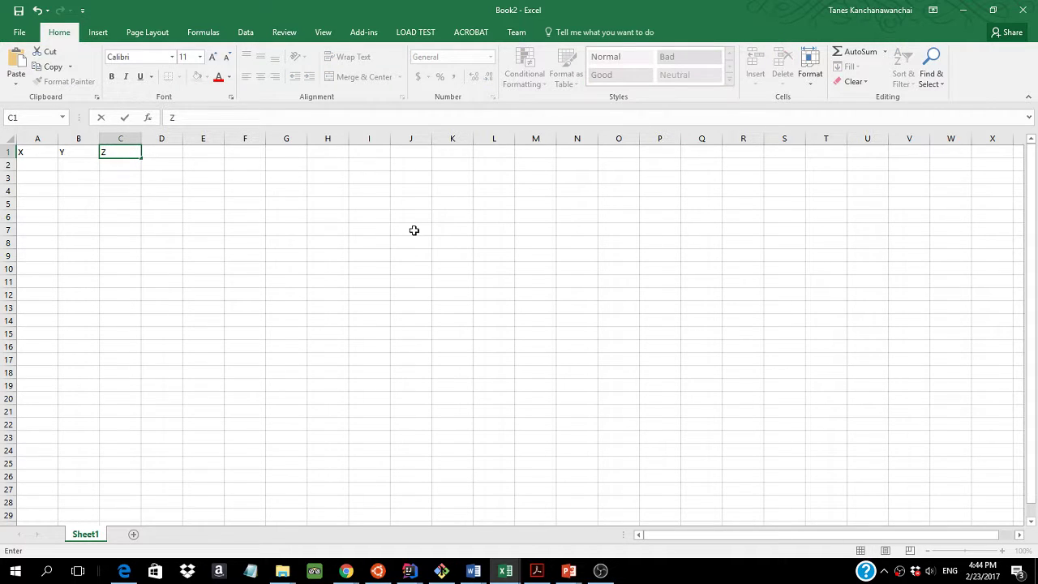
key("Tab")
Check the dot labels in the Word assignment, and enter the output headers a, b, c, d and e in Excel cells D1 to H1.
key("alt+Tab")
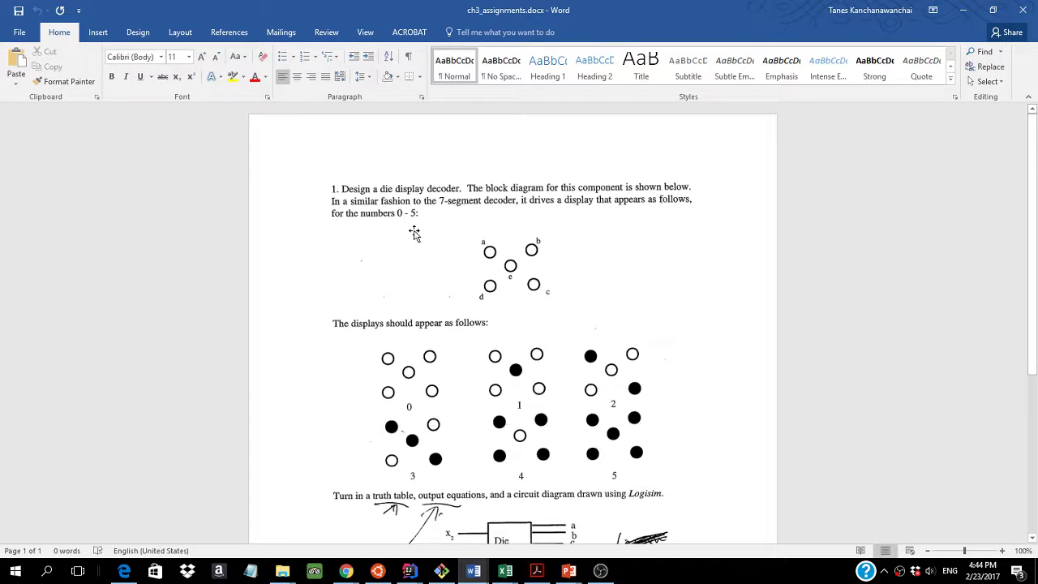
key("alt+Tab")
key("alt+Tab")
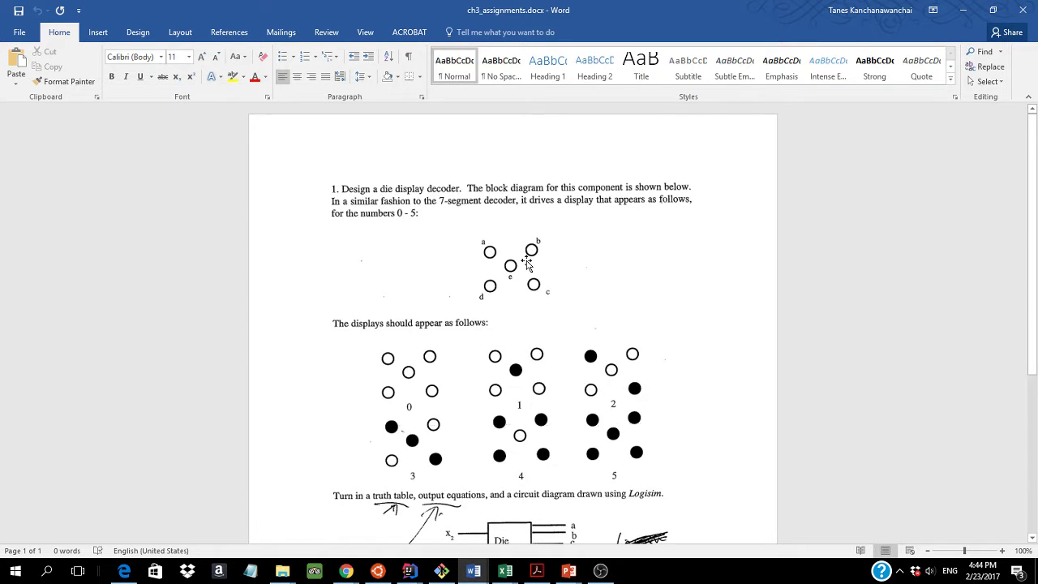
key("alt+Tab")
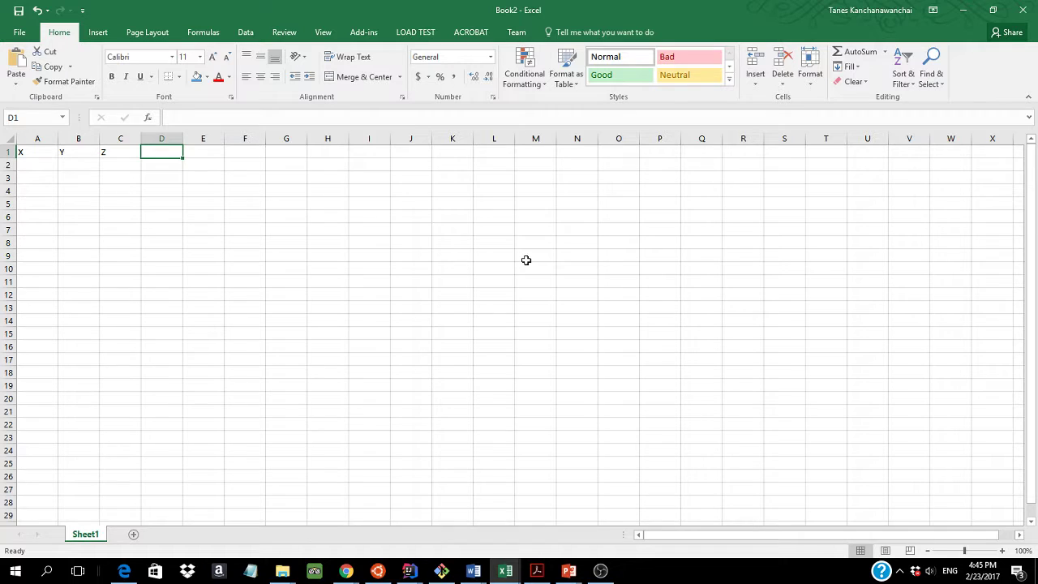
type("a")
key("Tab")
type("b")
key("Tab")
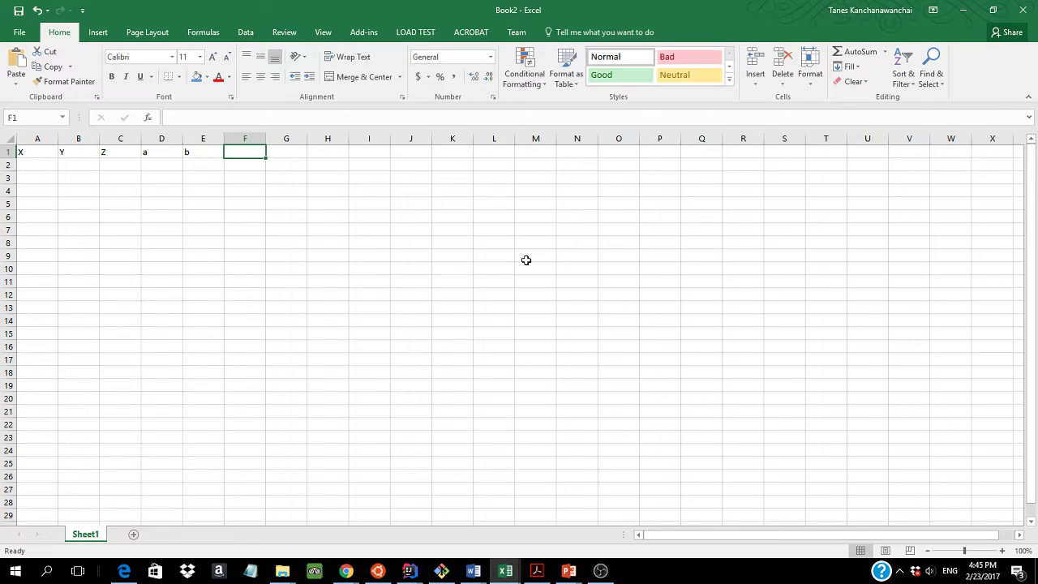
type("c")
key("Tab")
type("d")
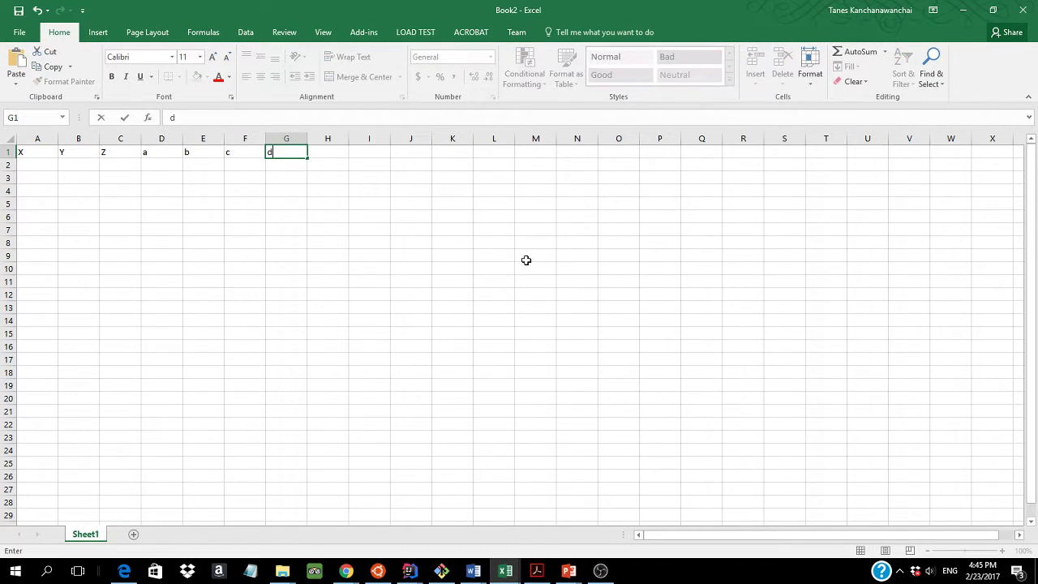
key("Tab")
type("e")
key("Tab")
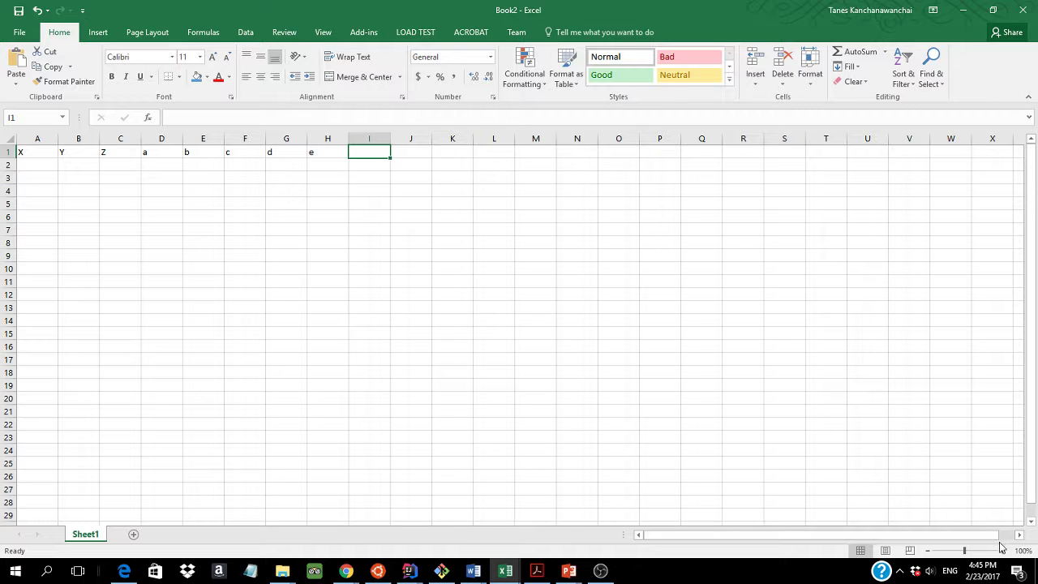
Insert a blank row above the header row.
left_click(1002, 551)
left_click(1002, 551)
left_click(1002, 551)
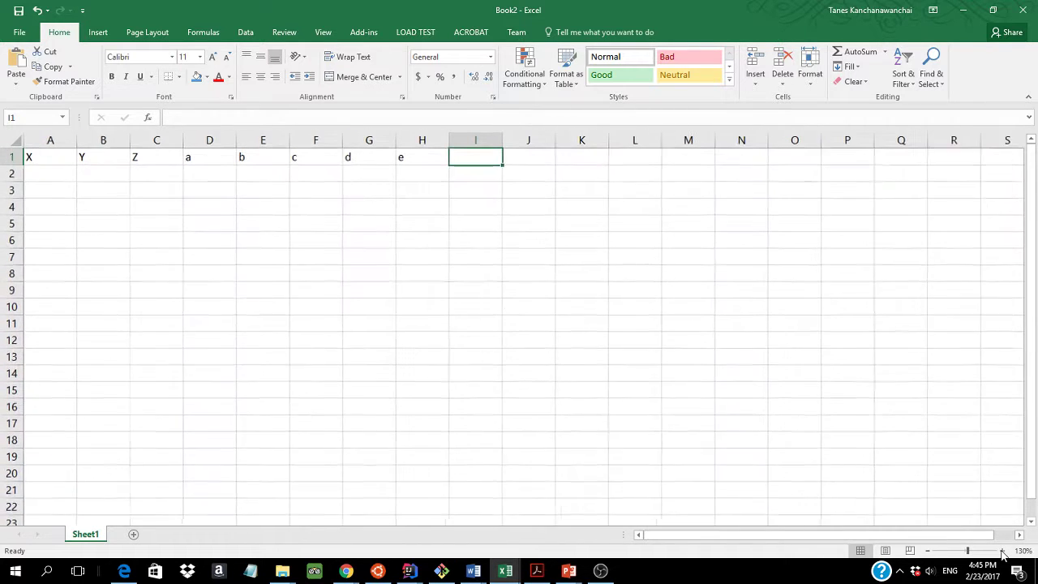
left_click(11, 157)
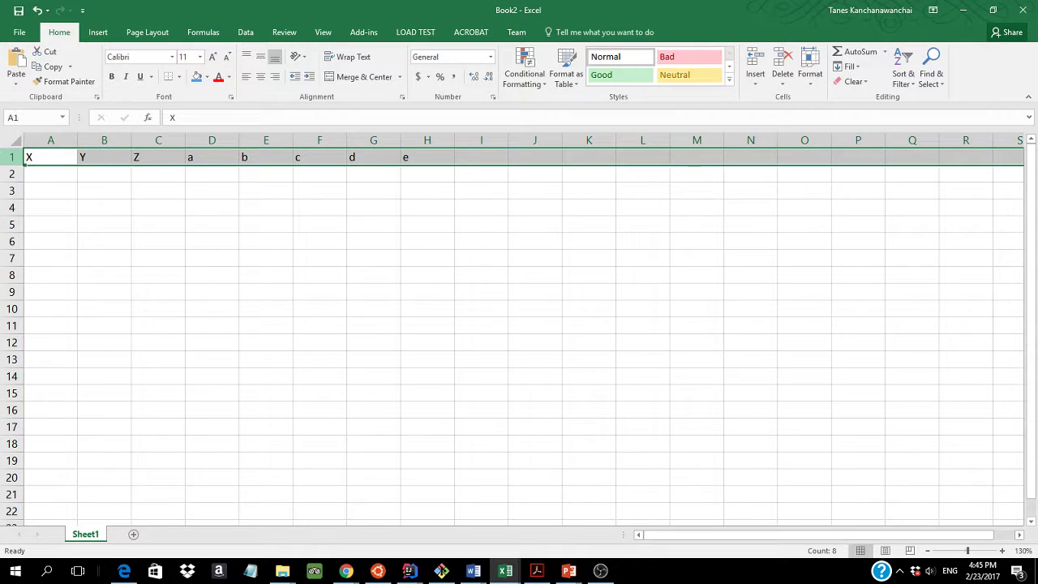
right_click(7, 156)
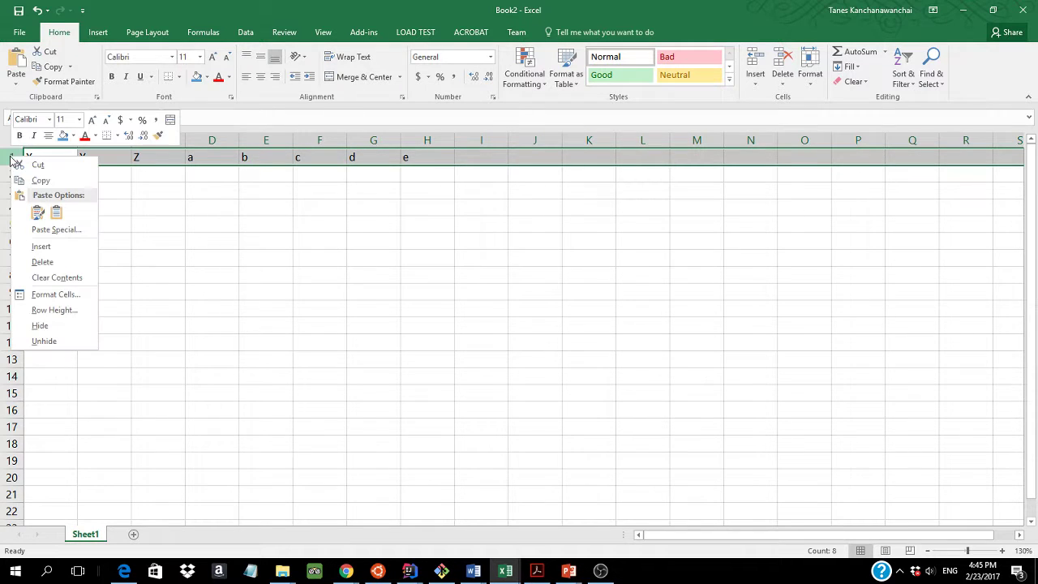
left_click(40, 248)
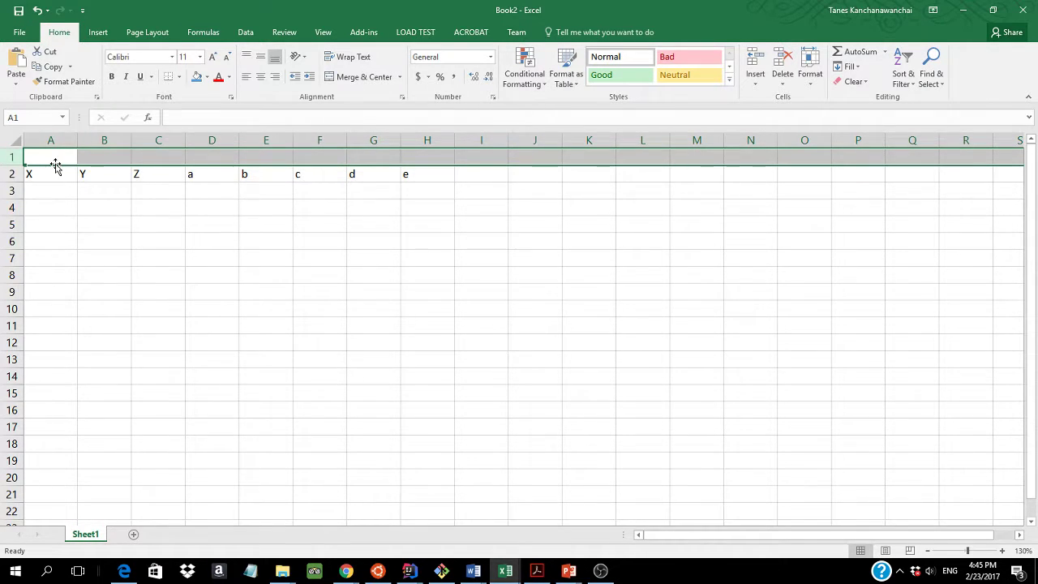
Enter the group title "input" in cell A1 and "output" in cell D1.
left_click(54, 157)
type("input")
key("Tab")
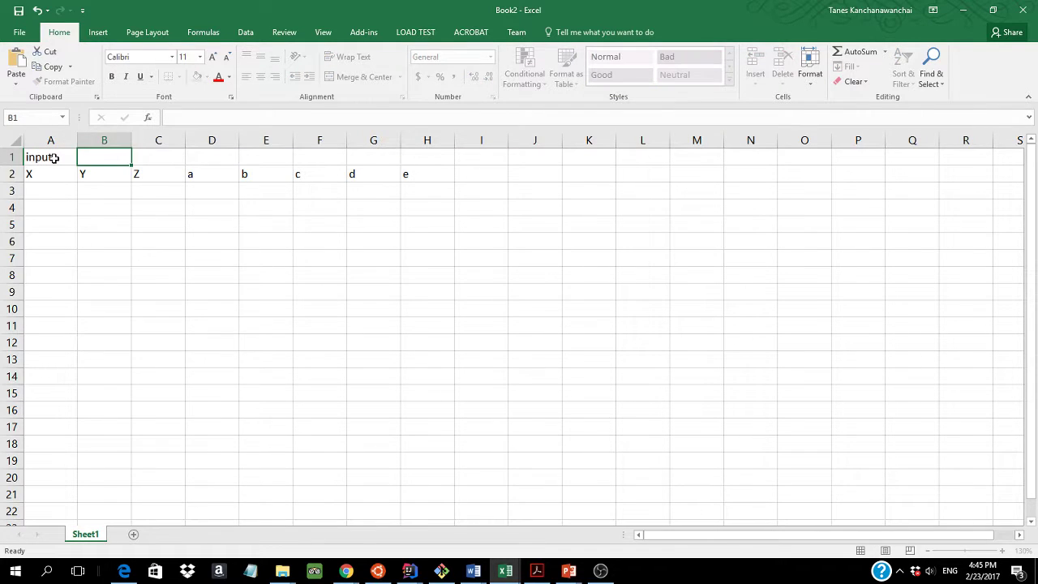
key("Tab")
key("Tab")
type("output")
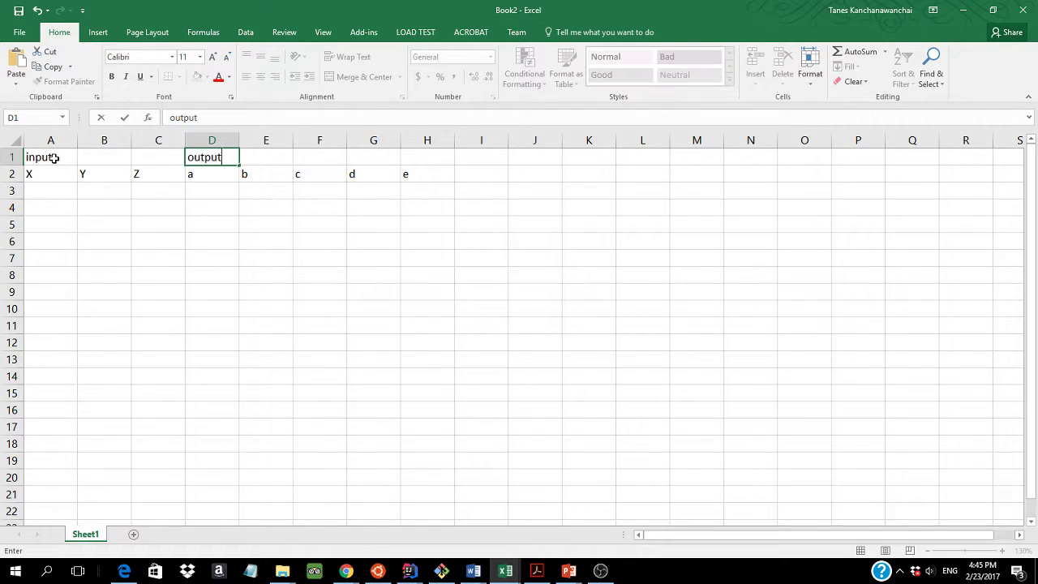
Merge and center the "input" title across A1:C1 and the "output" title across D1:H1.
left_click(37, 156)
left_click_drag(84, 156, 139, 154)
left_click(344, 75)
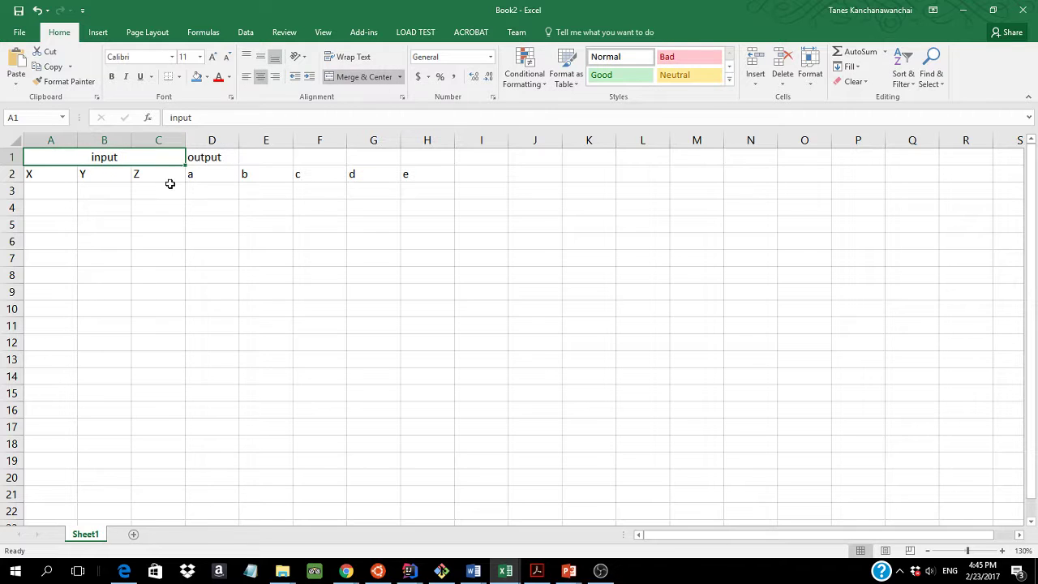
left_click_drag(202, 156, 406, 157)
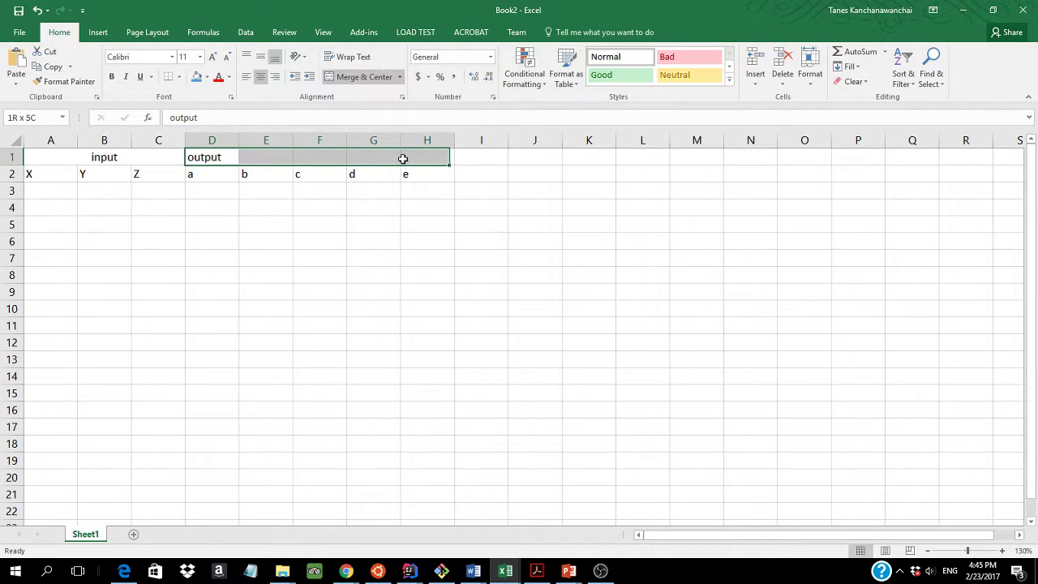
left_click(344, 76)
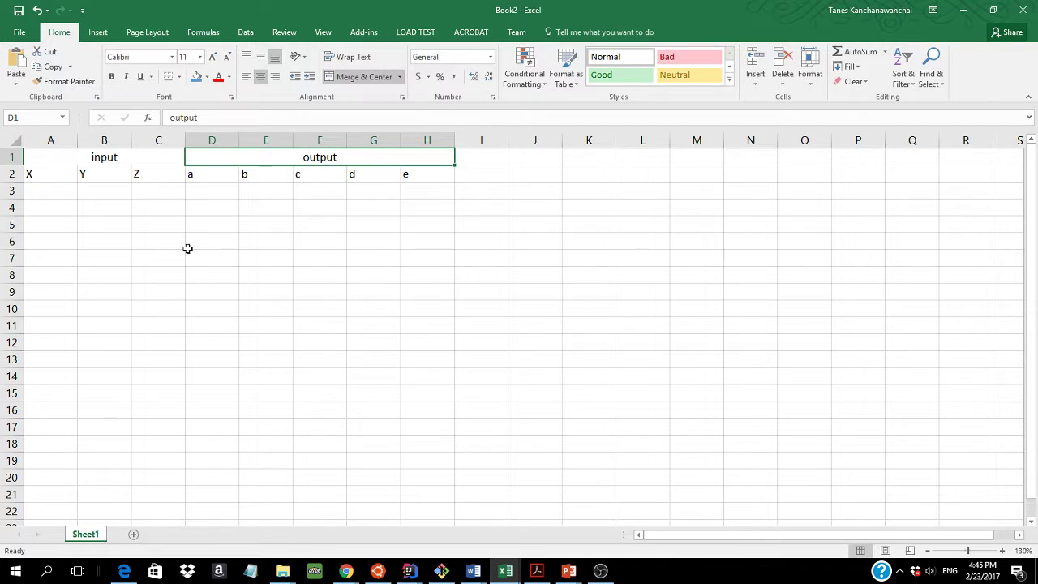
Fill the first truth-table row's outputs a to e (D3:H3) with 0.
left_click(207, 195)
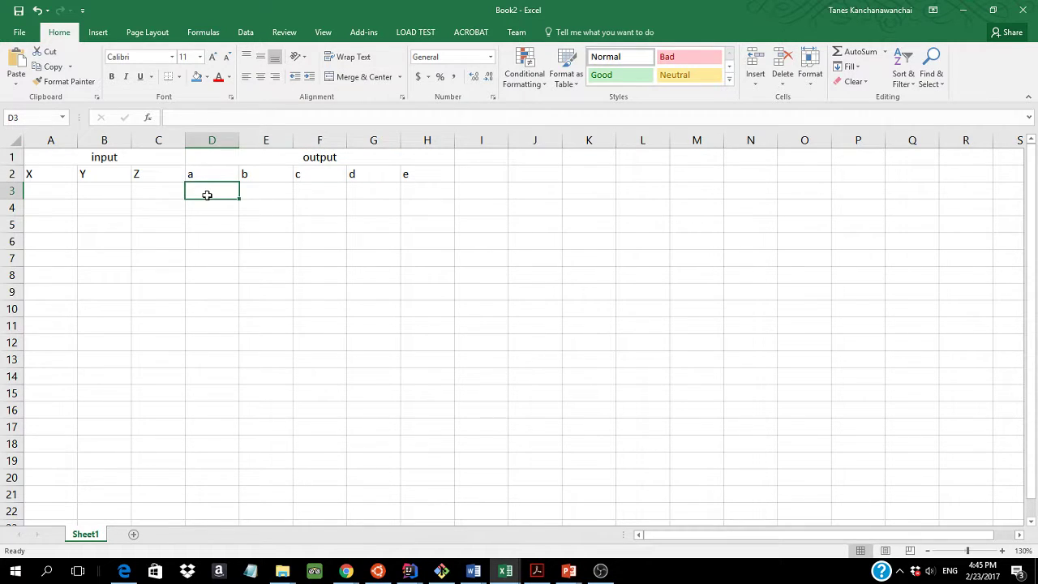
type("0")
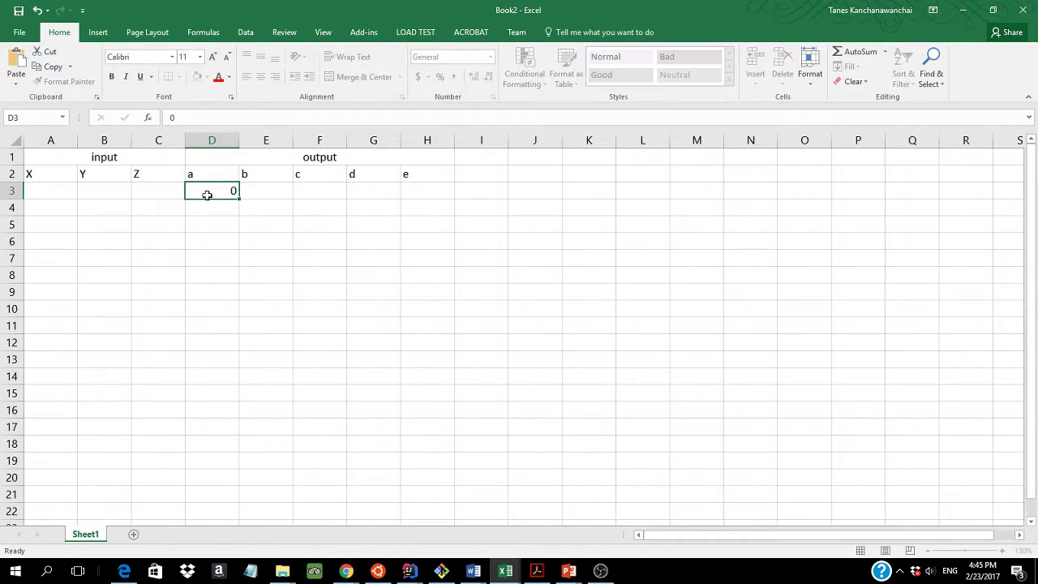
key("Tab")
type("0")
key("Tab")
type("0")
key("Tab")
type("0")
key("Tab")
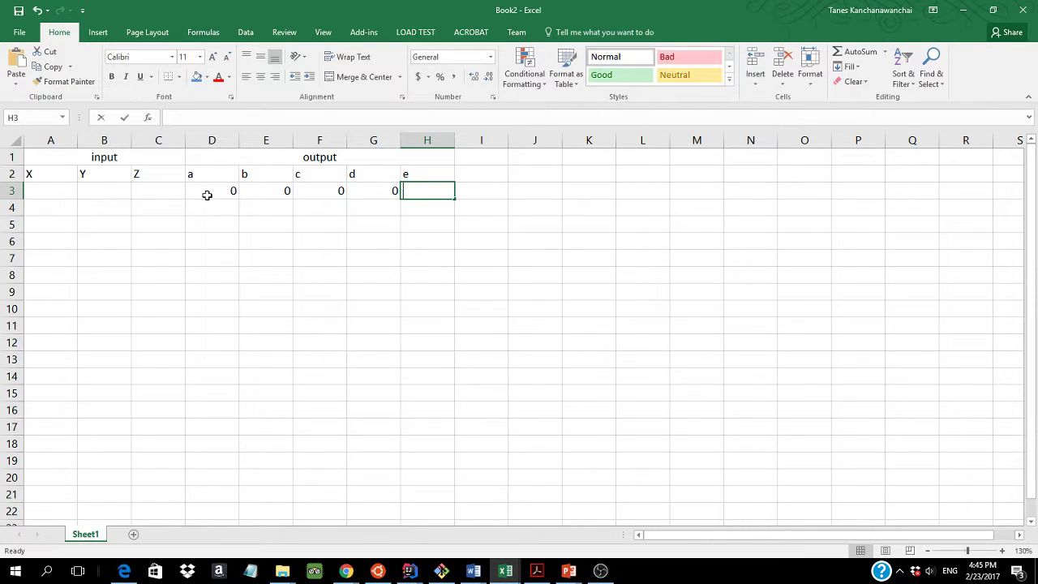
type("0")
key("Tab")
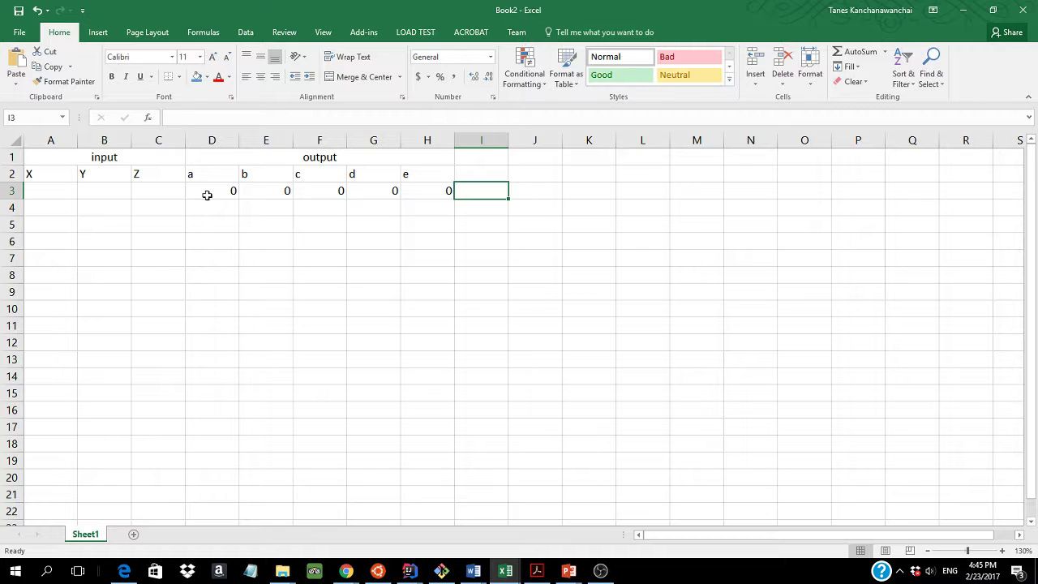
Fill the first truth-table row's inputs X, Y and Z (A3:C3) with 0.
key("Left")
key("Left")
key("Left")
key("Left")
key("Left")
key("Left")
key("Left")
key("Left")
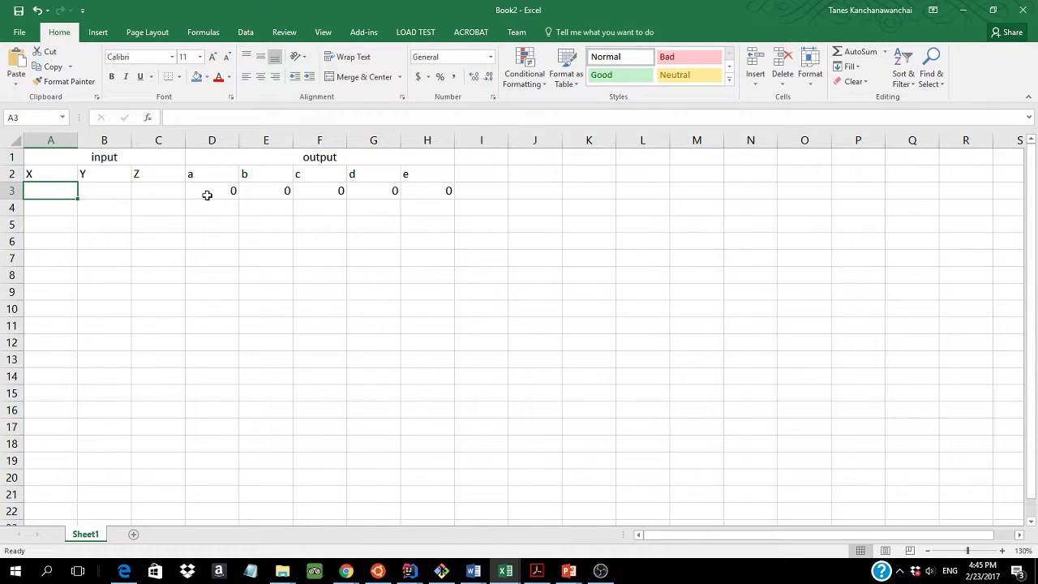
type("0")
key("Tab")
type("0")
key("Tab")
type("0")
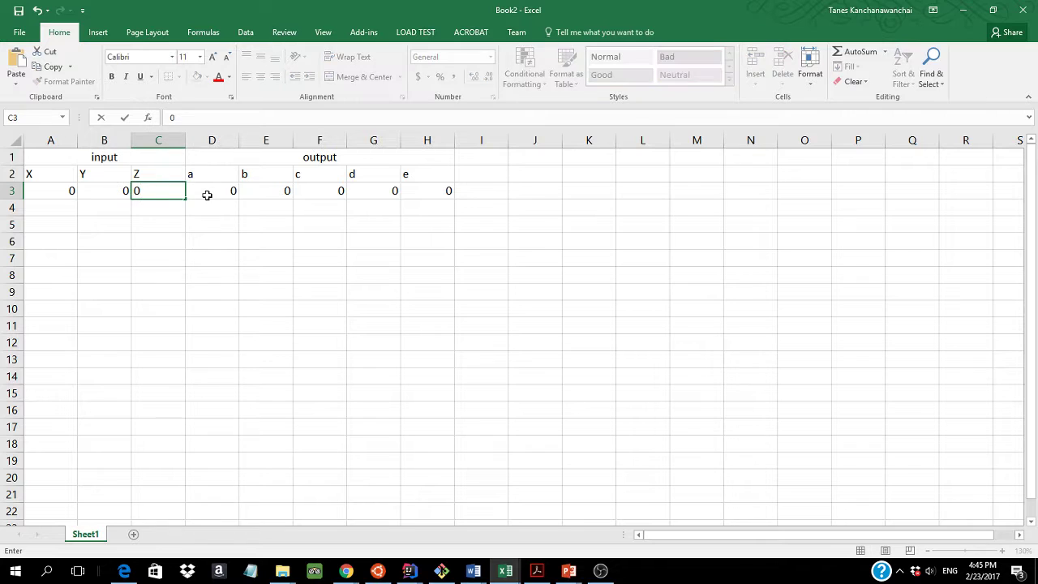
key("Return")
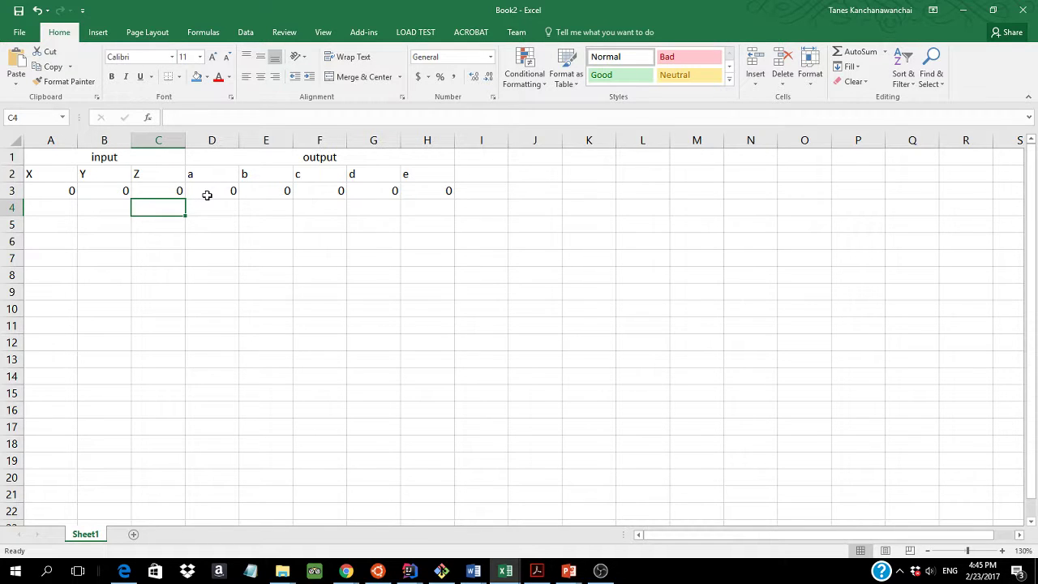
Check the die pattern for number 1 in the Word assignment, and enter 1 for output e in Excel cell H4.
key("alt+Tab")
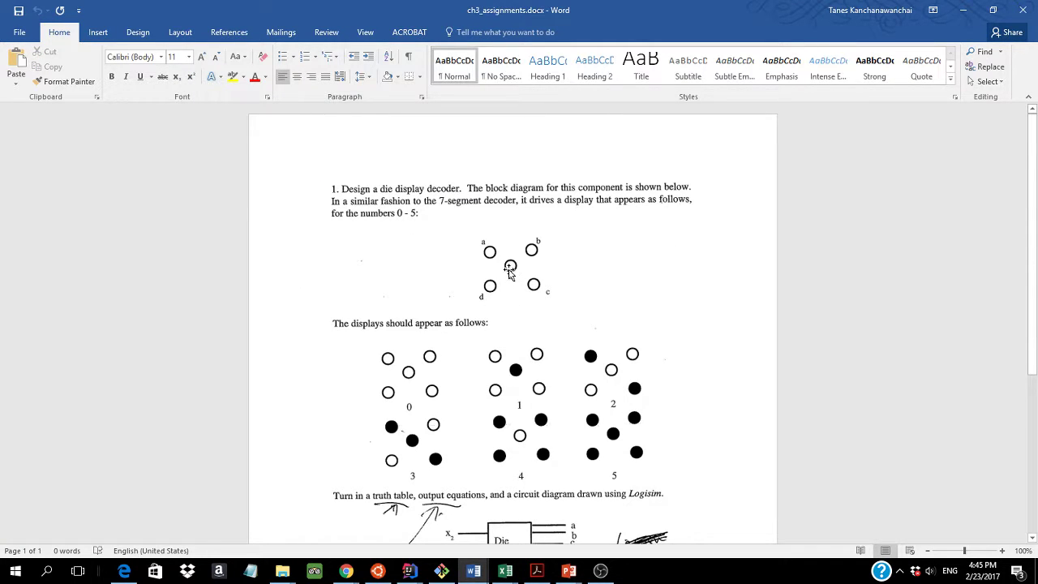
key("alt+Tab")
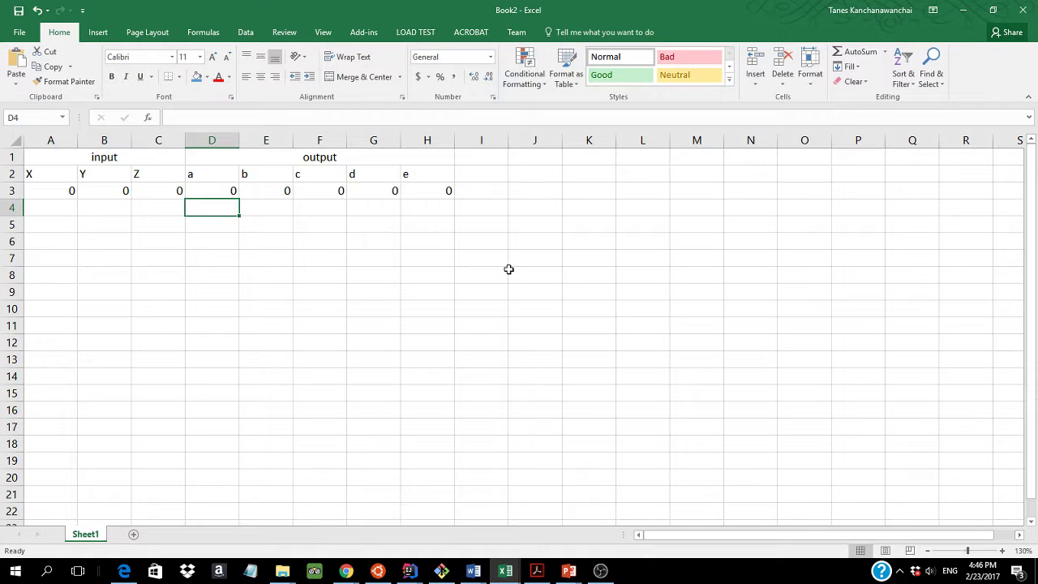
key("Right")
key("Right")
key("Right")
key("Right")
key("Right")
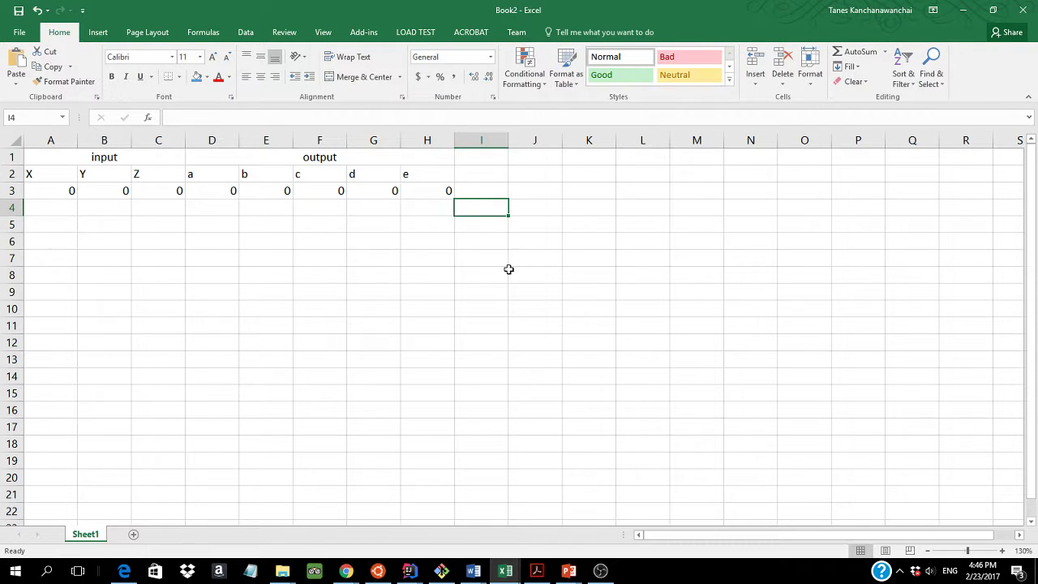
key("Left")
type("1")
Fill outputs a to d of the second truth-table row (D4:G4) with 0.
key("Left")
key("Left")
key("Left")
key("Left")
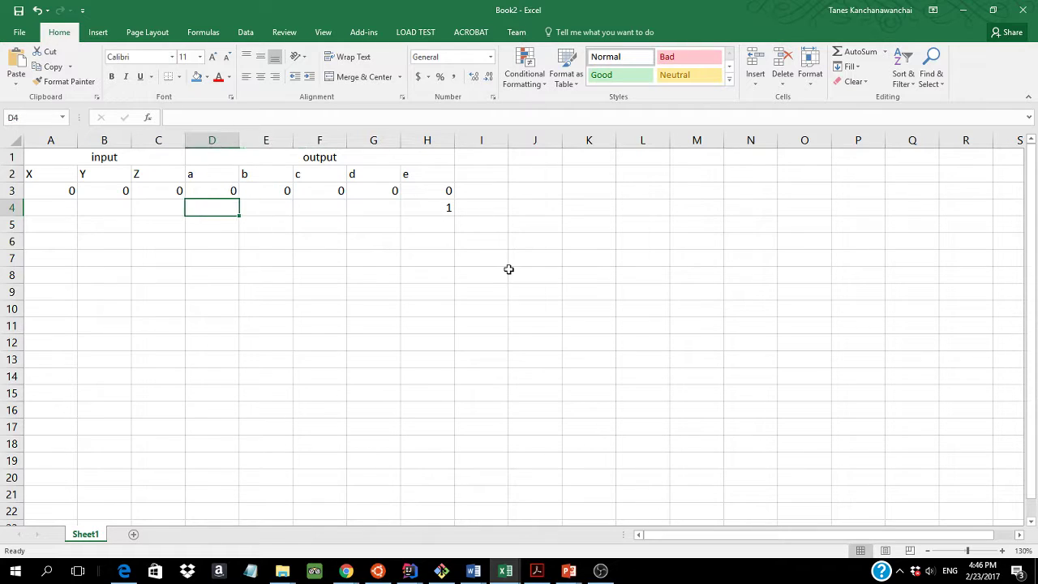
type("0")
key("Right")
type("0")
key("Right")
type("0")
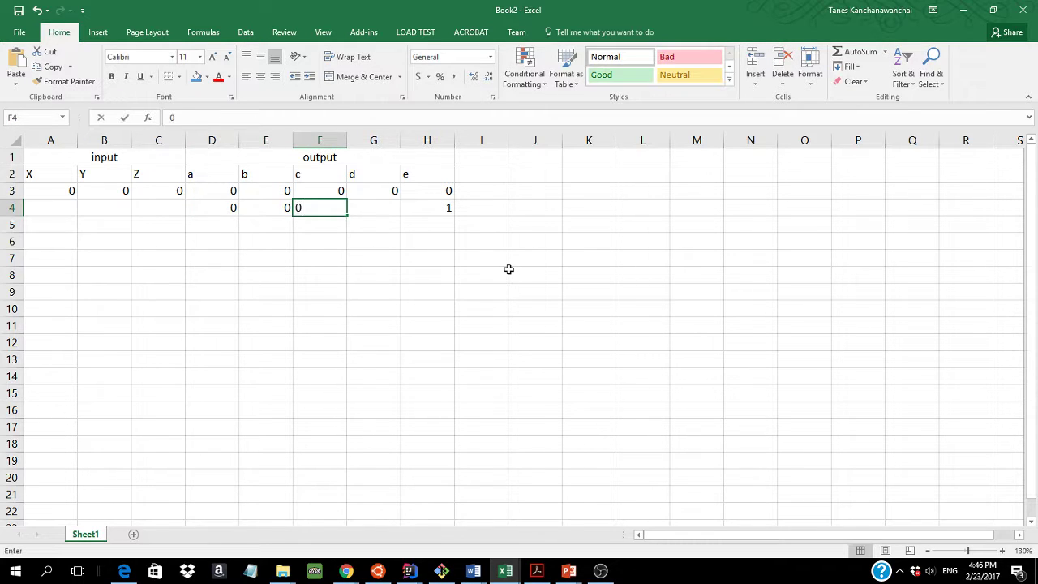
key("Right")
type("0")
Enter 0, 0 and 1 for inputs X, Y and Z in the second truth-table row (A4:C4).
key("Left")
key("Left")
key("Left")
key("Left")
key("Left")
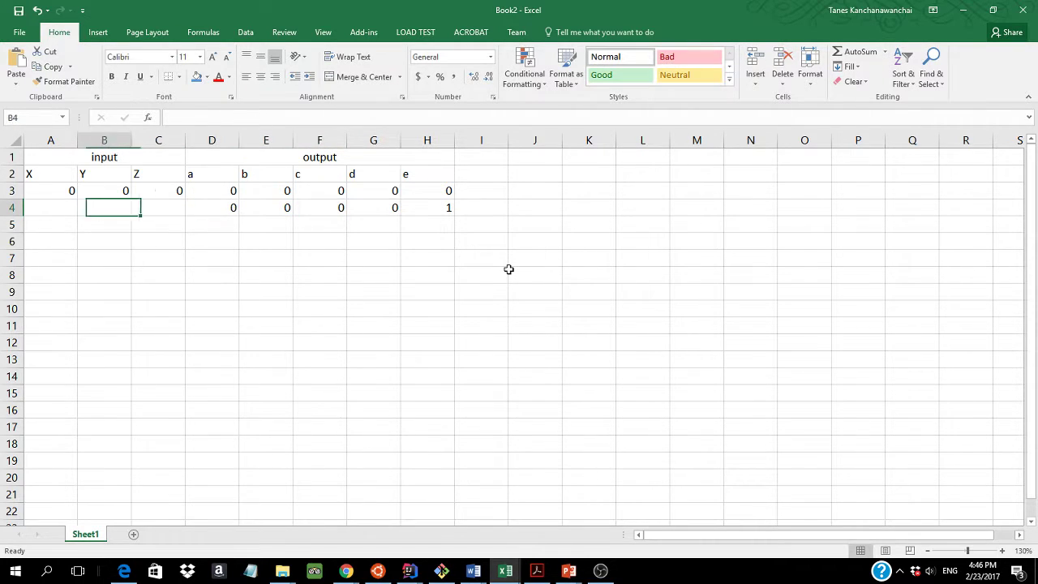
key("Left")
type("0")
key("Right")
type("0")
key("Right")
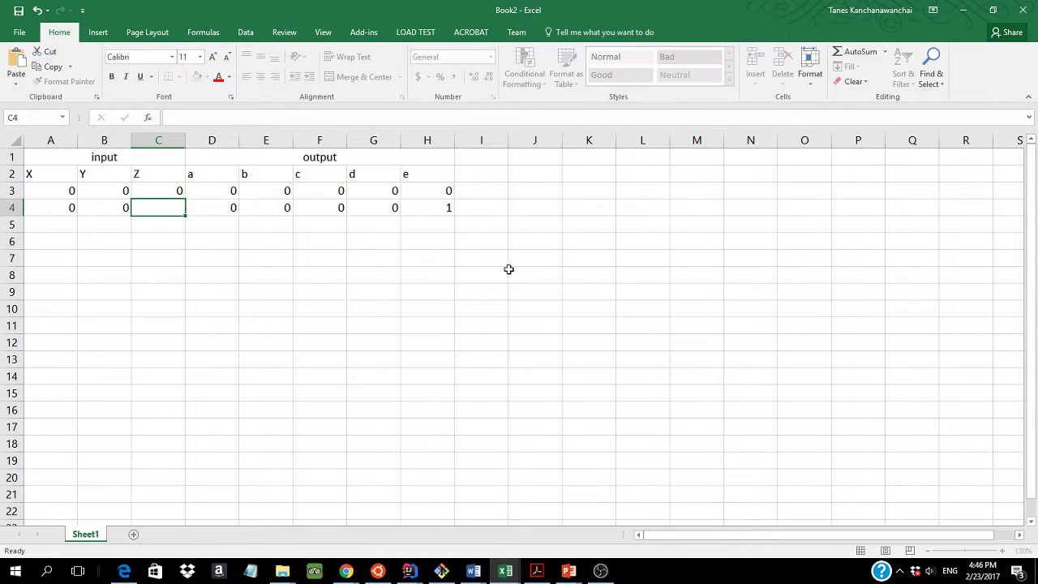
type("1")
key("Return")
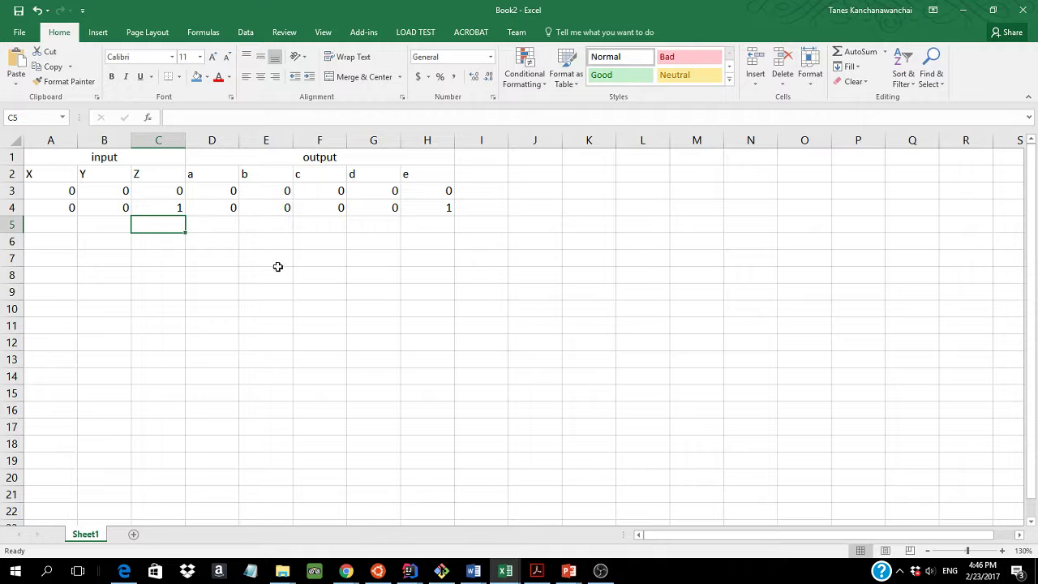
Center the contents of input columns A to C horizontally.
left_click_drag(69, 138, 157, 138)
left_click(261, 77)
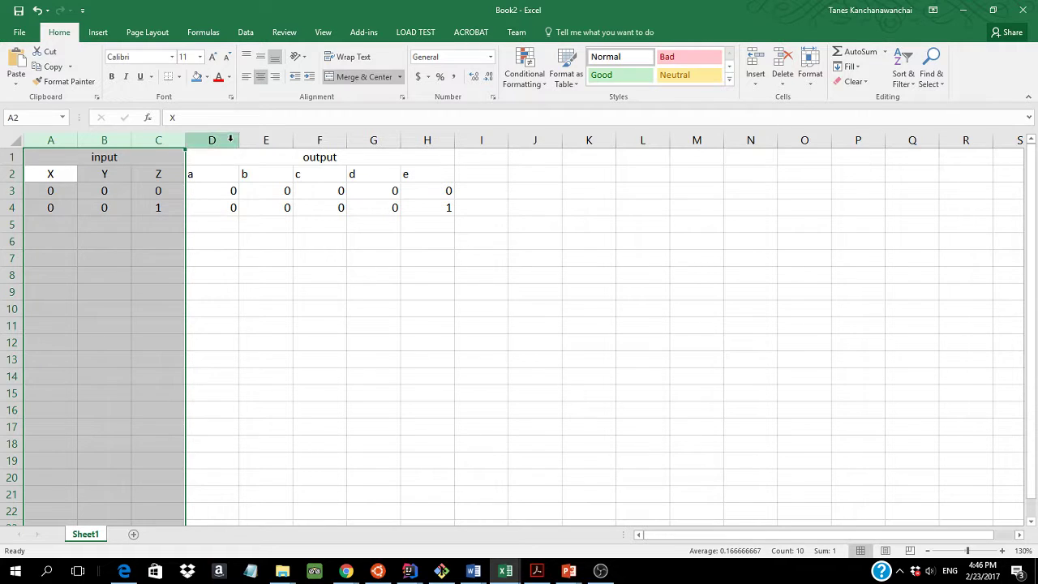
Center the contents of output columns D to H horizontally and apply the Good cell style to them.
left_click_drag(209, 140, 428, 148)
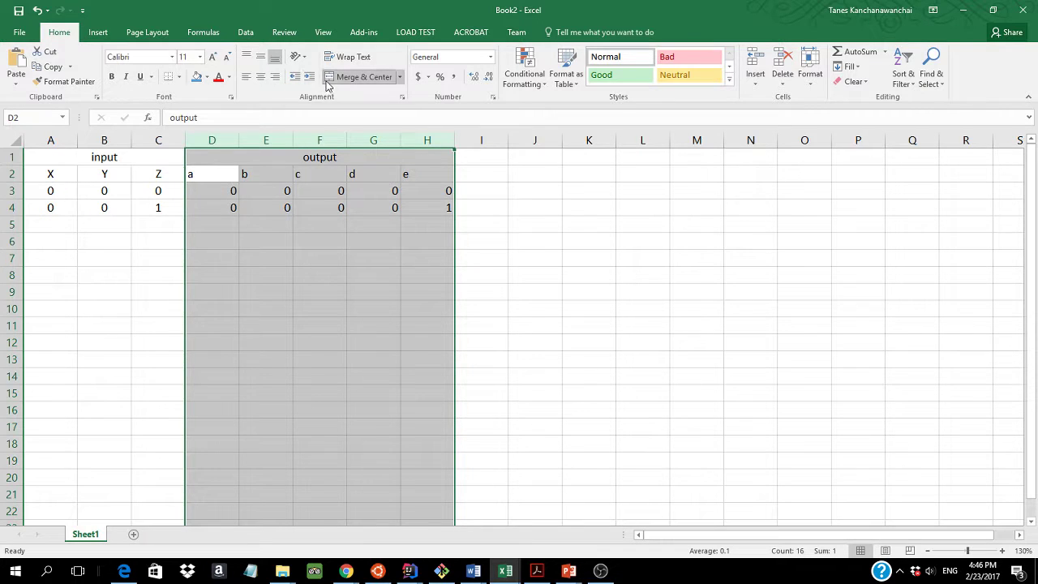
left_click(260, 76)
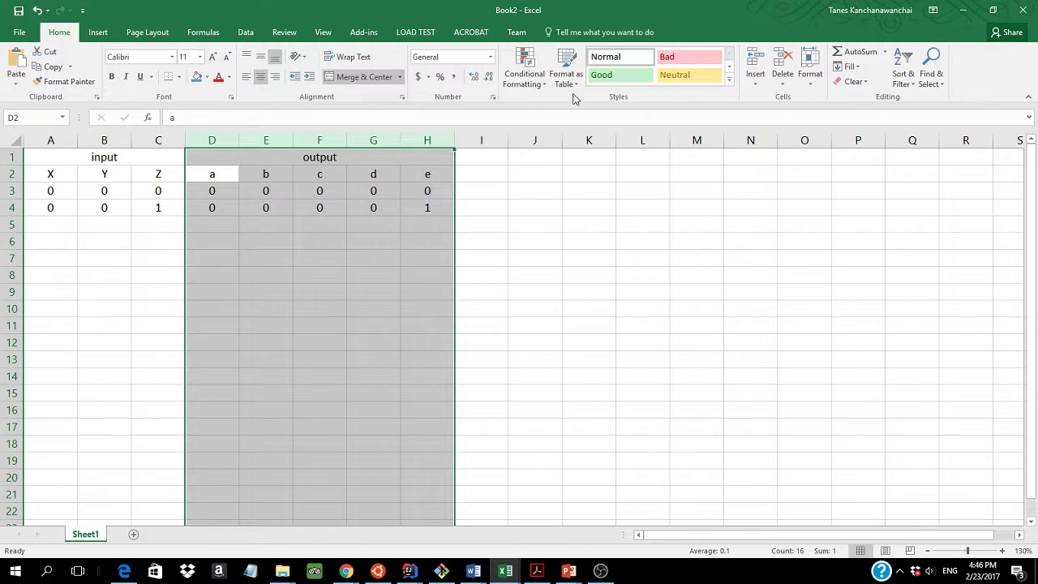
left_click(616, 74)
left_click(96, 319)
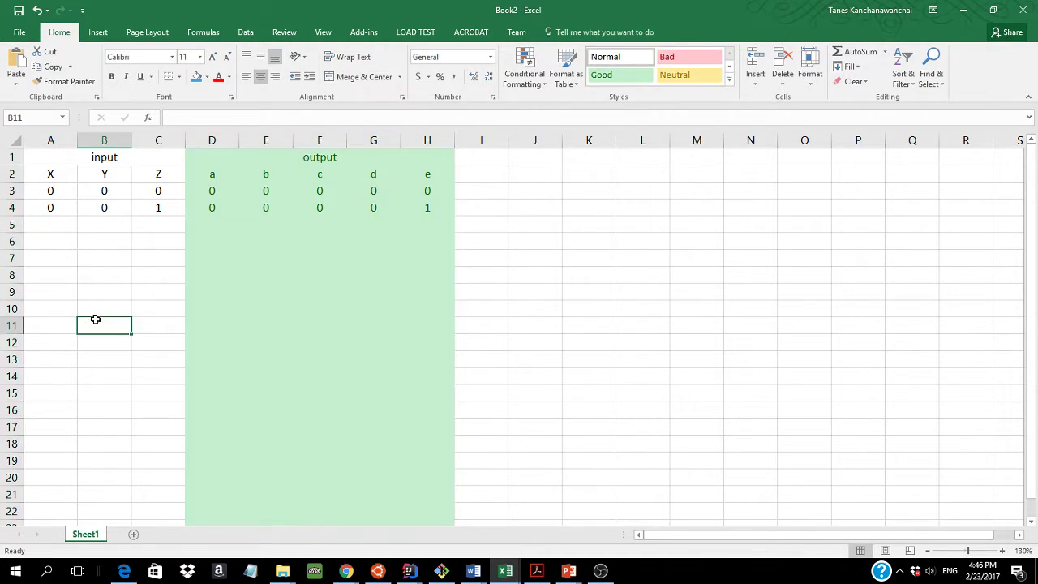
Apply the Bad cell style to input columns A to C.
left_click_drag(53, 140, 158, 139)
left_click(697, 61)
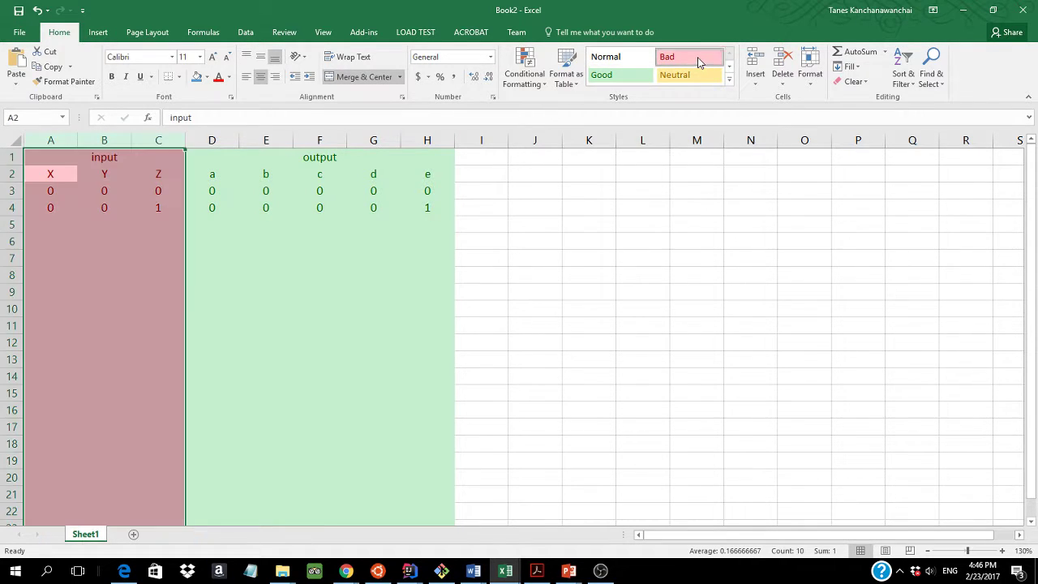
left_click(141, 255)
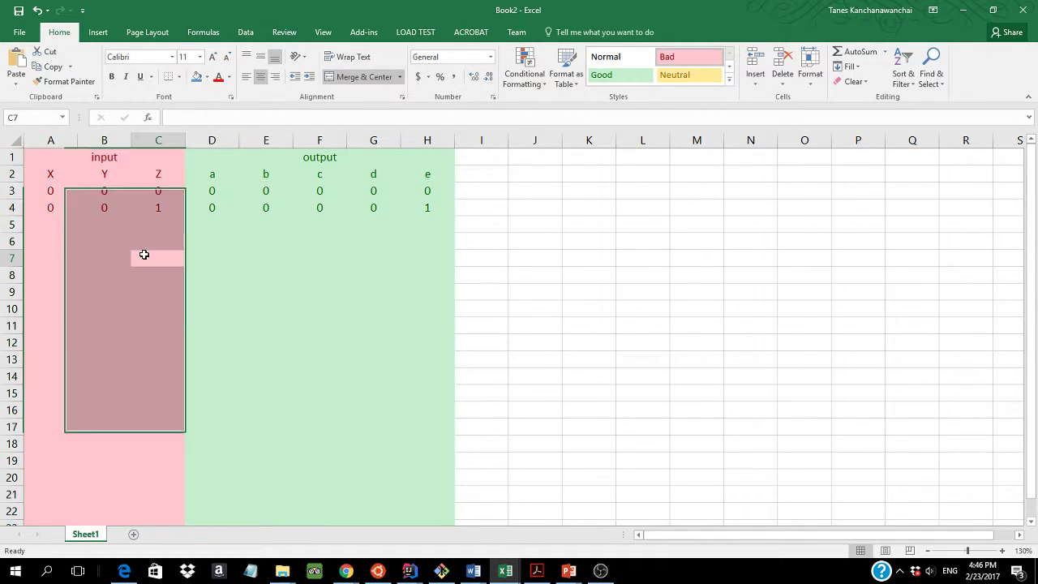
Check the die pattern for number 2 in the Word assignment, and enter outputs 1, 0, 1, 0, 0 in Excel cells D5:H5.
left_click(54, 222)
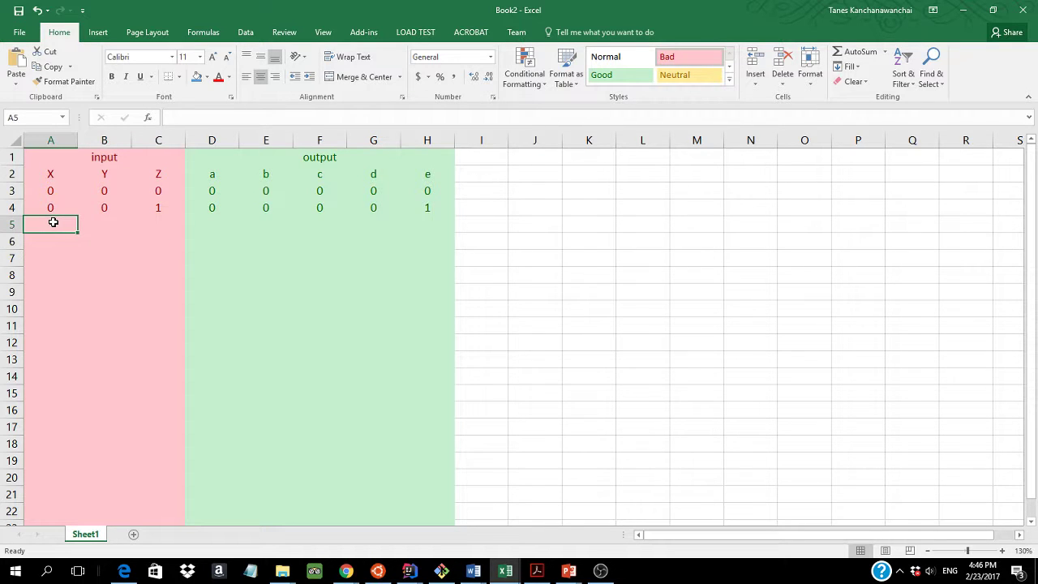
key("alt+Tab")
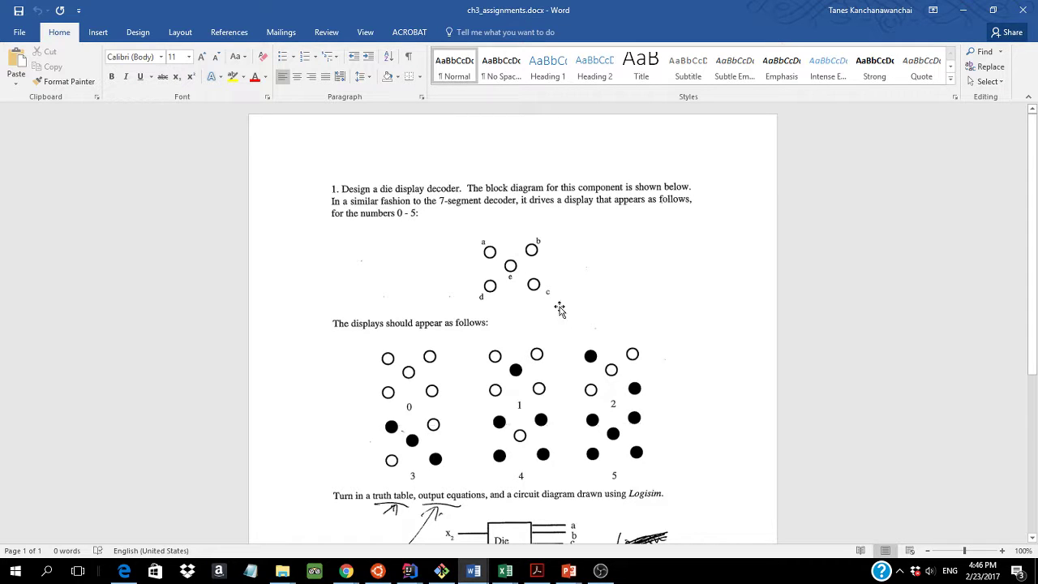
key("alt+Tab")
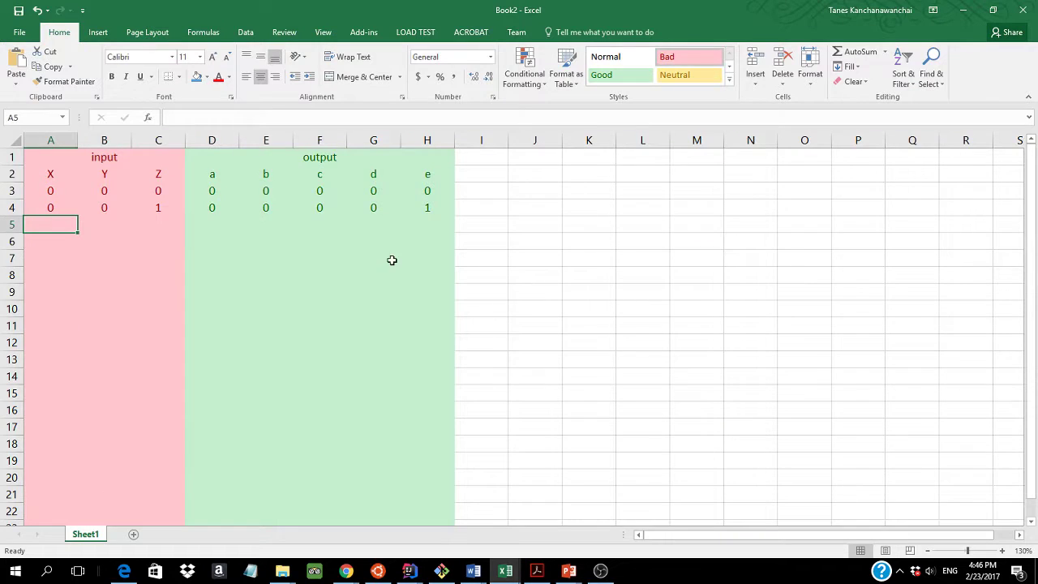
left_click(206, 224)
type("1")
key("Tab")
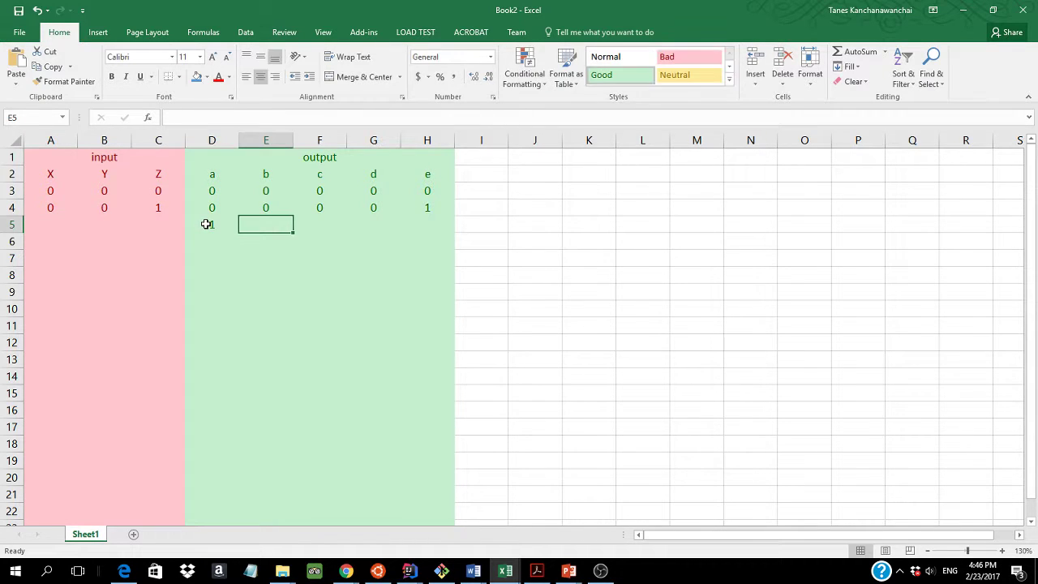
type("0")
key("Tab")
type("1")
key("Tab")
type("0")
key("Tab")
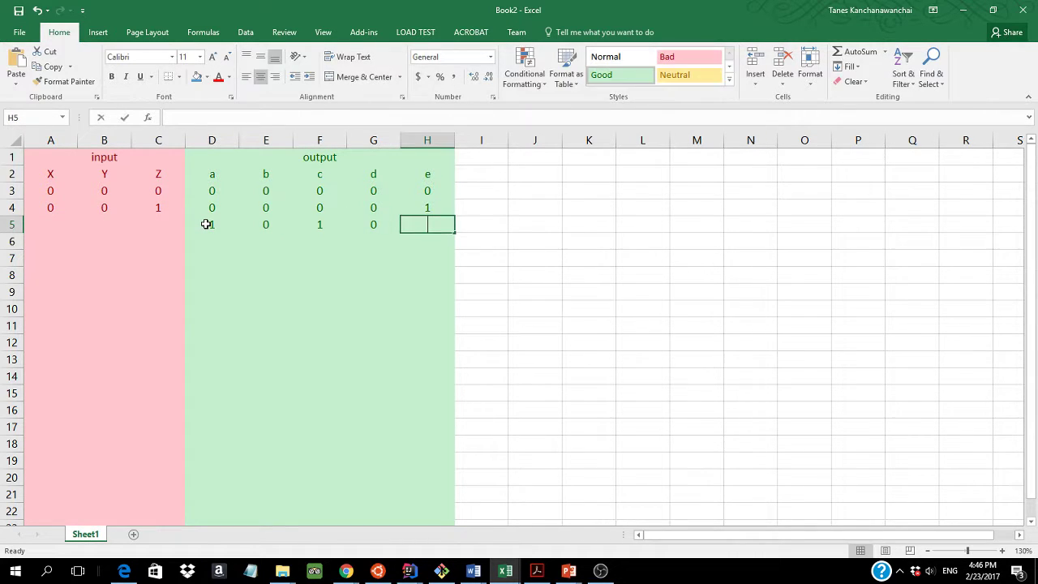
type("0")
Enter 0, 1 and 0 for inputs X, Y and Z in the third truth-table row (A5:C5).
key("Left")
key("Left")
key("Left")
key("Left")
key("Left")
key("Left")
key("Left")
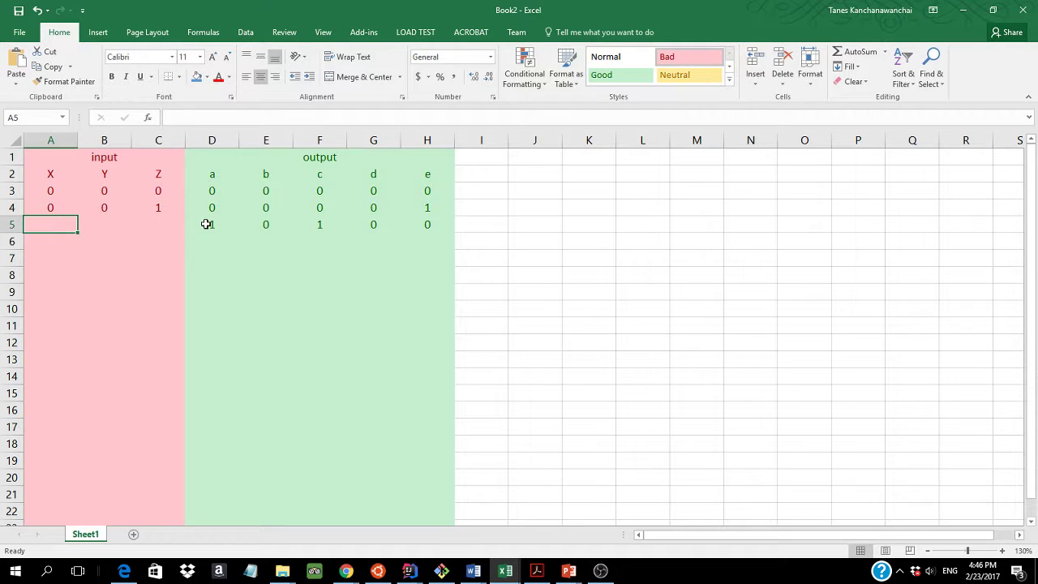
type("0")
key("Tab")
type("1")
key("Tab")
type("0")
key("Return")
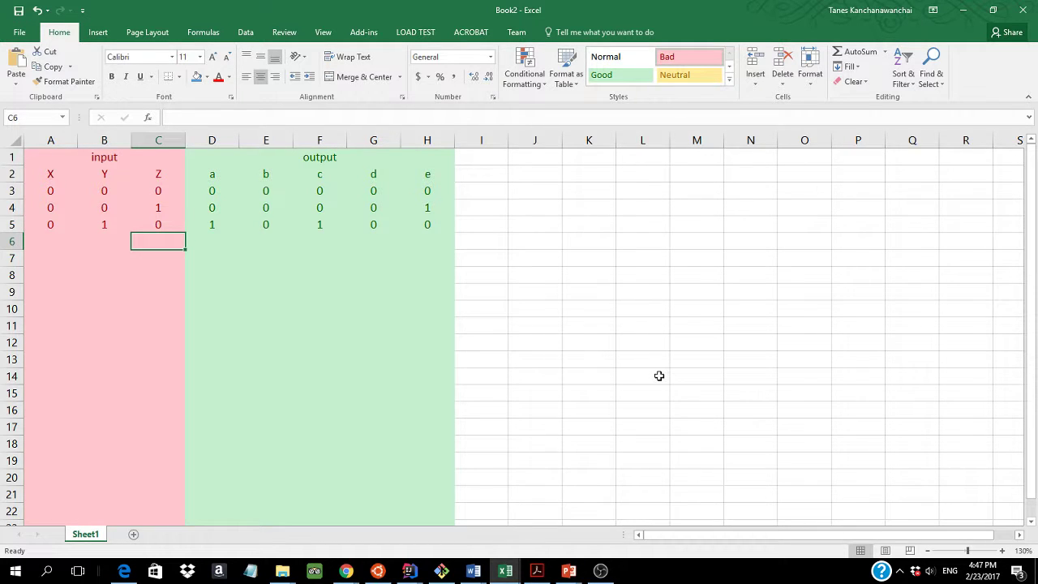
Enter 0, 1 and 1 for inputs X, Y and Z in the fourth truth-table row (A6:C6).
key("Left")
key("Left")
type("0")
key("Tab")
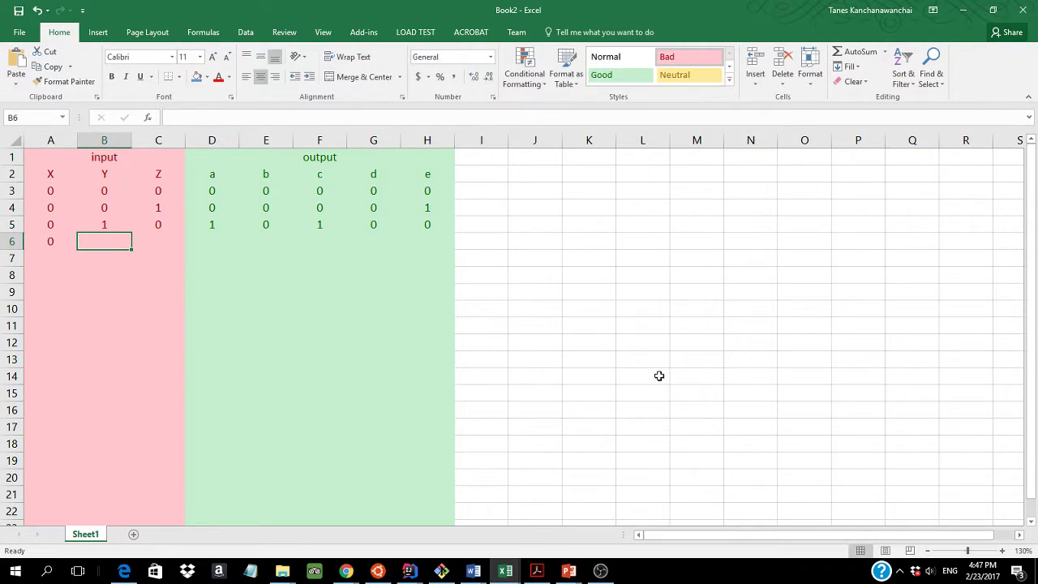
key("Tab")
key("Left")
type("1")
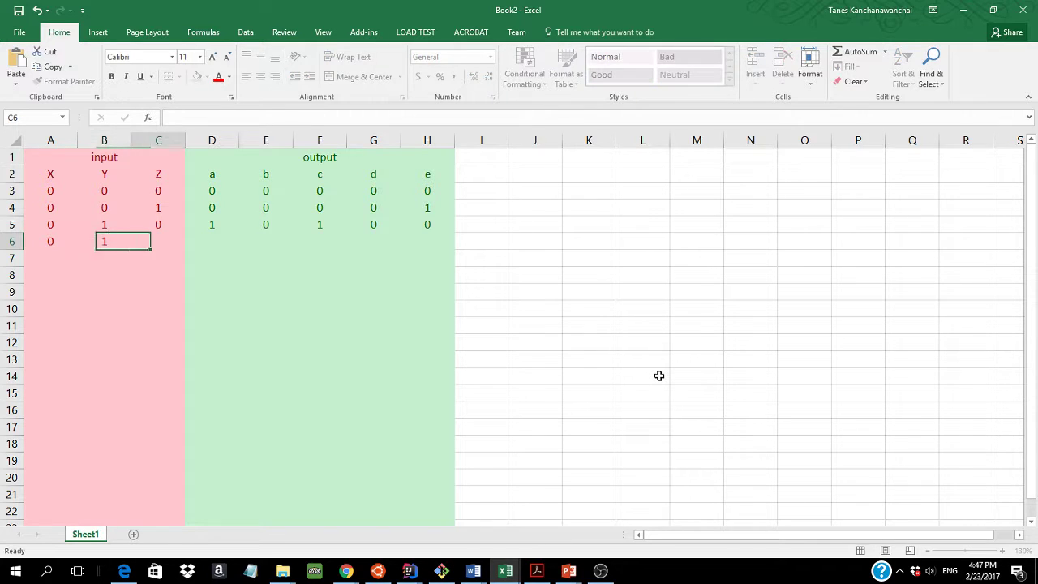
key("Tab")
type("1")
key("Tab")
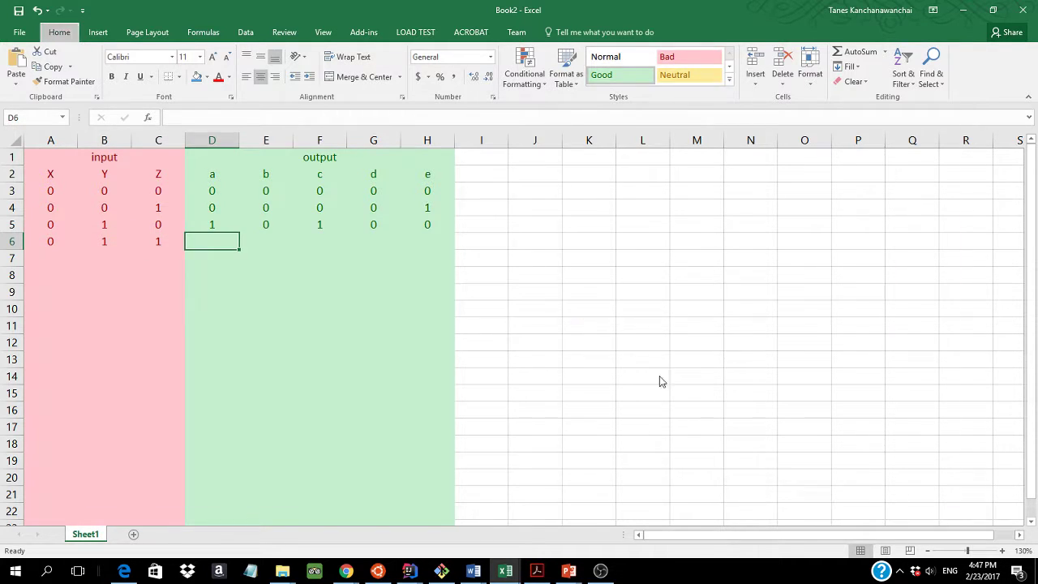
Check the die pattern for number 3 in the Word assignment, and enter outputs 1, 0, 1, 0, 1 in Excel cells D6:H6.
key("alt+Tab")
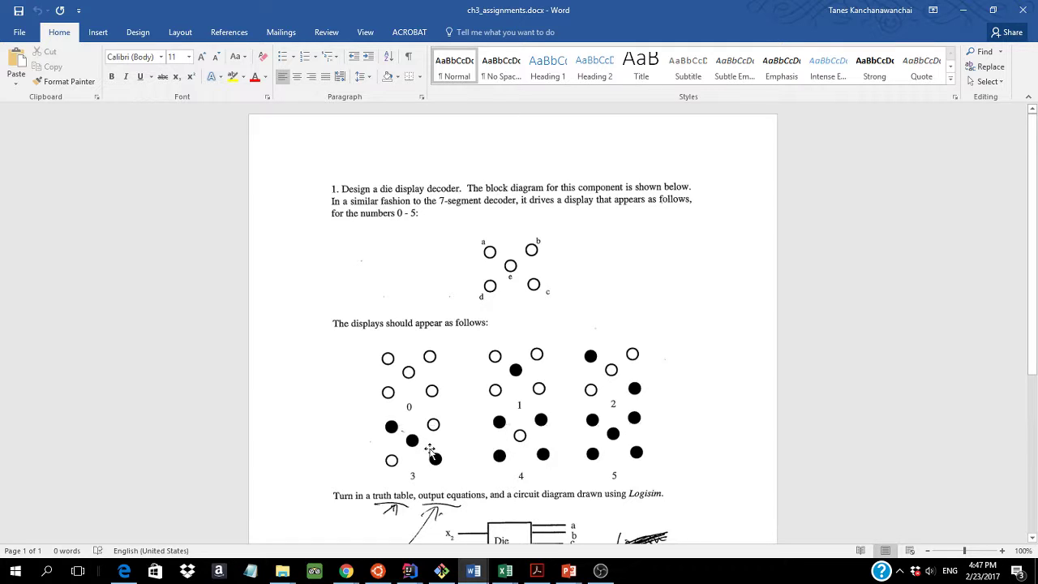
key("alt+Tab")
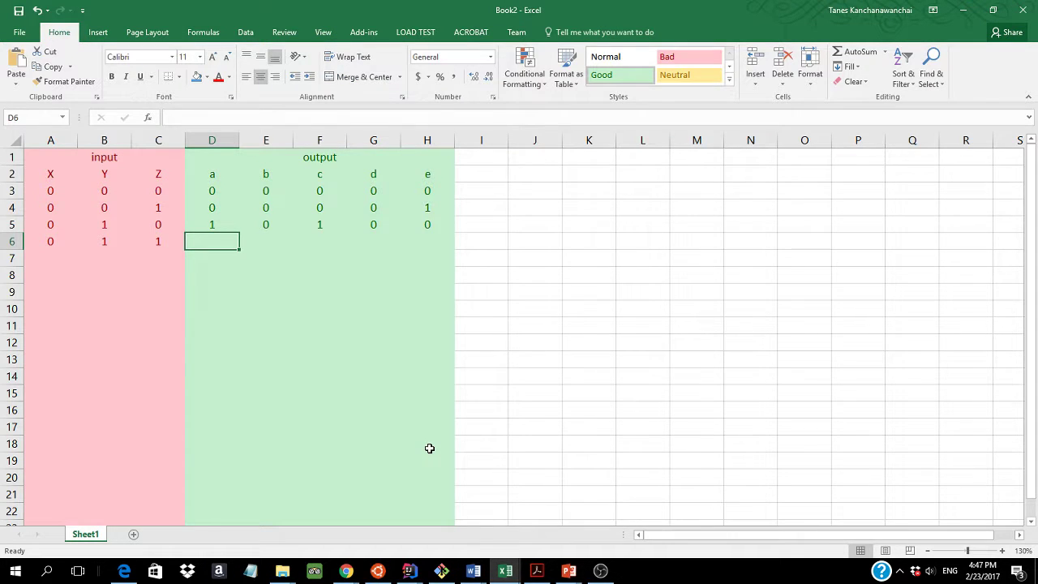
type("1")
key("Tab")
type("0")
key("Tab")
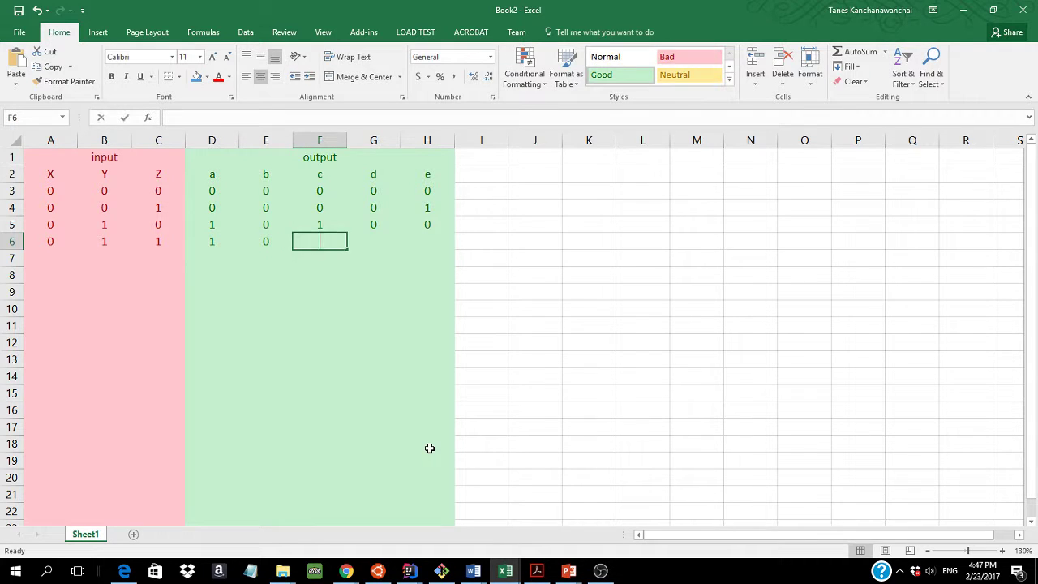
type("1")
key("Tab")
type("0")
key("Tab")
type("1")
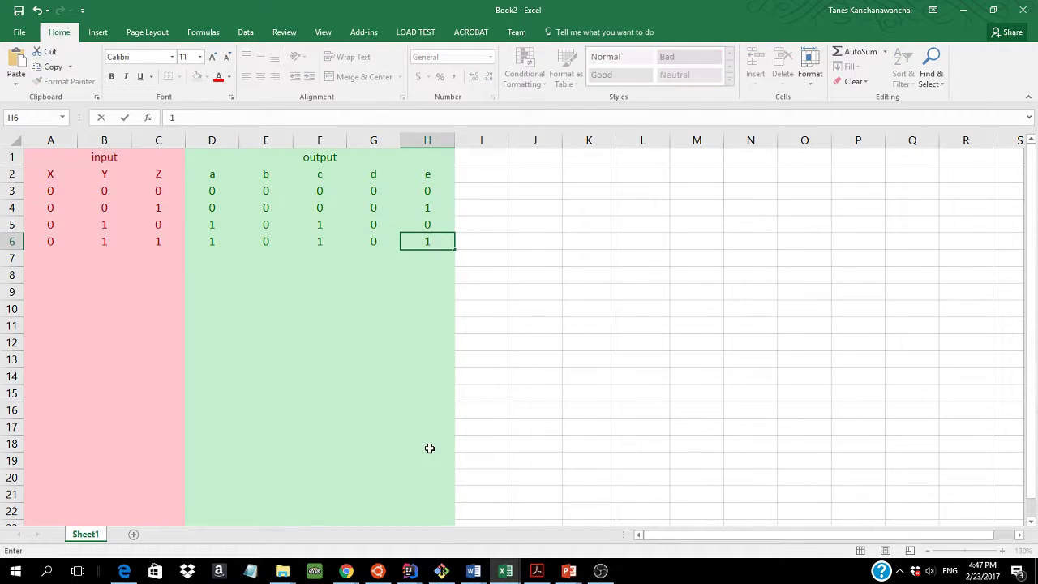
key("Return")
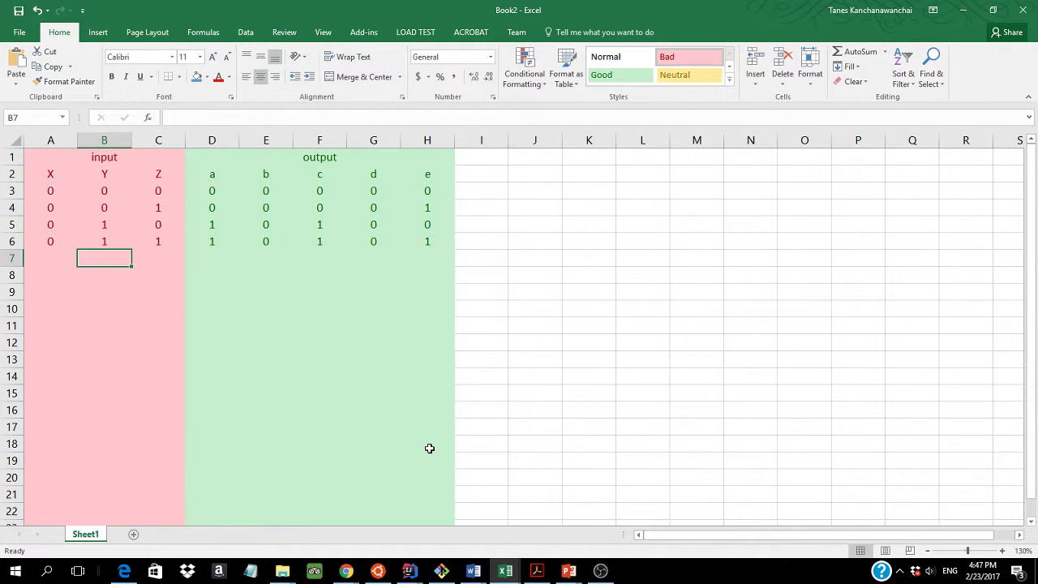
Check the die pattern for number 4 in the Word assignment, and enter inputs 1, 0, 0 in Excel cells A7:C7.
key("alt+Tab")
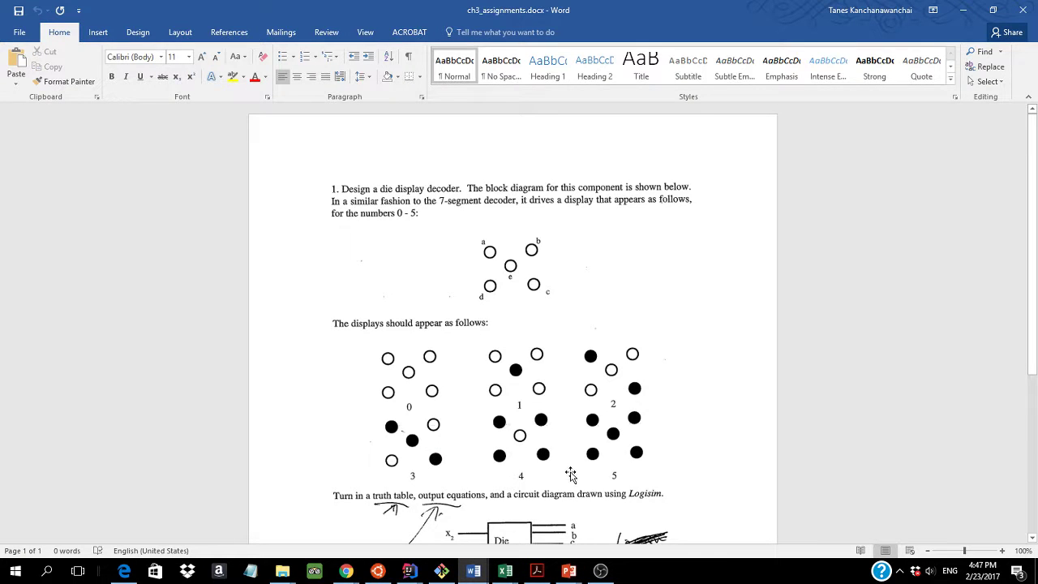
key("alt+Tab")
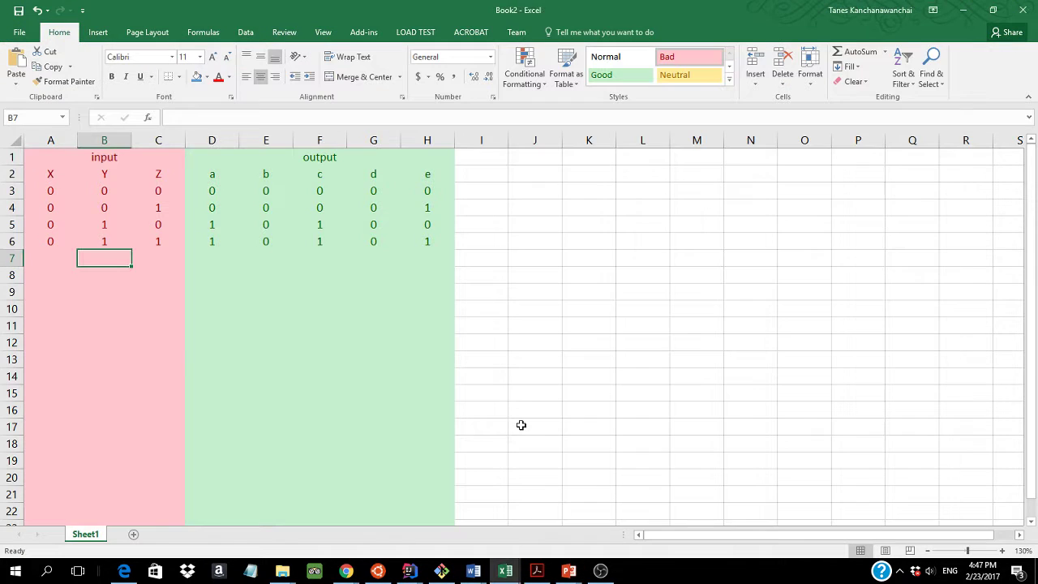
key("Right")
key("Left")
key("Left")
type("1")
key("Tab")
type("0")
key("Tab")
type("0")
key("Tab")
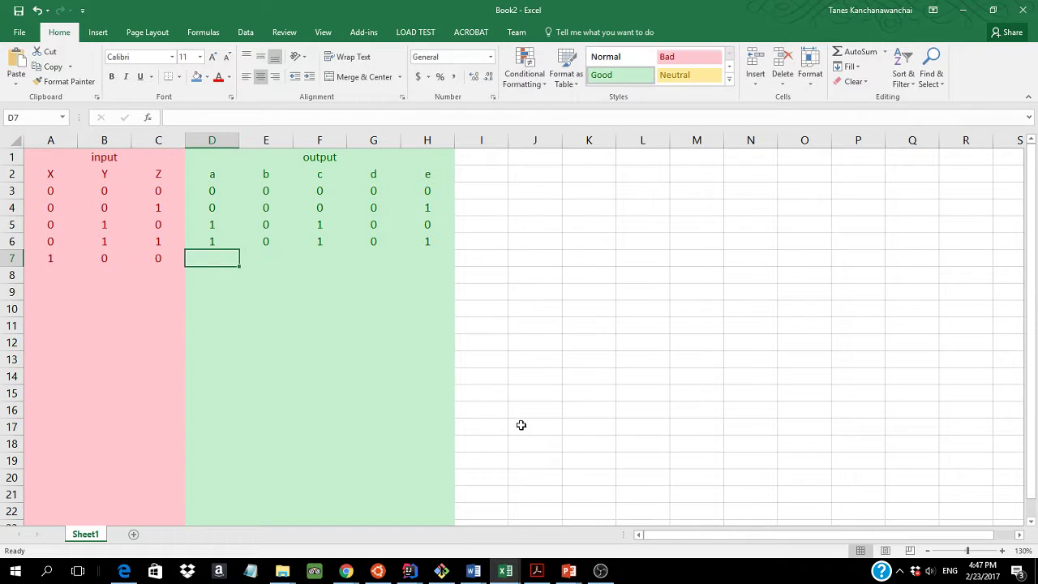
Enter 1, 1, 1, 1 and 0 for outputs a to e in the fifth truth-table row (D7:H7).
type("1")
key("Tab")
type("1")
key("Tab")
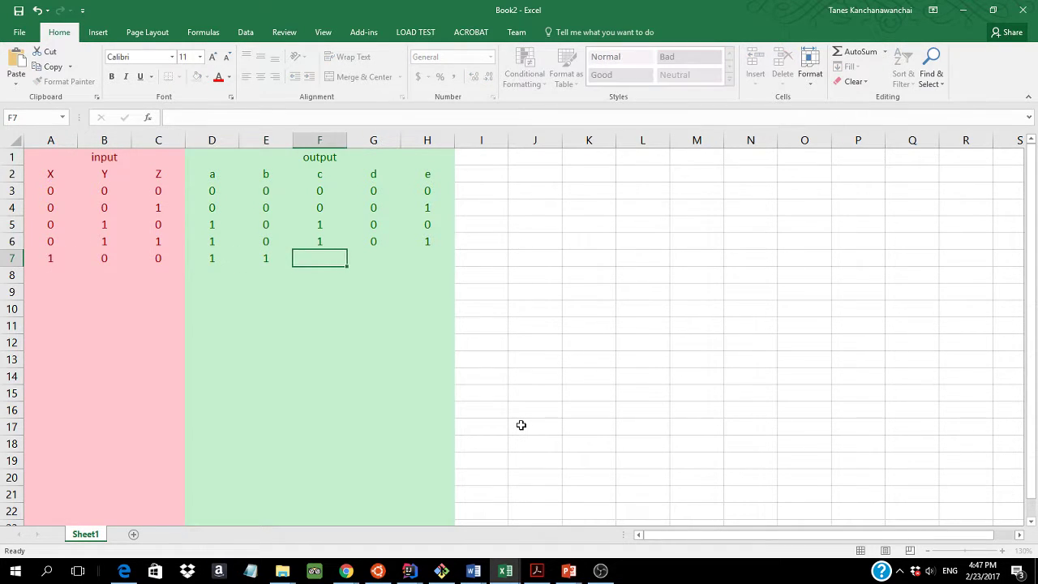
type("1")
key("Tab")
type("1")
key("Tab")
type("0")
key("Down")
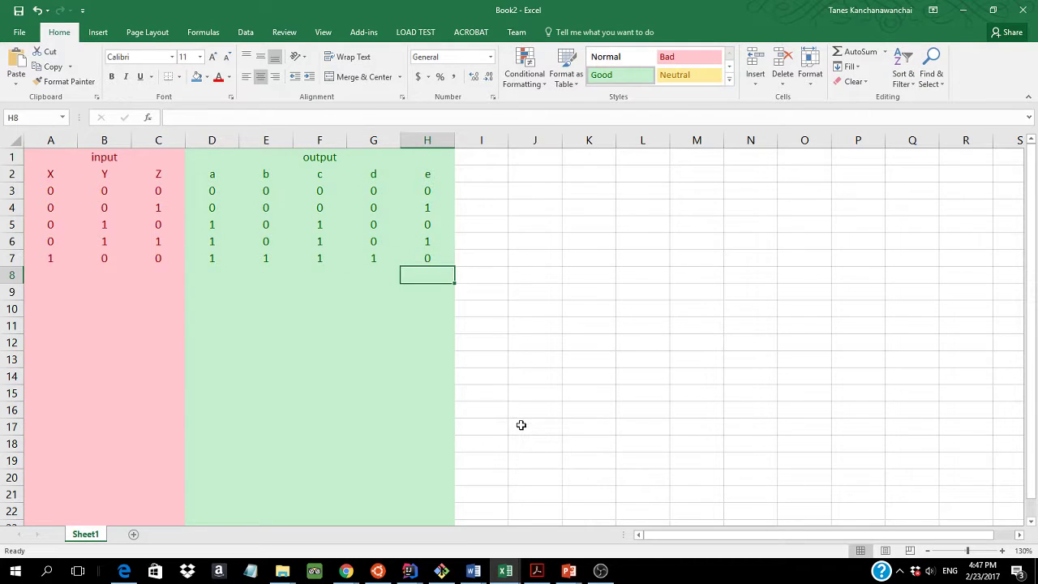
Check the die pattern for number 5 in the Word assignment, and enter inputs 1, 0, 1 in Excel cells A8:C8.
key("alt+Tab")
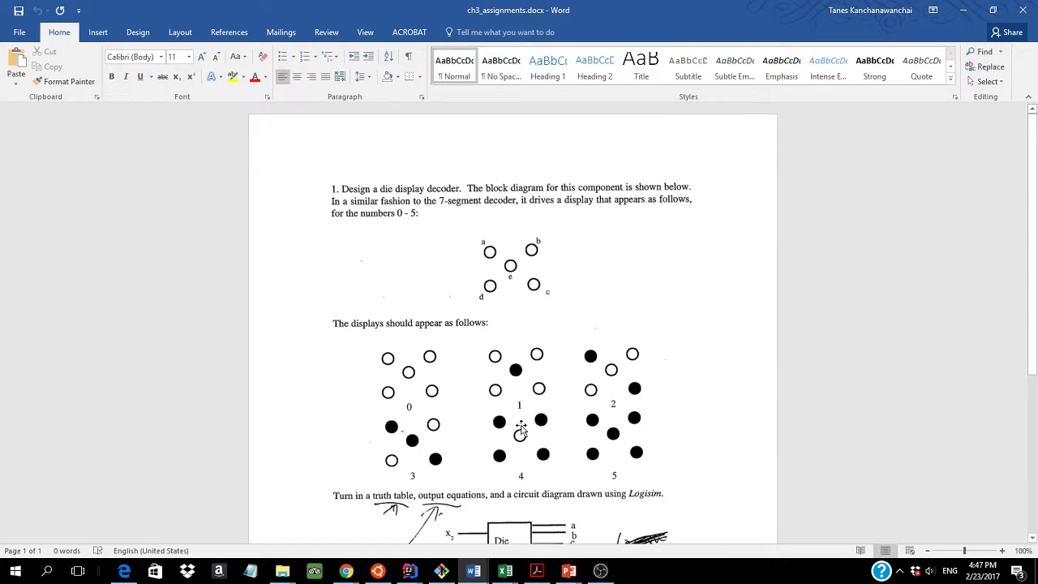
key("alt+Tab")
key("Left")
key("Left")
key("Left")
key("Left")
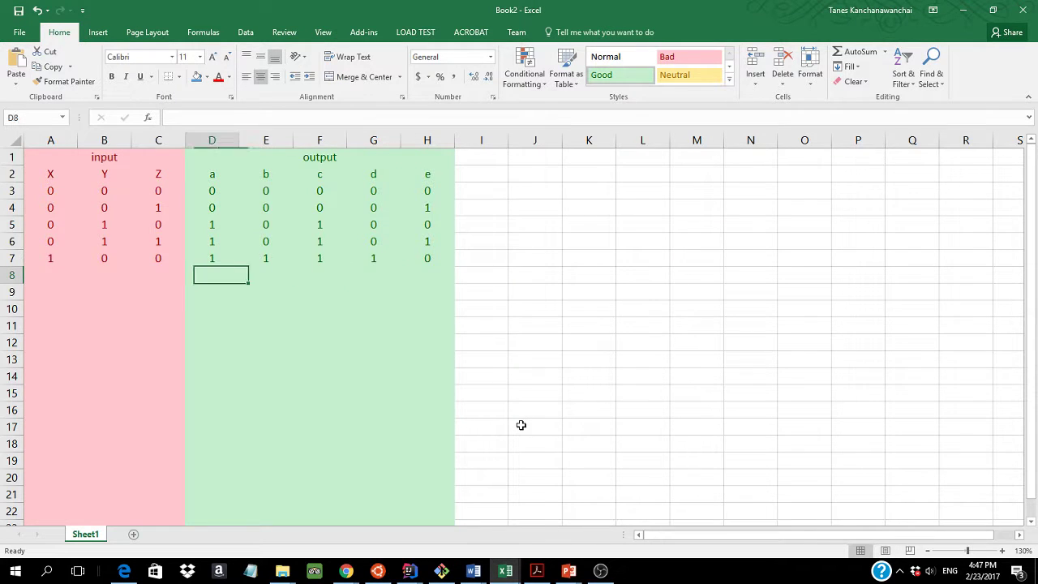
key("Left")
key("Left")
key("Left")
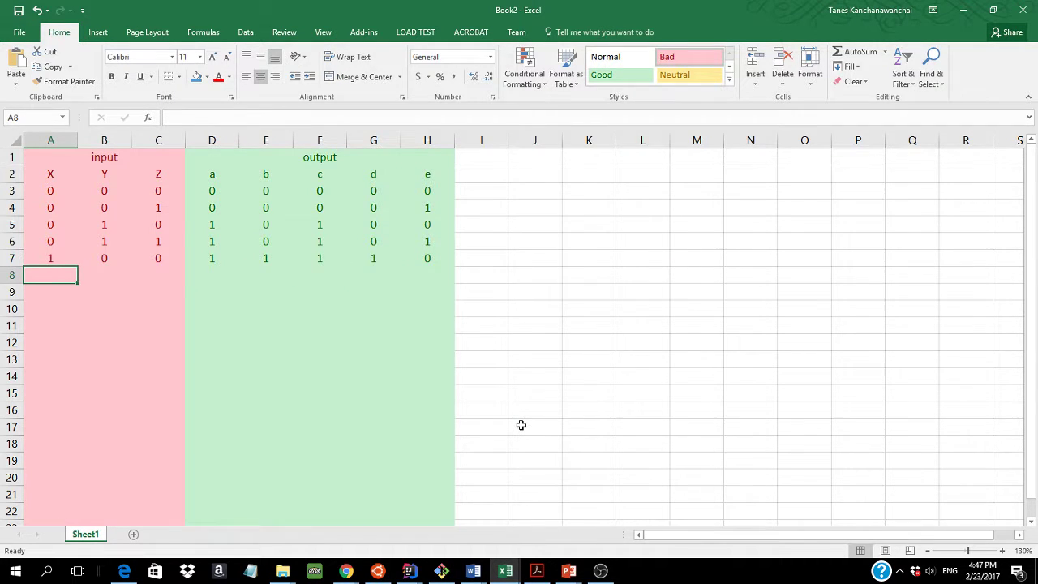
type("1")
key("Tab")
type("0")
key("Tab")
type("1")
key("Tab")
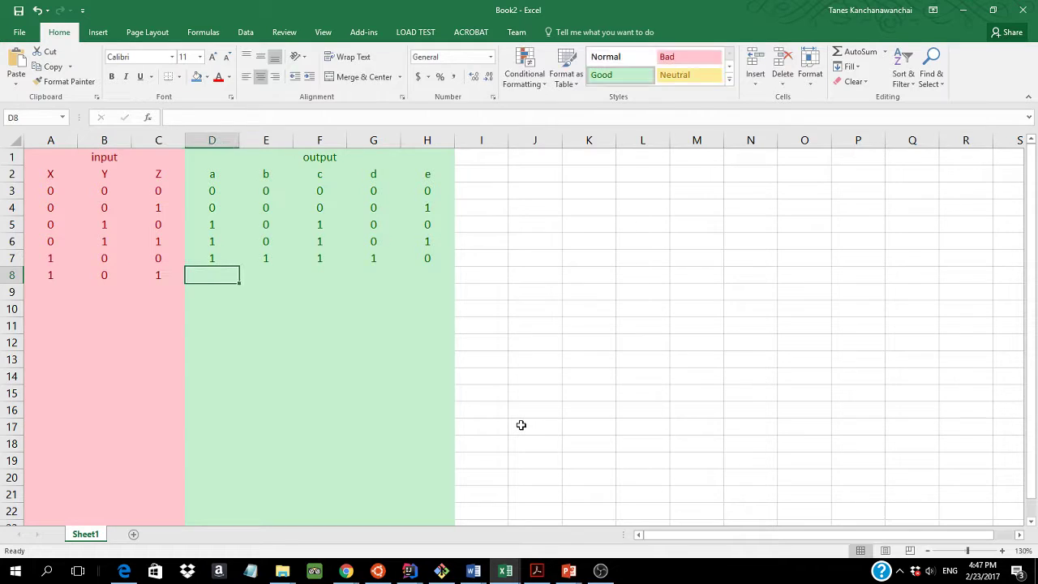
Fill outputs a to e of the sixth truth-table row (D8:H8) with 1.
type("1")
key("Tab")
type("1")
key("Tab")
type("1")
key("Tab")
type("1")
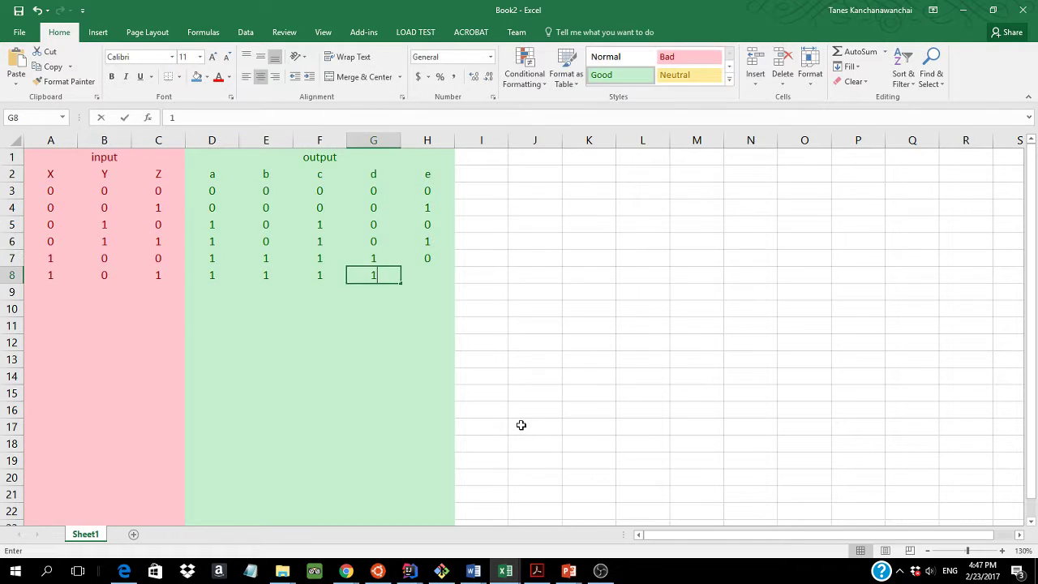
key("Tab")
type("1")
key("Tab")
key("Down")
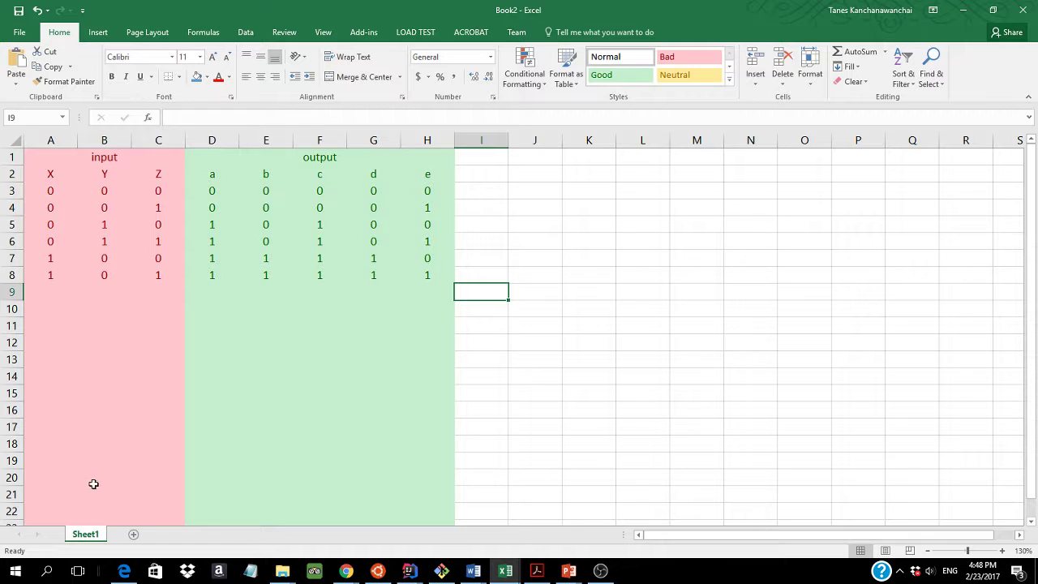
Rename the worksheet Sheet1 as truthtable.
double_click(87, 534)
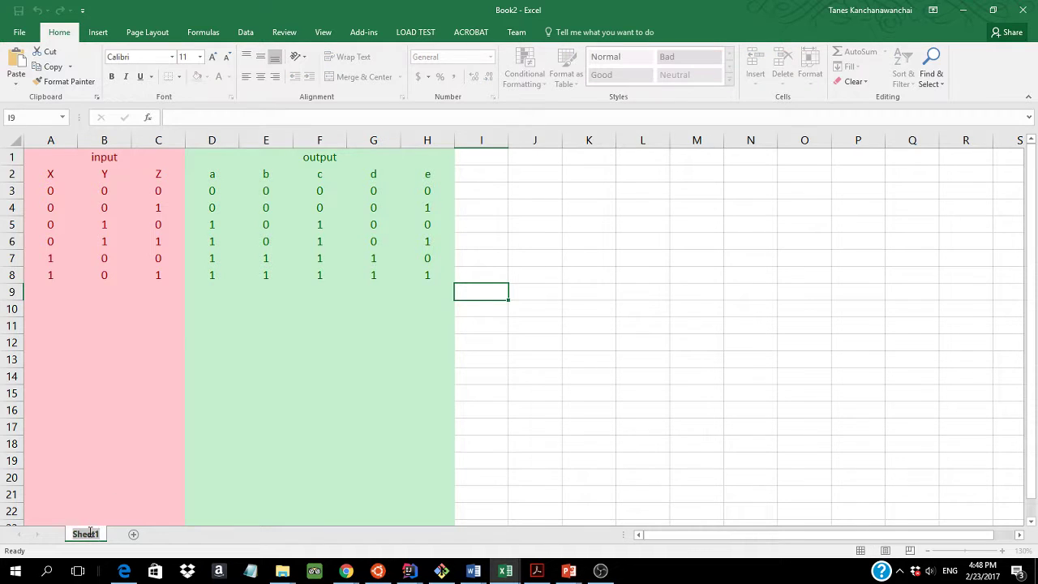
type("truthtable")
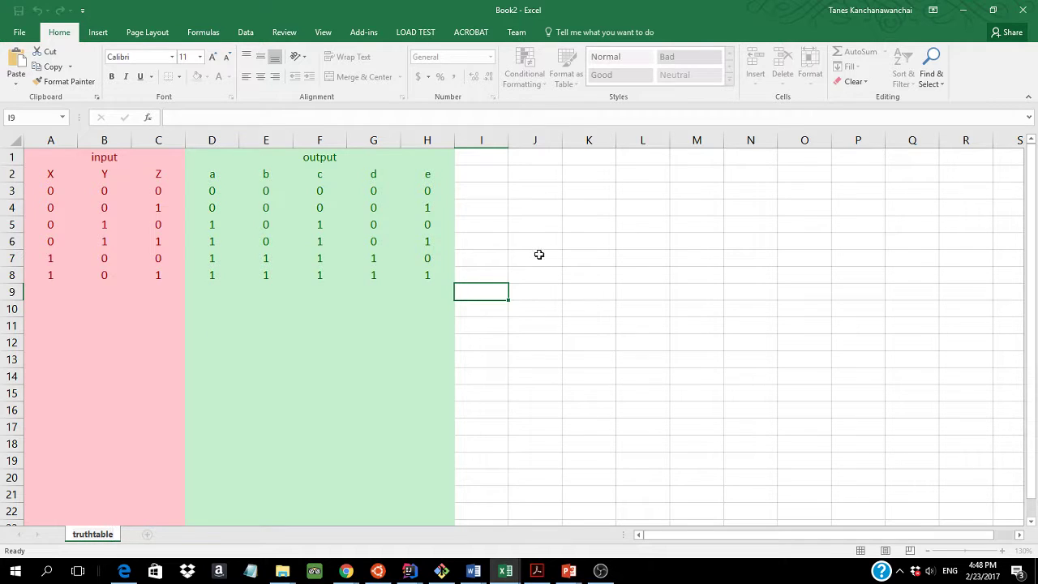
Enter the function label F(x,y,z) in cell J2, beside the truth table.
left_click(538, 180)
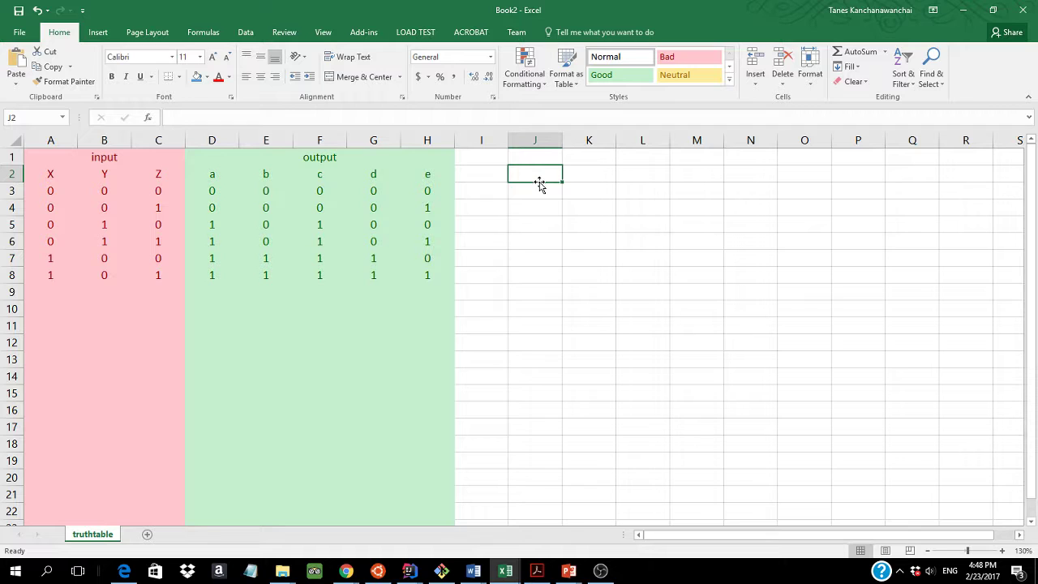
type("F(x")
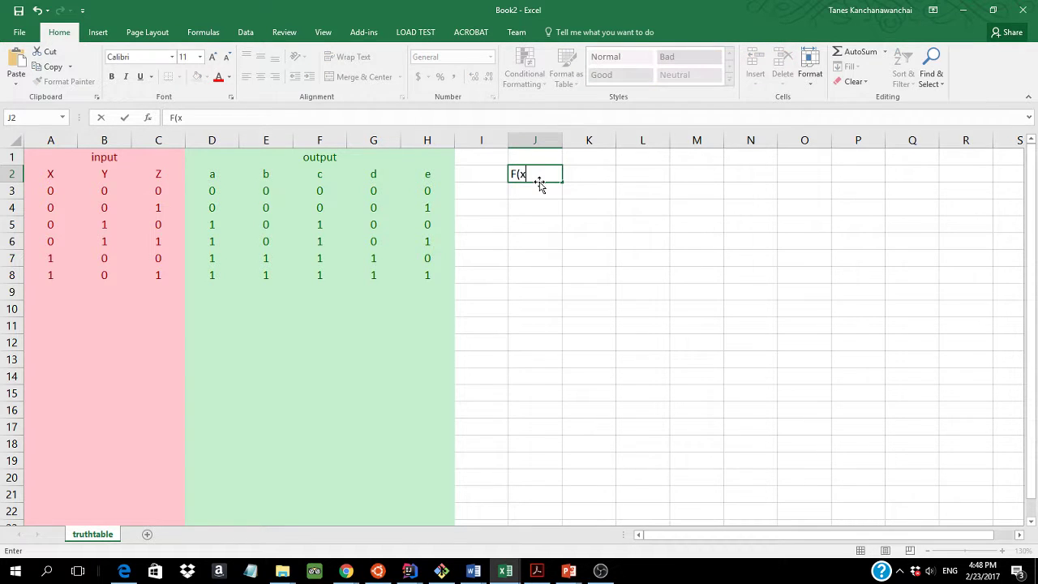
type(",y,z)")
key("Tab")
type("=")
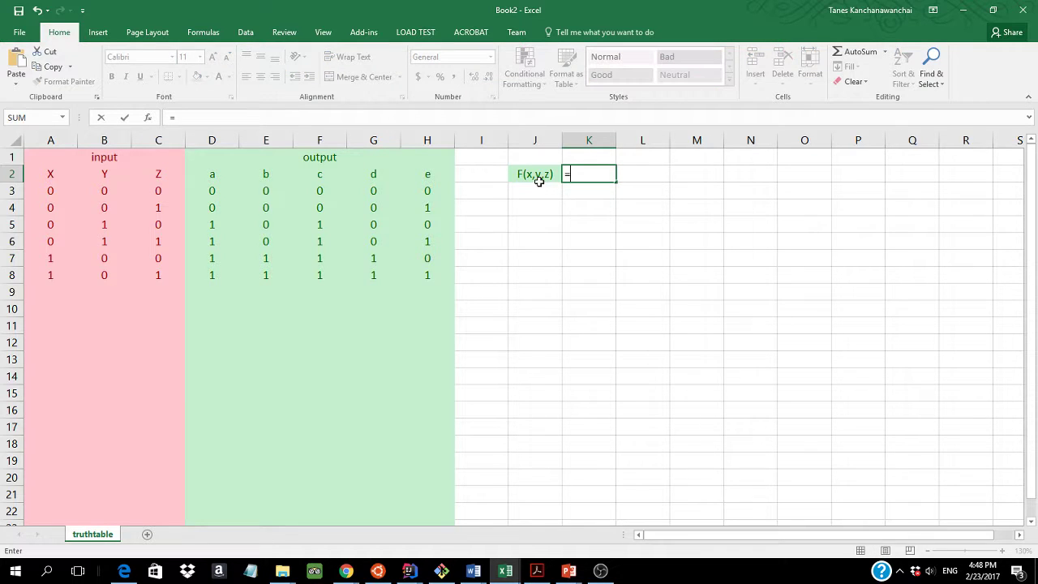
key("BackSpace")
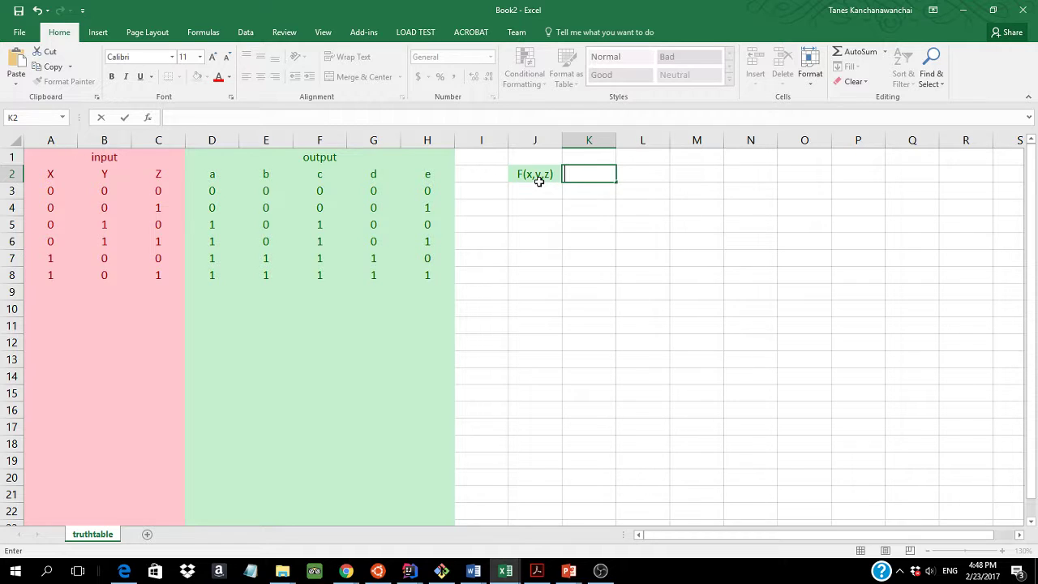
type("z")
key("BackSpace")
type("z'y")
key("BackSpace")
key("BackSpace")
key("BackSpace")
type("x'y'")
key("BackSpace")
key("BackSpace")
key("BackSpace")
left_click(439, 204)
left_click(590, 173)
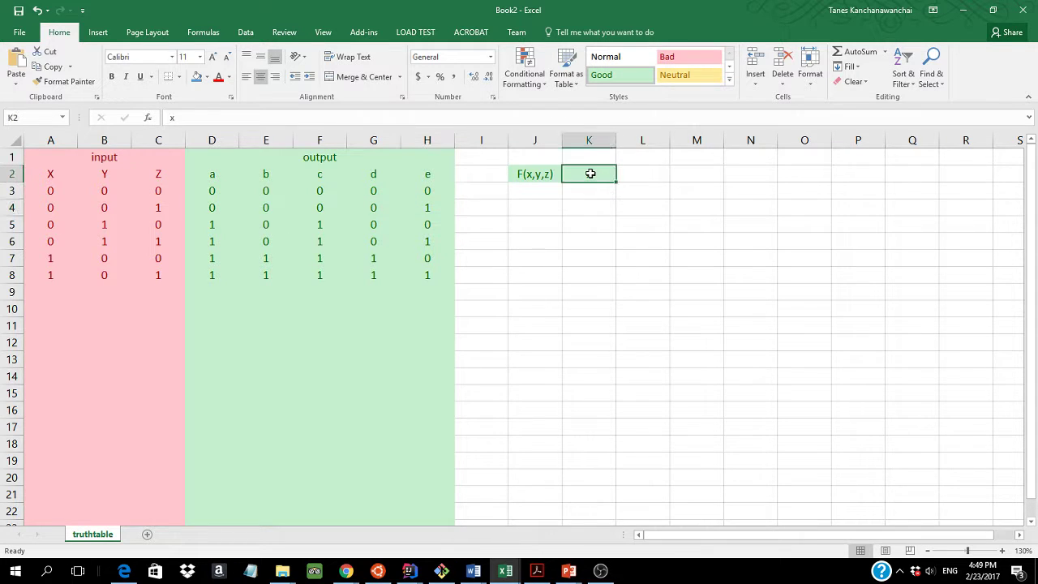
left_click(519, 274)
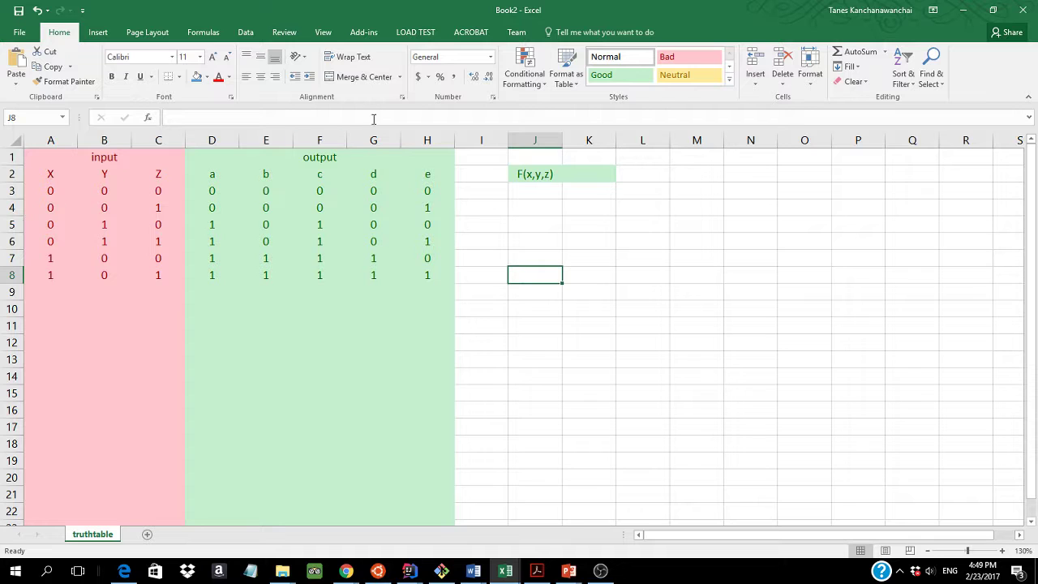
Enter a in cell J1 as the heading above the F(x,y,z) label.
left_click(514, 155)
type("a")
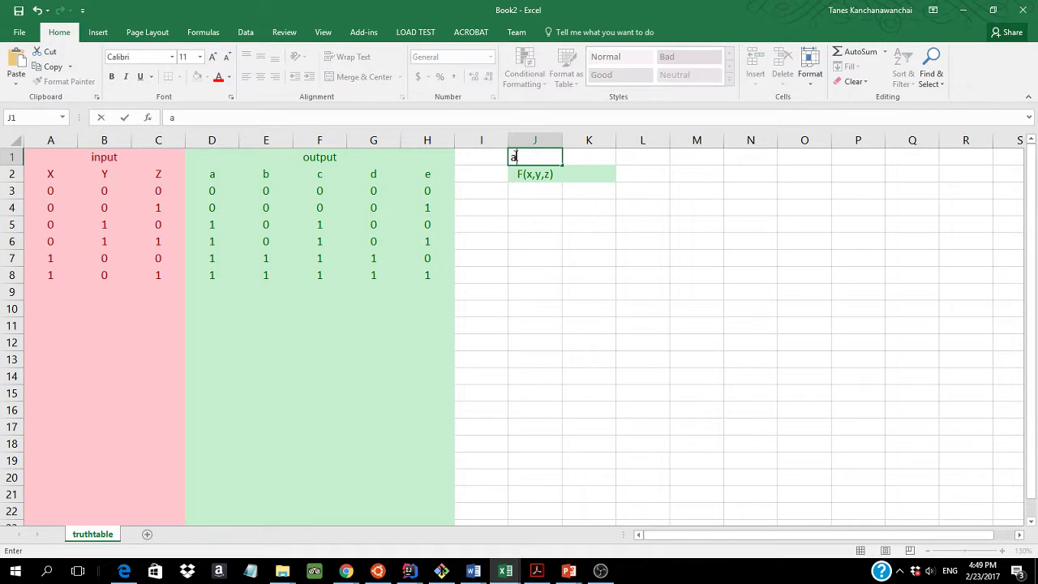
left_click(556, 208)
left_click(589, 172)
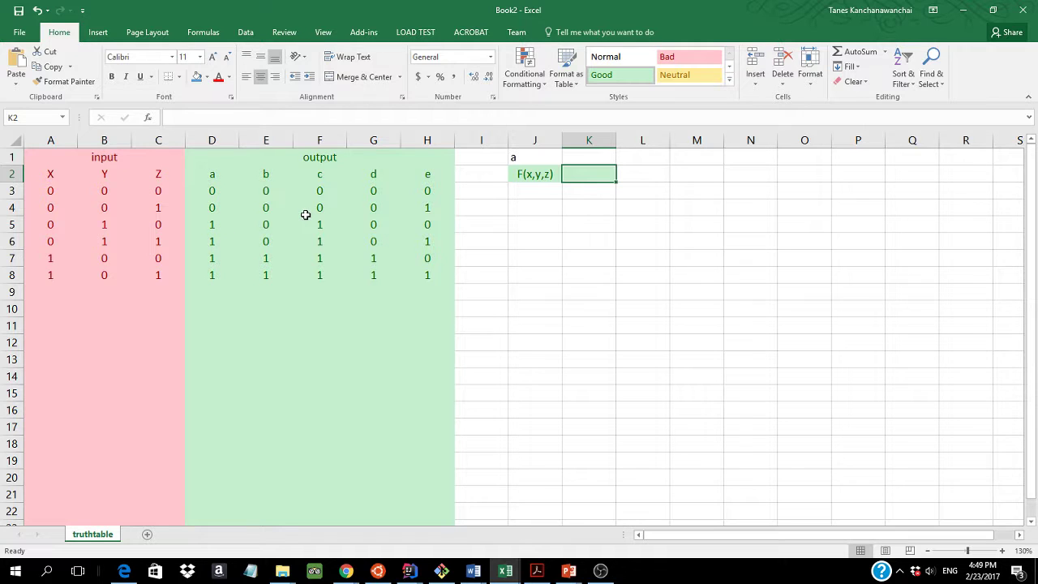
Colour the four 1s of output a (D5:D8) red.
left_click(214, 224)
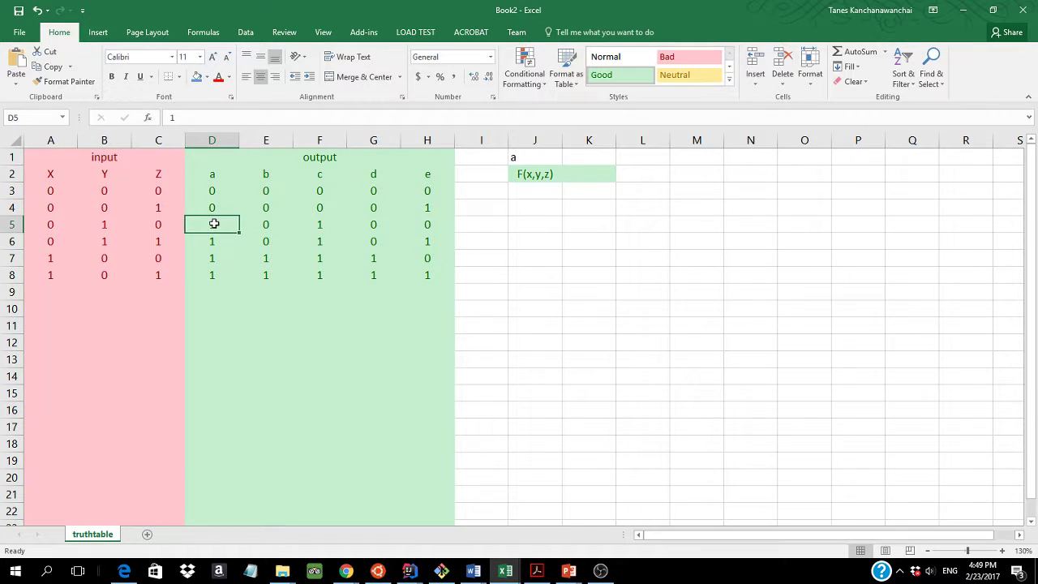
key("shift+Down")
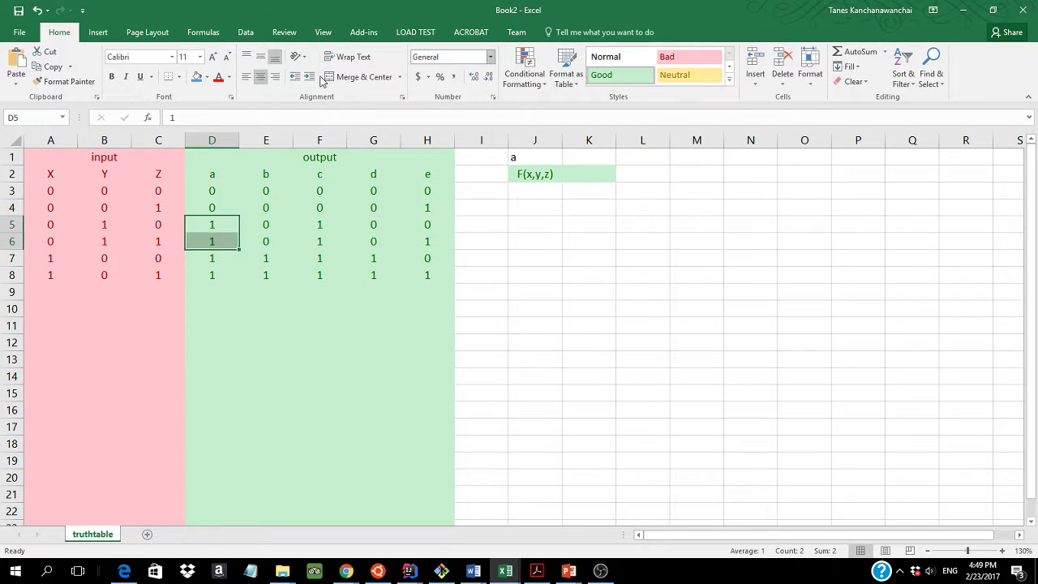
left_click(218, 78)
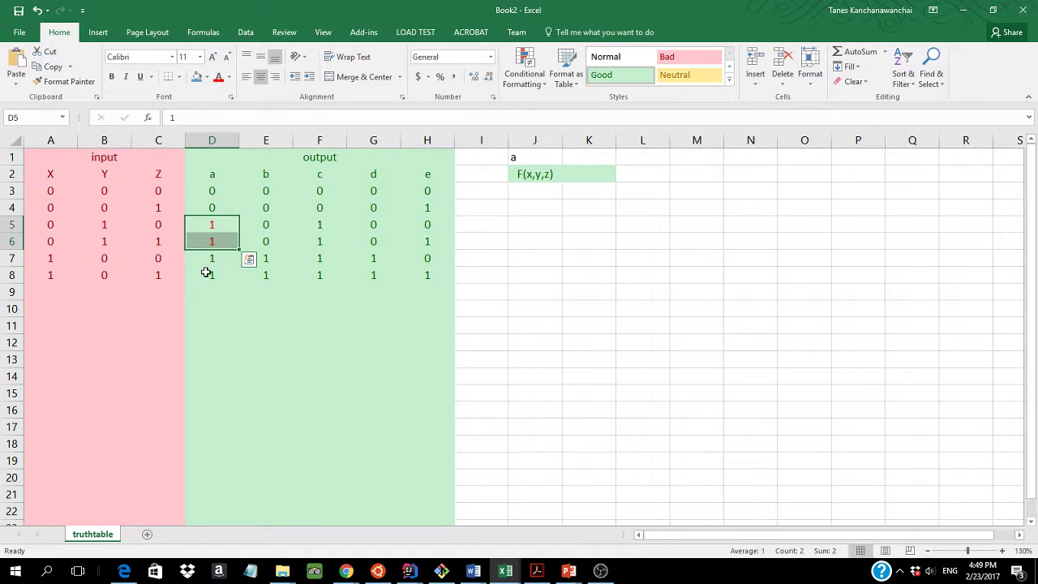
left_click_drag(209, 260, 213, 274)
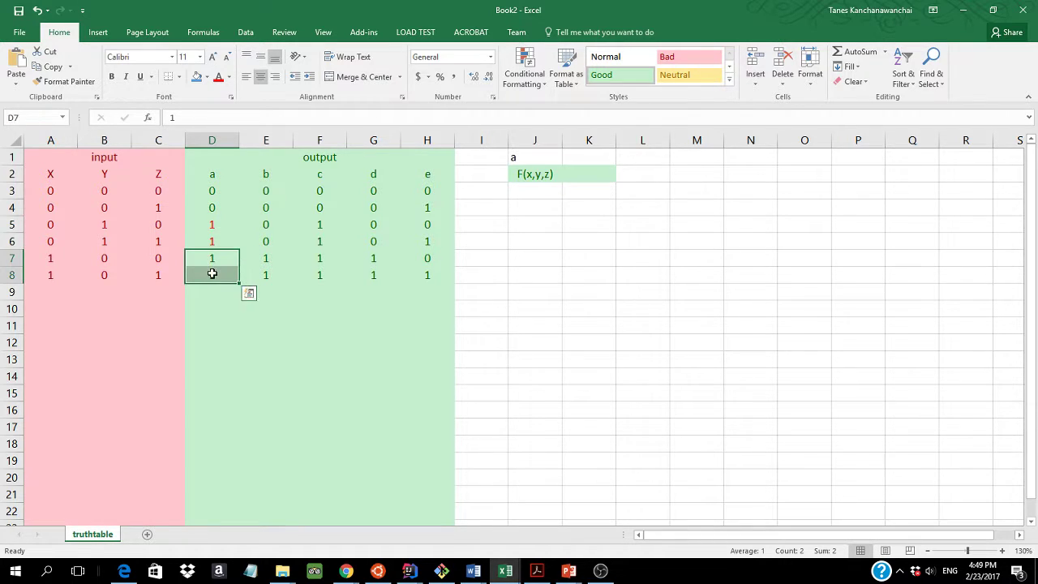
left_click(218, 77)
Enter = in K2 and x'yz' + z'yz + xy'z' + xy'z in L2 as output a's function.
left_click(583, 176)
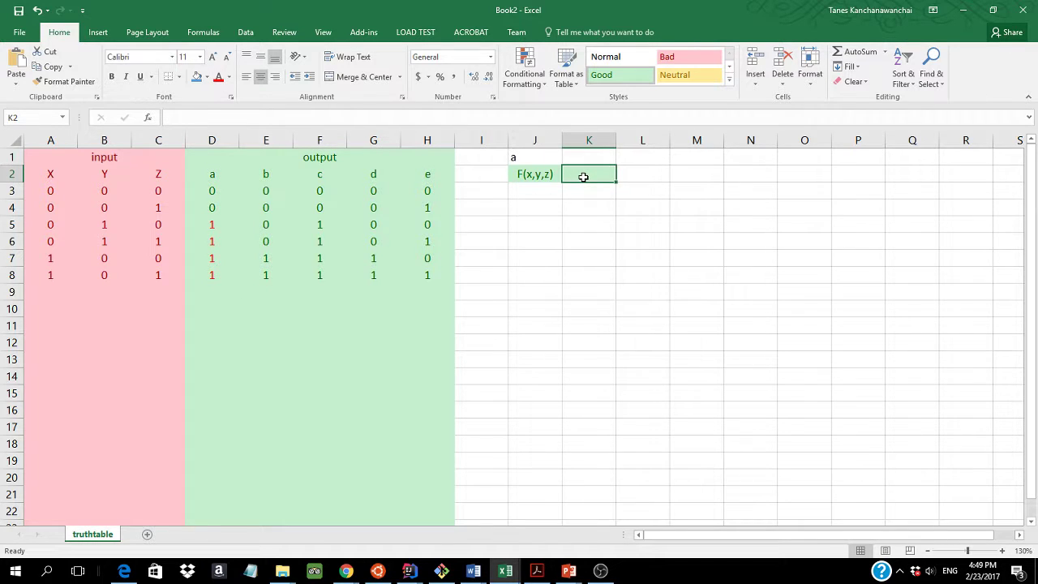
type("=")
key("Tab")
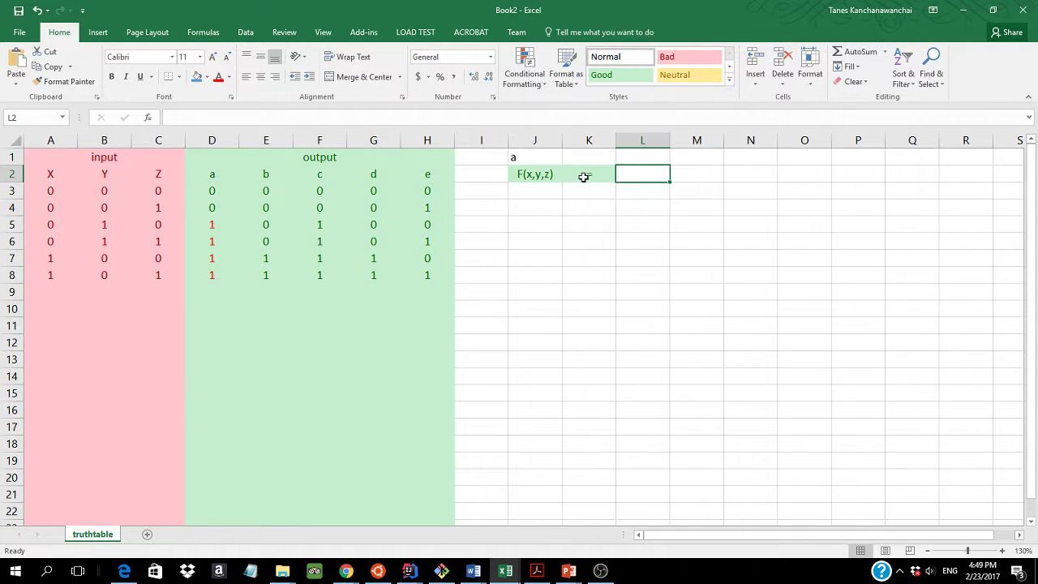
type("x'")
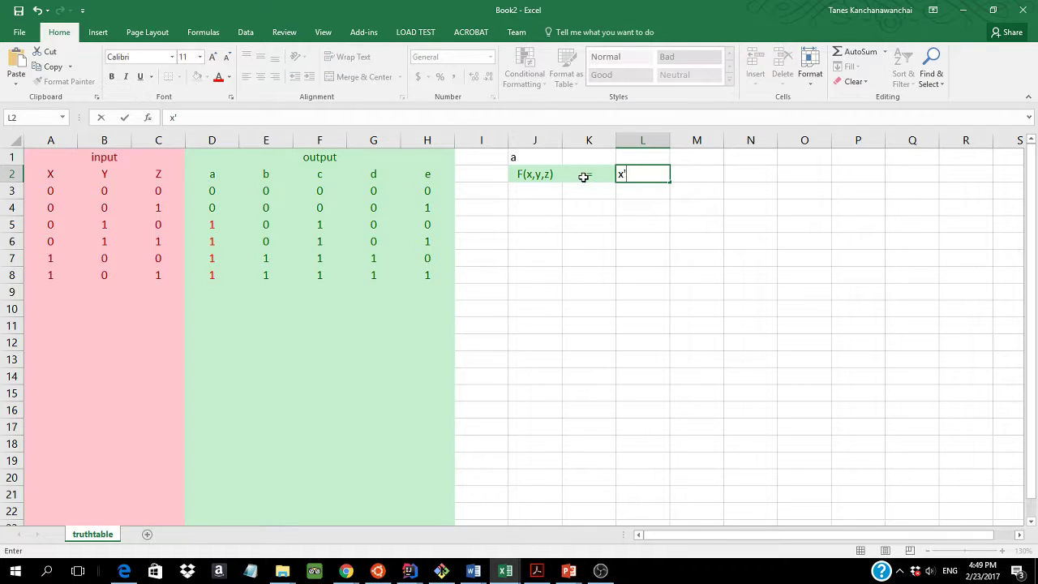
type("yz' + z'yz + xy'")
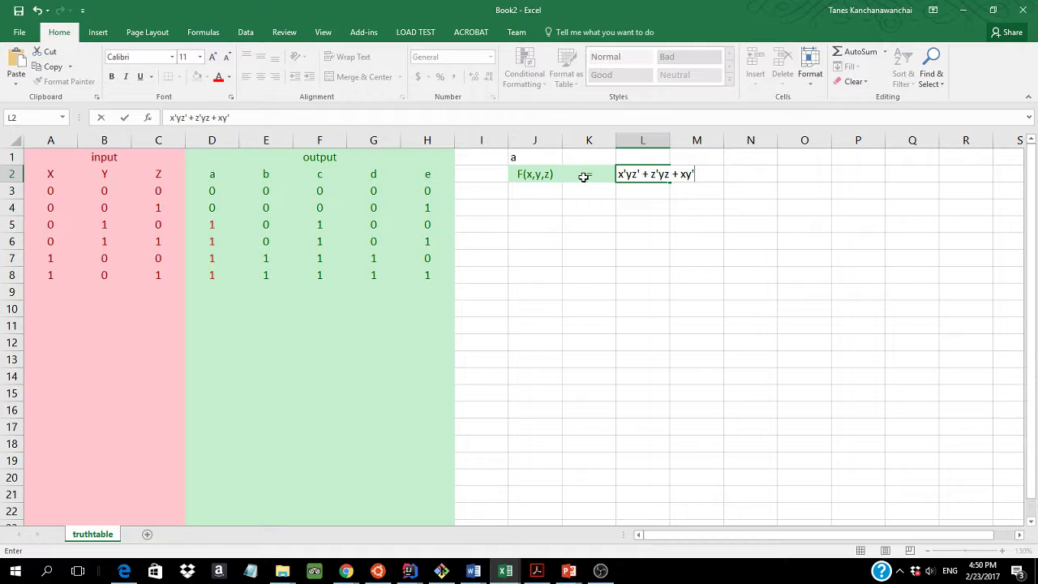
type("z' + zy'z")
key("BackSpace")
key("BackSpace")
key("BackSpace")
key("BackSpace")
type("xy'z")
Correct the second term of output a's function in L2 to x'yz, and widen column L to fit the expression.
left_click(654, 175)
key("BackSpace")
type("xy'z")
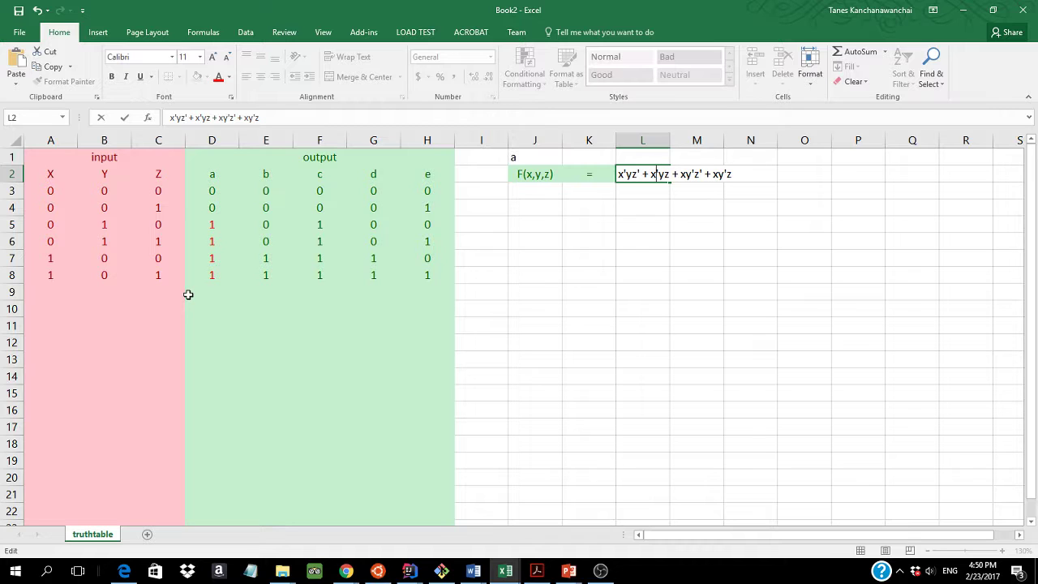
left_click(680, 220)
left_click_drag(670, 141, 770, 147)
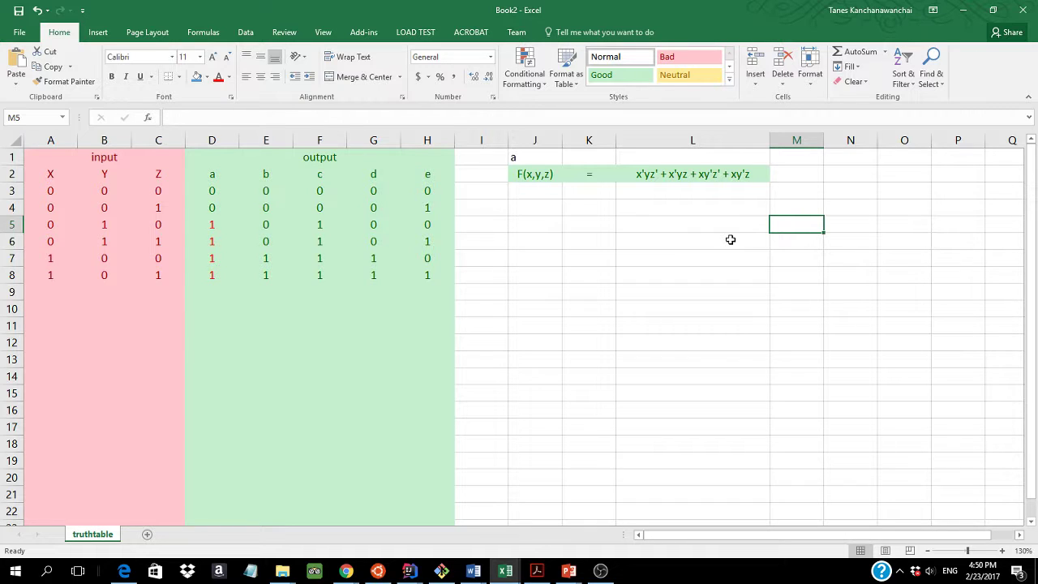
Enter b in cell J4 as the heading of the second function.
left_click(540, 203)
type("b")
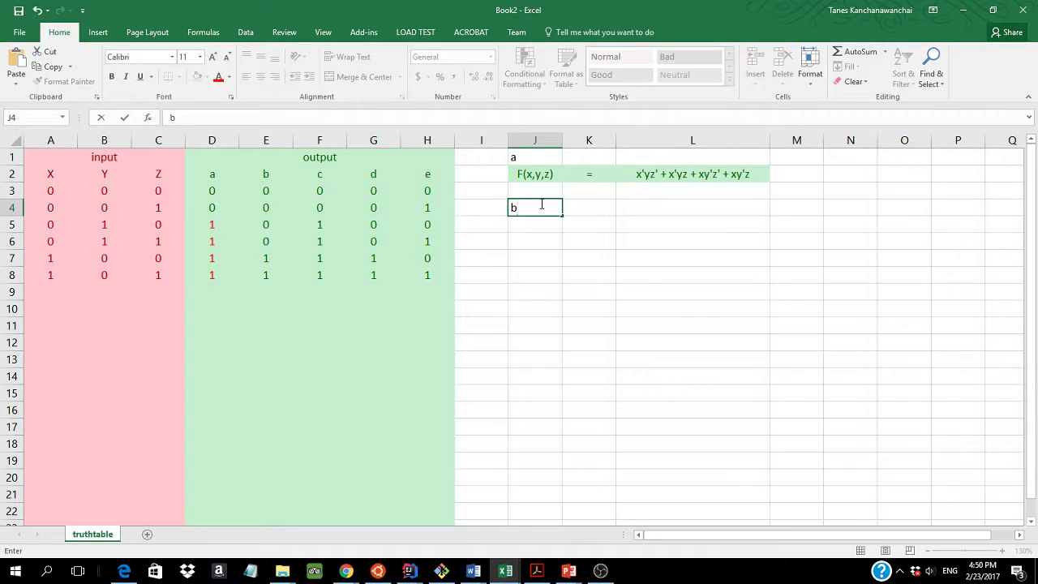
key("Return")
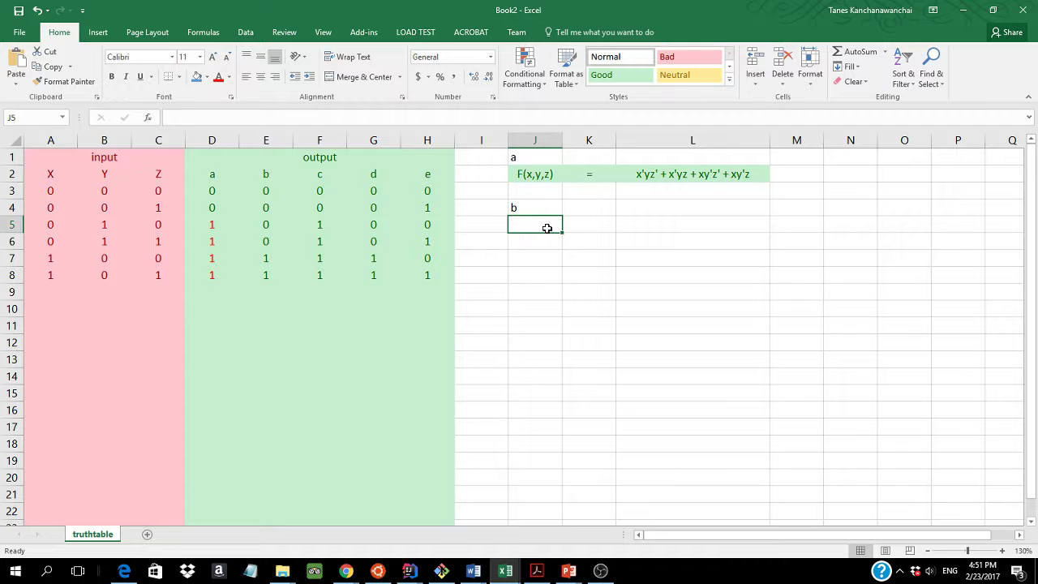
Copy the F(x,y,z) label and equals sign from J2:K2 to J5:K5, under heading b.
key("Up")
key("Up")
key("Up")
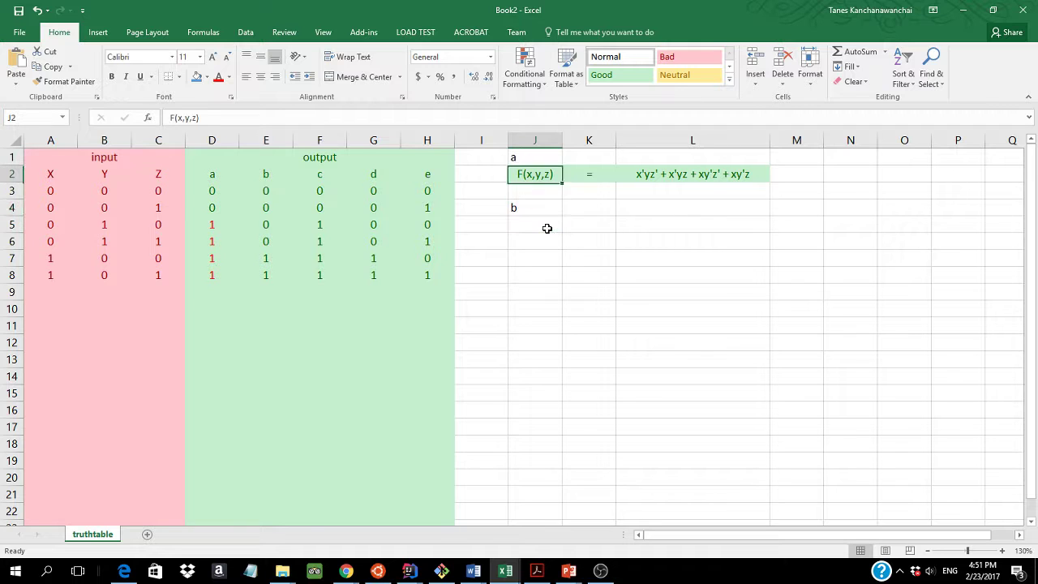
key("ctrl+v")
key("ctrl+c")
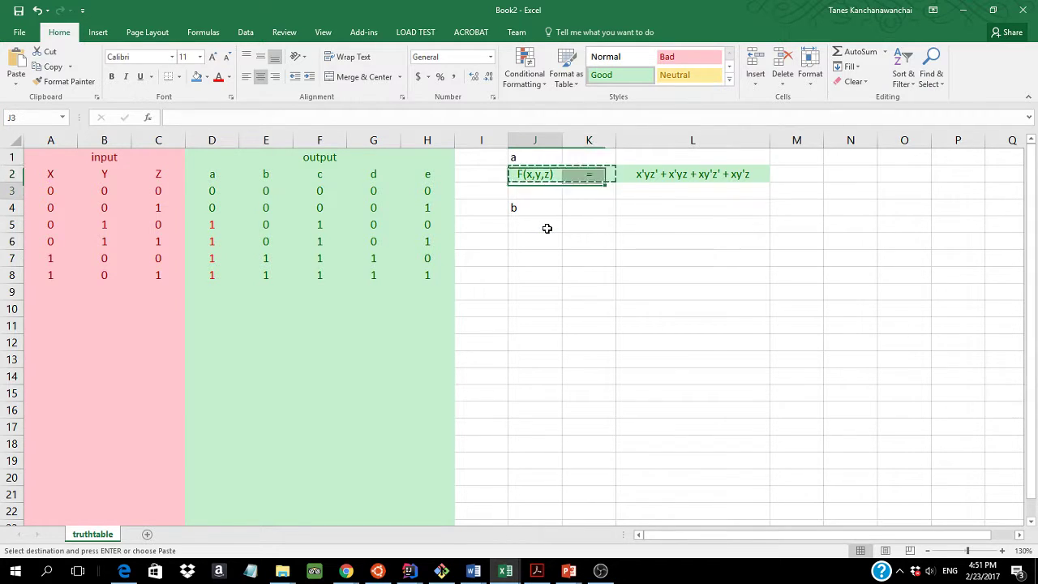
key("Down")
key("Down")
key("Down")
key("ctrl+v")
key("Right")
key("Right")
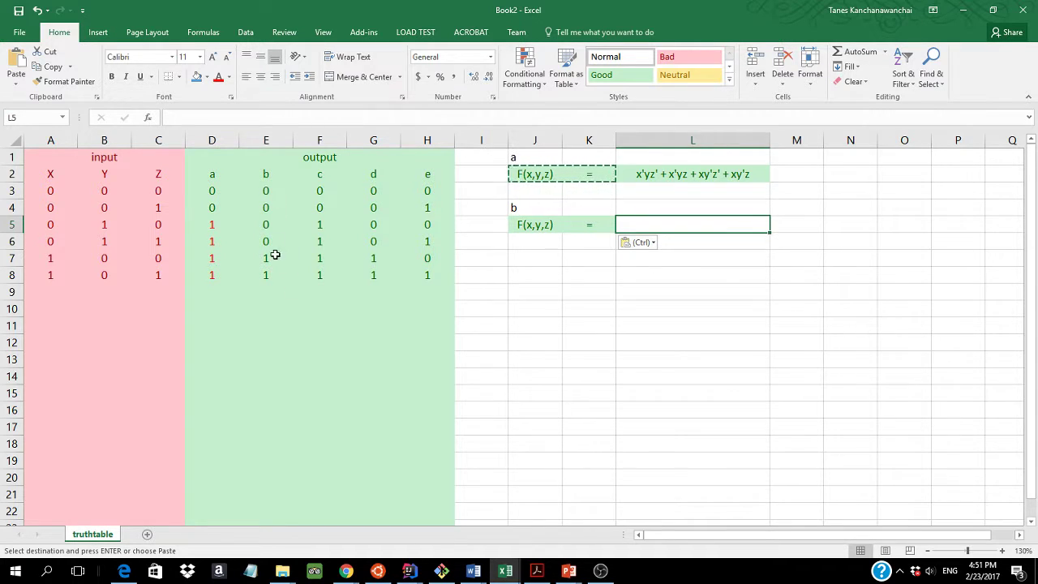
Colour the 1s of output b (E7:E8) red and enter its function xy'z' + xy'z in L5.
left_click_drag(265, 254, 265, 274)
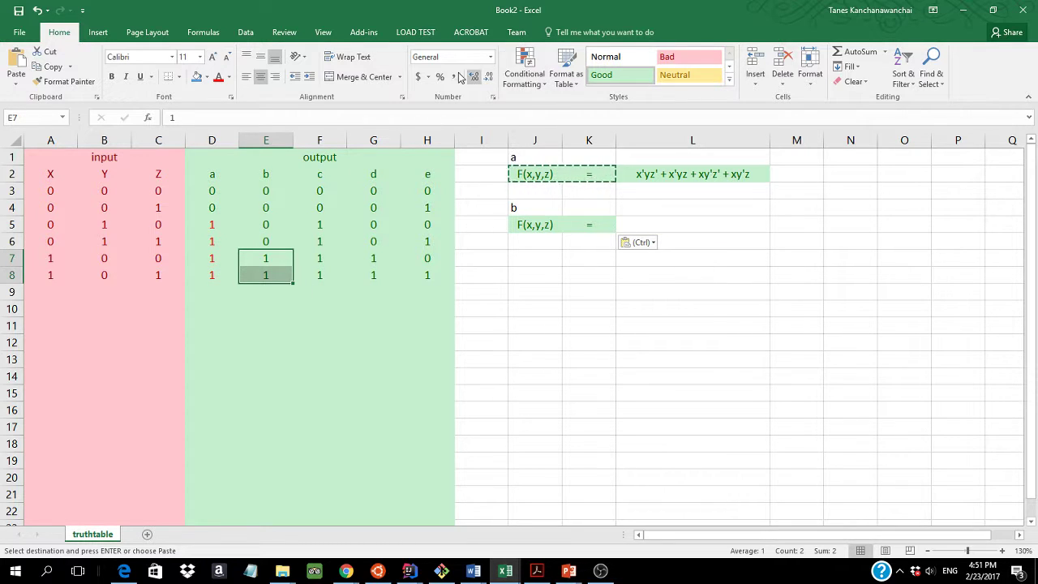
left_click(226, 81)
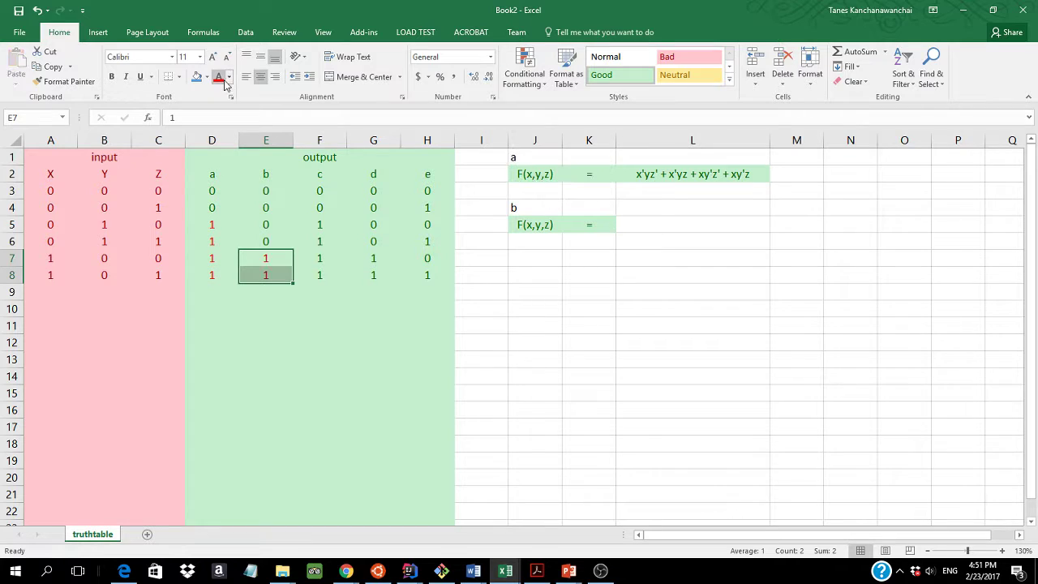
left_click(655, 232)
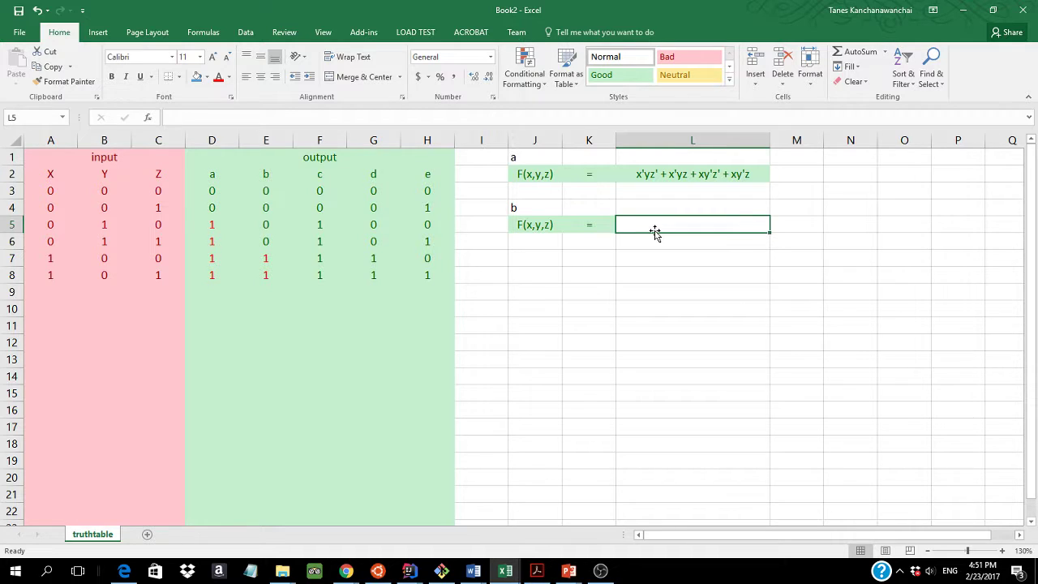
type("x")
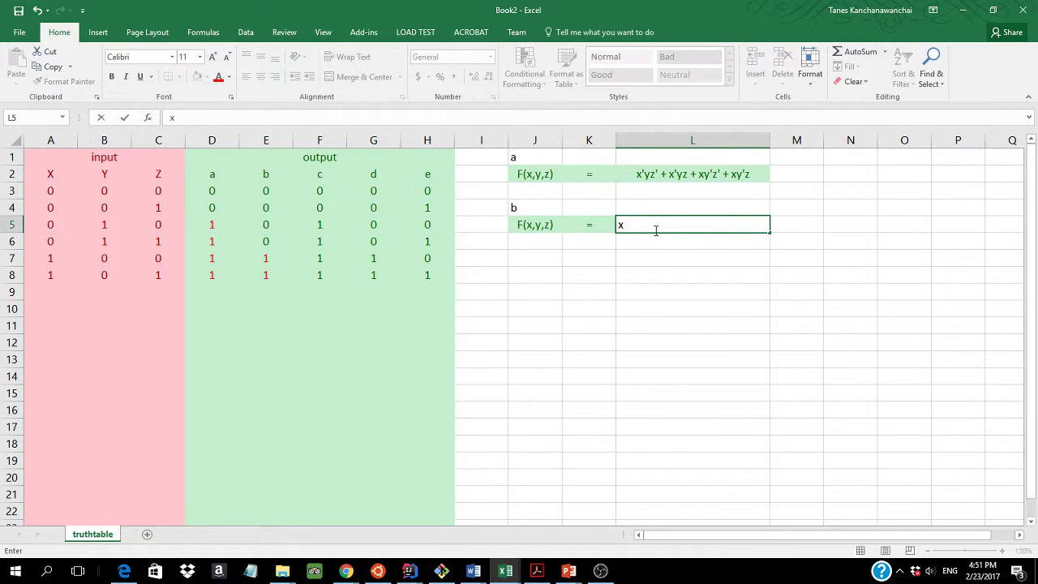
type("y'z' + zy'")
key("BackSpace")
key("BackSpace")
type("y'z")
key("Return")
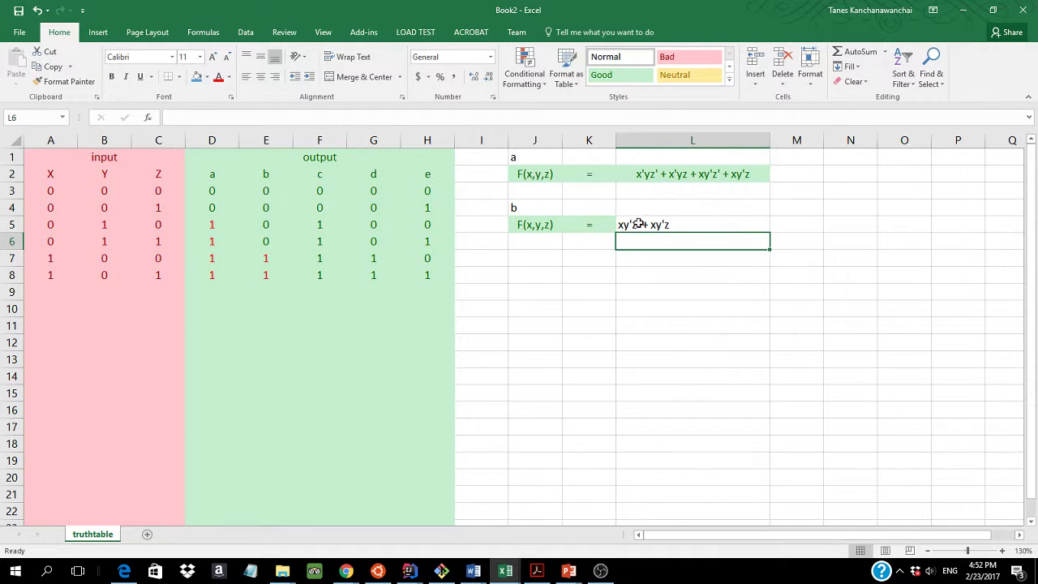
left_click(638, 225)
Enter a lowercase c in cell J7 as the heading of the third function.
left_click(531, 241)
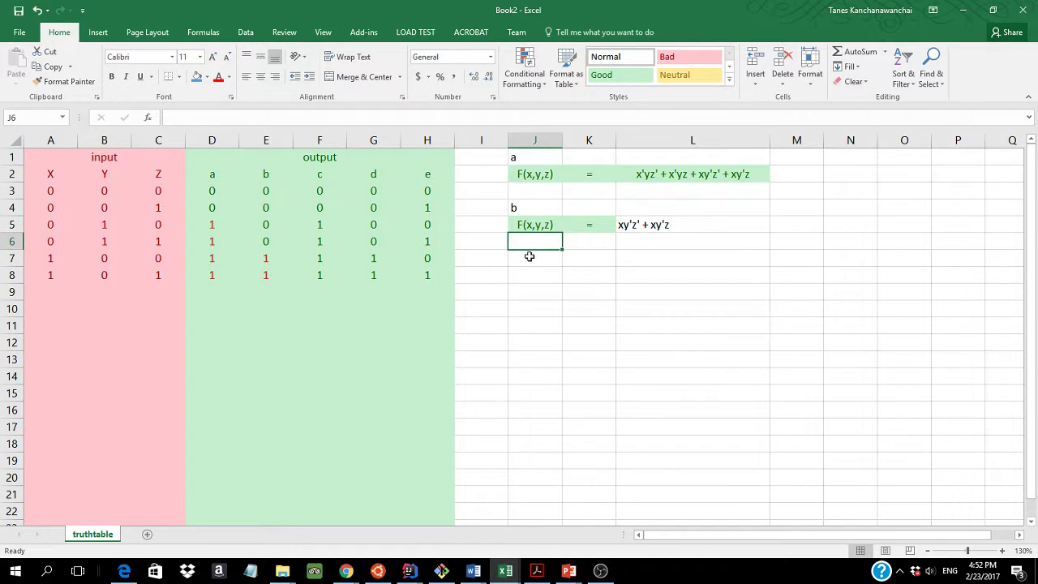
left_click(528, 260)
type("C")
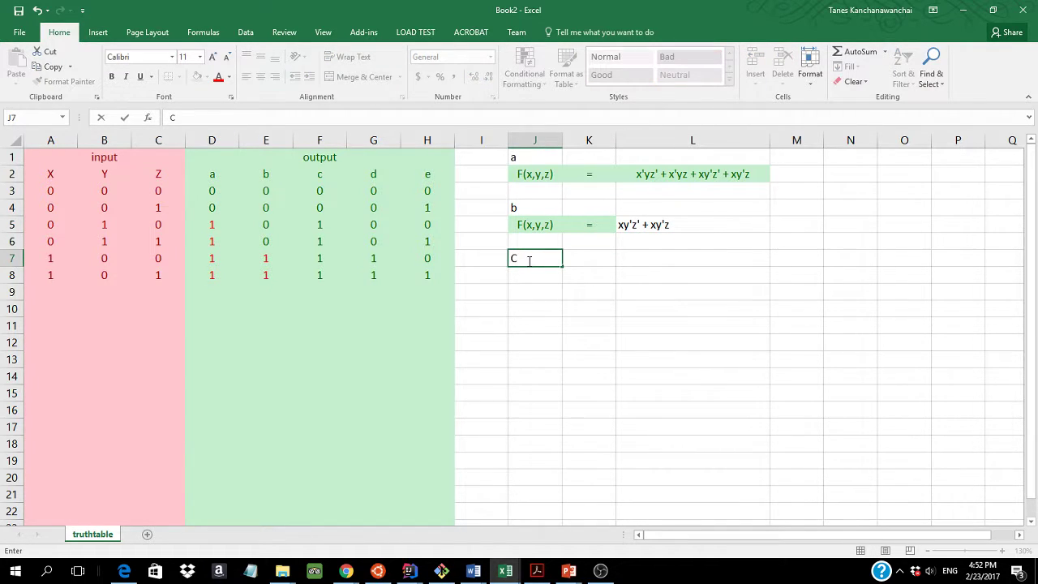
key("BackSpace")
type("c")
key("Return")
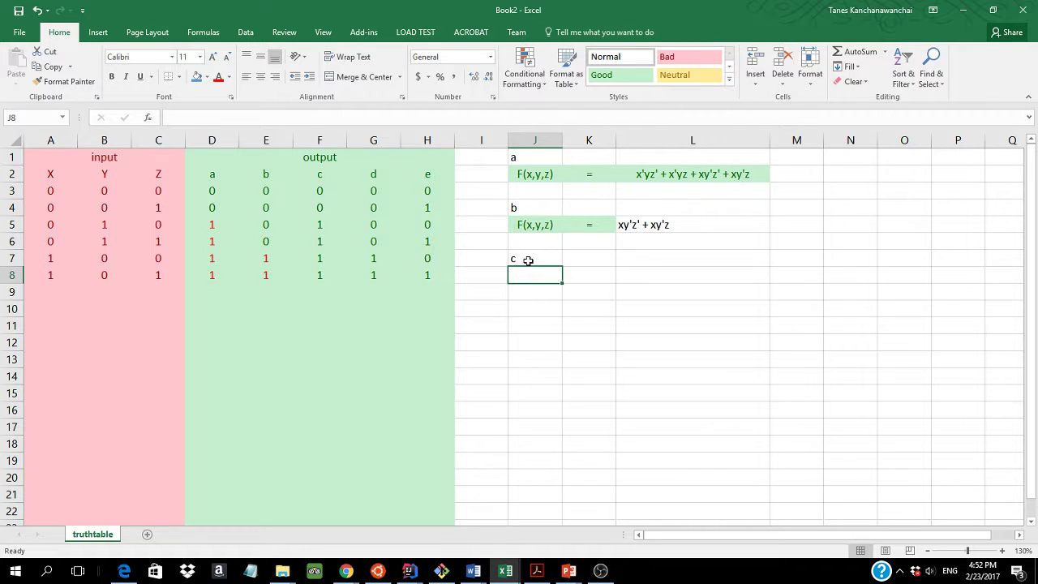
Copy the F(x,y,z) label and equals sign from J5:K5 to J8:K8, under heading c.
key("Up")
key("Up")
key("Up")
key("shift+Right")
key("ctrl+c")
key("Down")
key("Down")
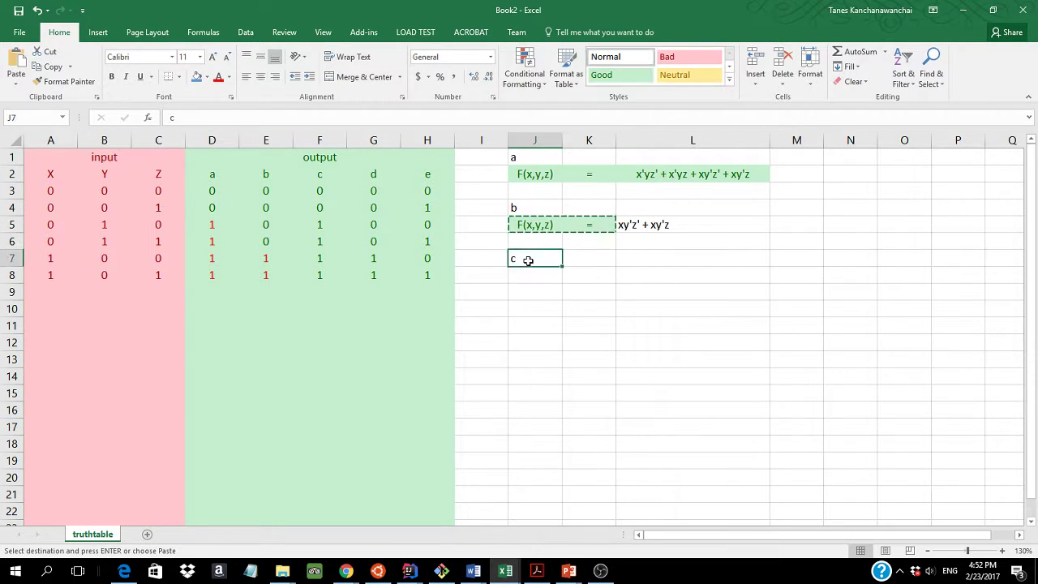
key("Down")
key("ctrl+v")
key("Right")
key("Right")
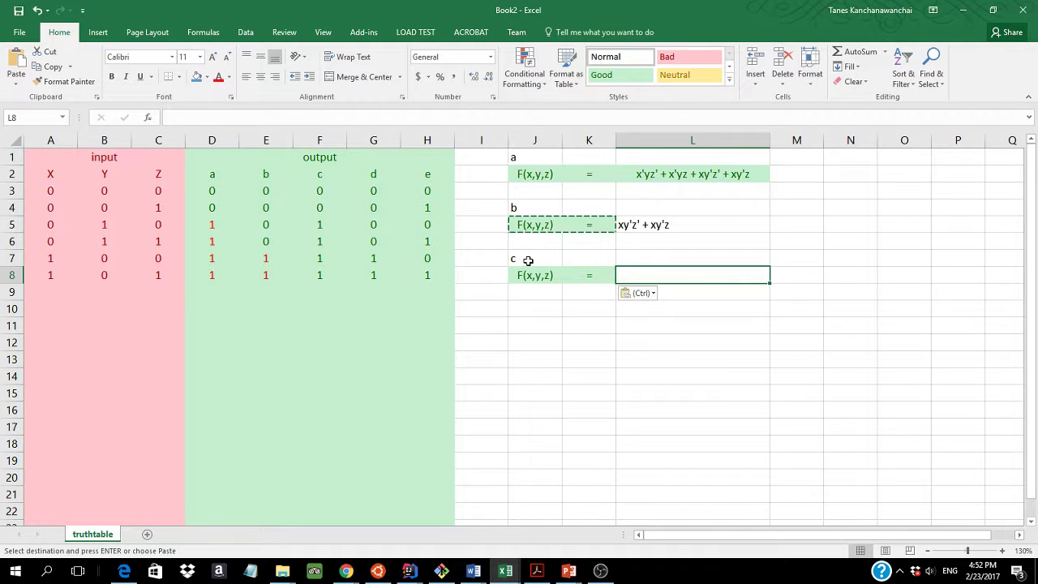
Colour the 1s of output c (F5:F8) red and change the heading in J1 to "a, c".
double_click(665, 278)
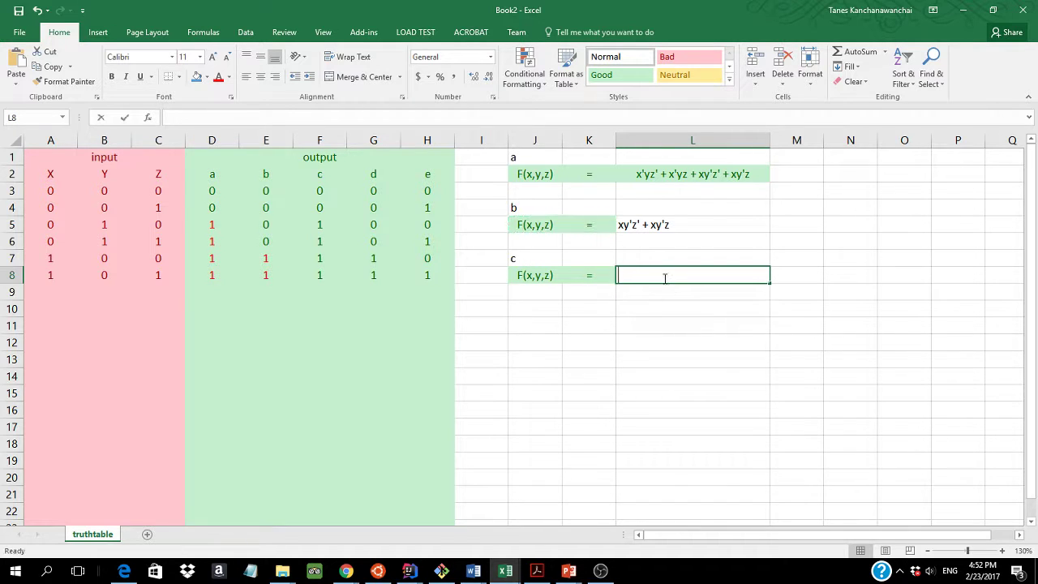
left_click(326, 224)
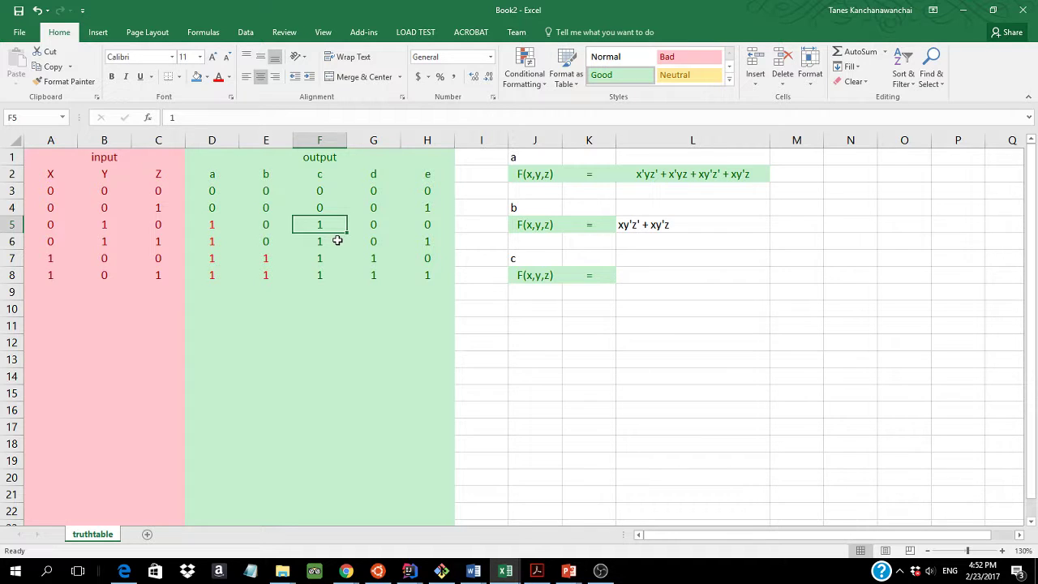
left_click_drag(327, 223, 327, 274)
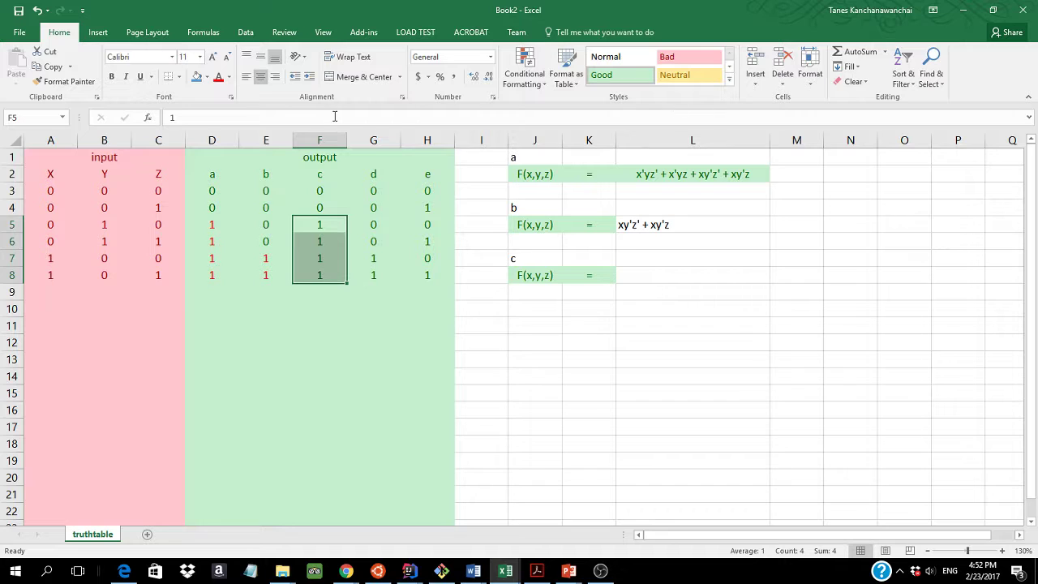
left_click(217, 77)
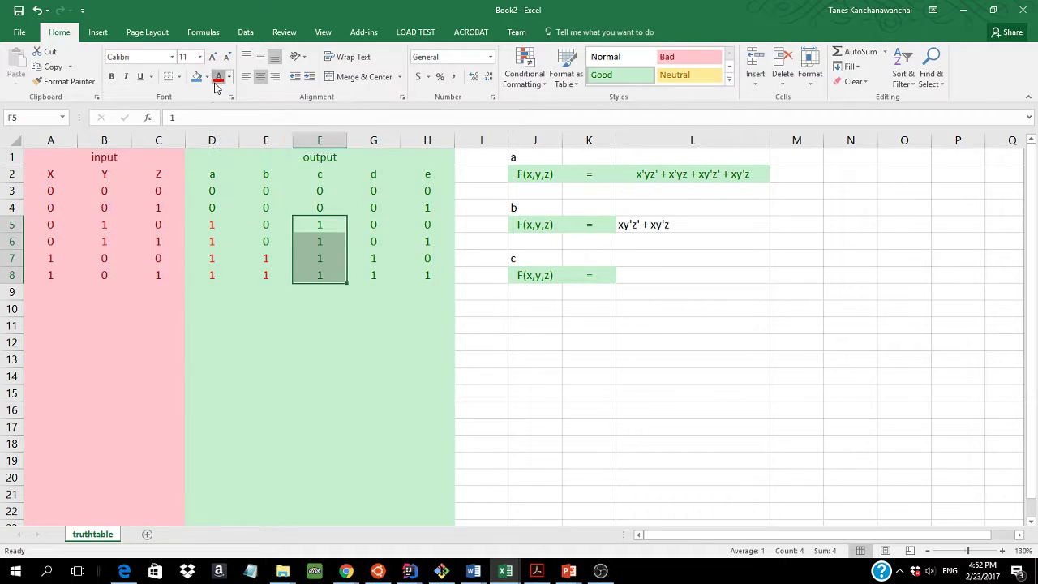
left_click(543, 155)
double_click(543, 155)
type(", c")
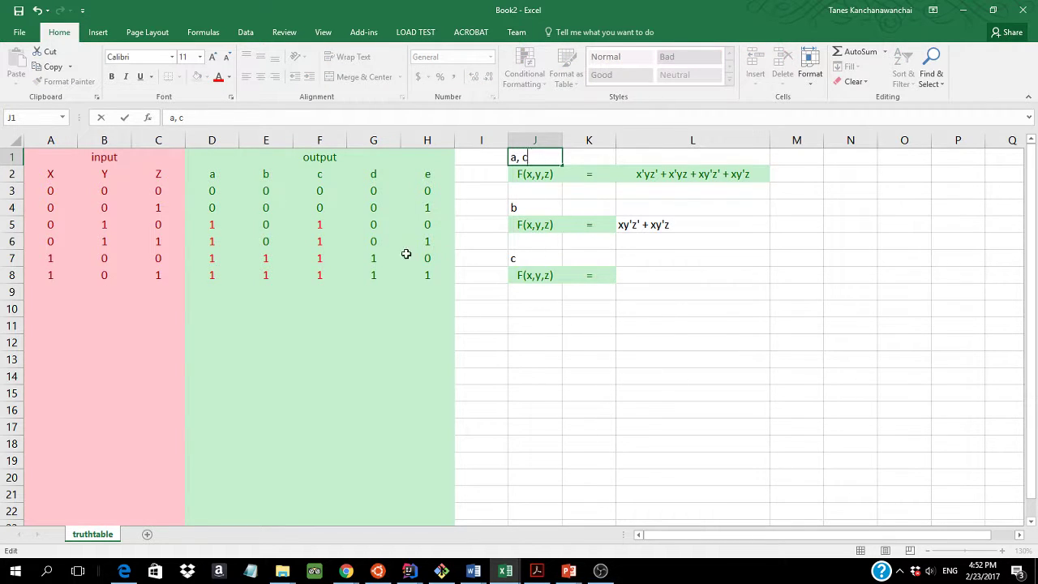
Colour the 1s of output d (G7:G8) red and change the heading in J4 to "b, d".
left_click_drag(380, 257, 380, 274)
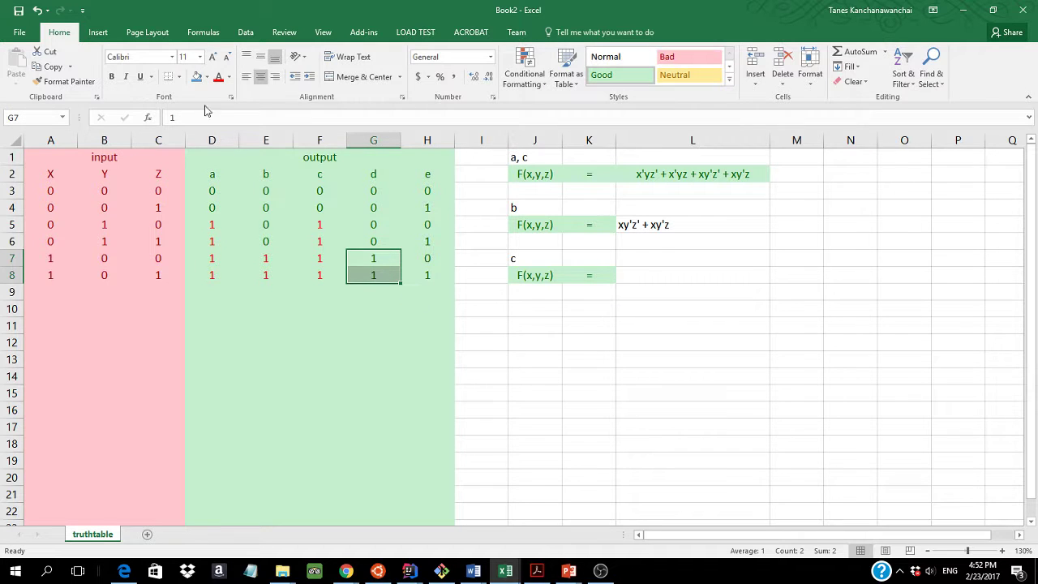
left_click(218, 76)
double_click(534, 205)
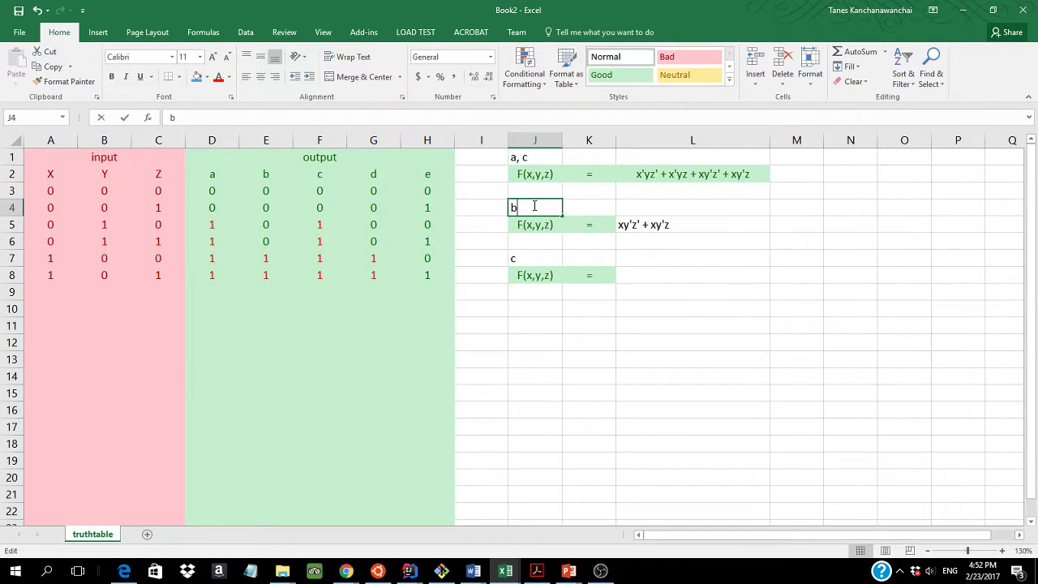
type(", d")
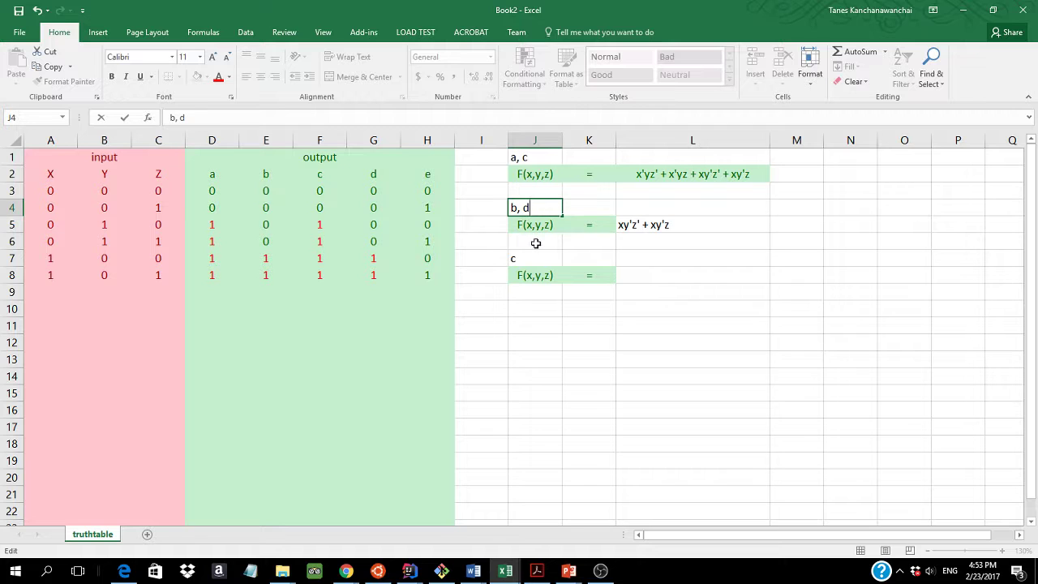
Replace the third function's heading in J7 with a lowercase e.
left_click(529, 261)
type("e")
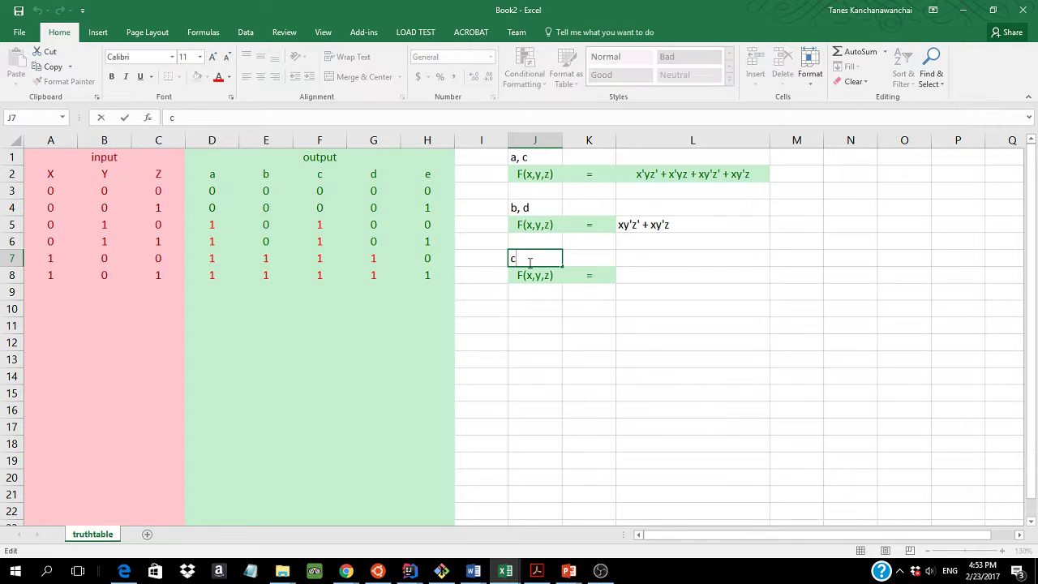
key("Tab")
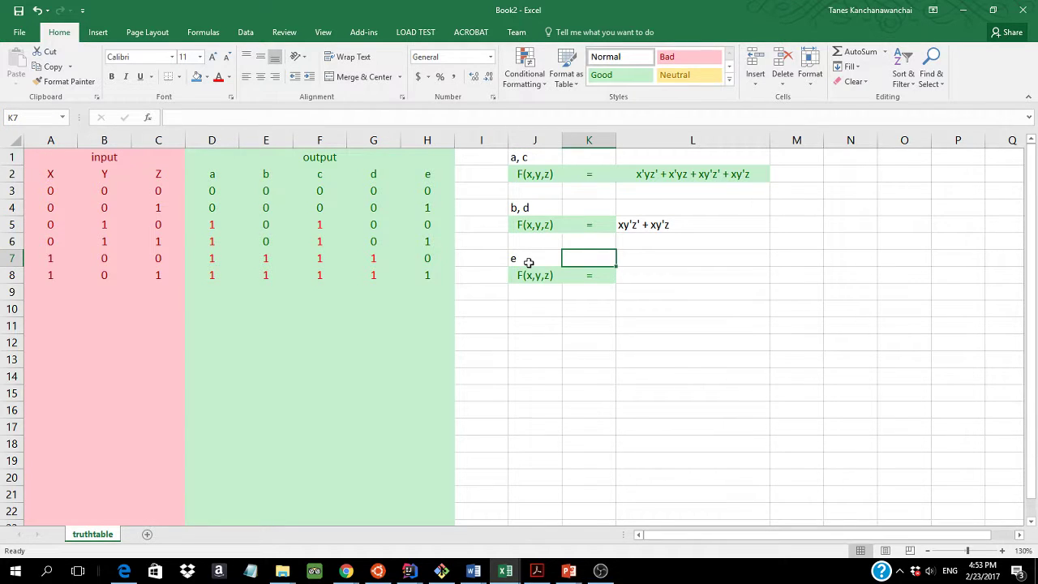
key("Down")
key("Right")
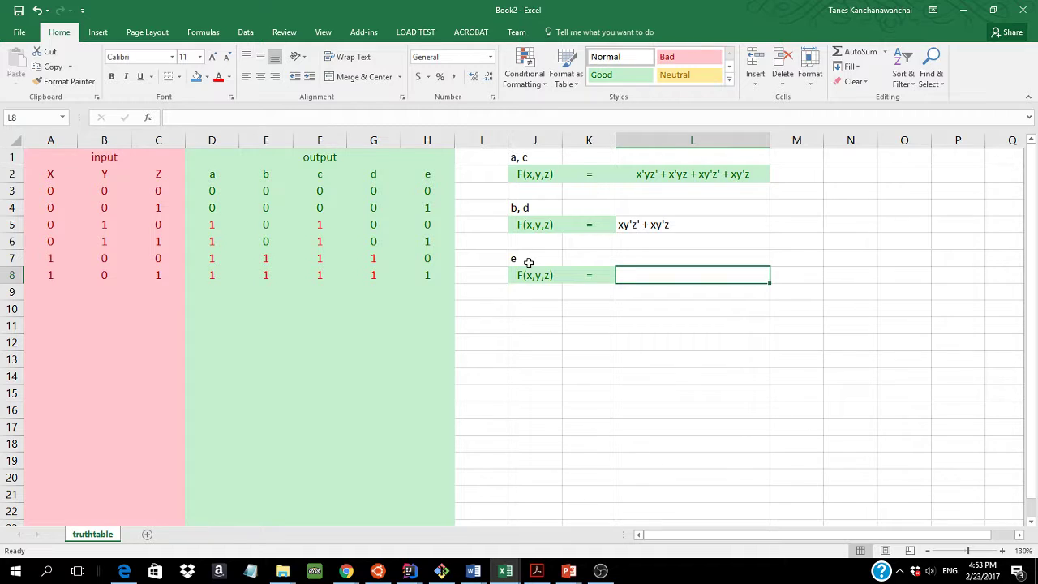
Colour the 1s of output e in H4, H6 and H8 red.
left_click(429, 200)
left_click(218, 76)
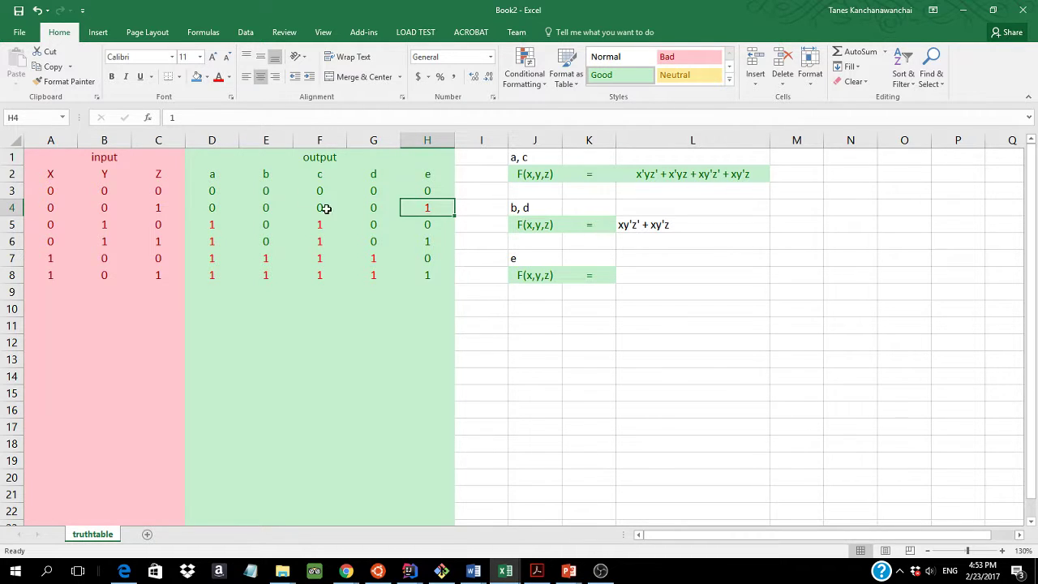
left_click(410, 240)
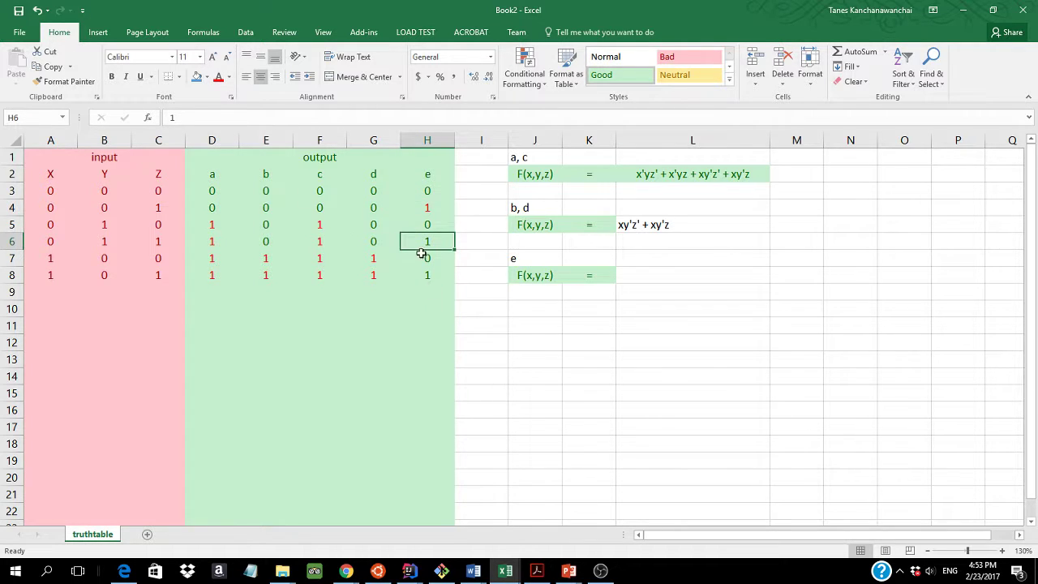
left_click(404, 275, "ctrl")
left_click(218, 76)
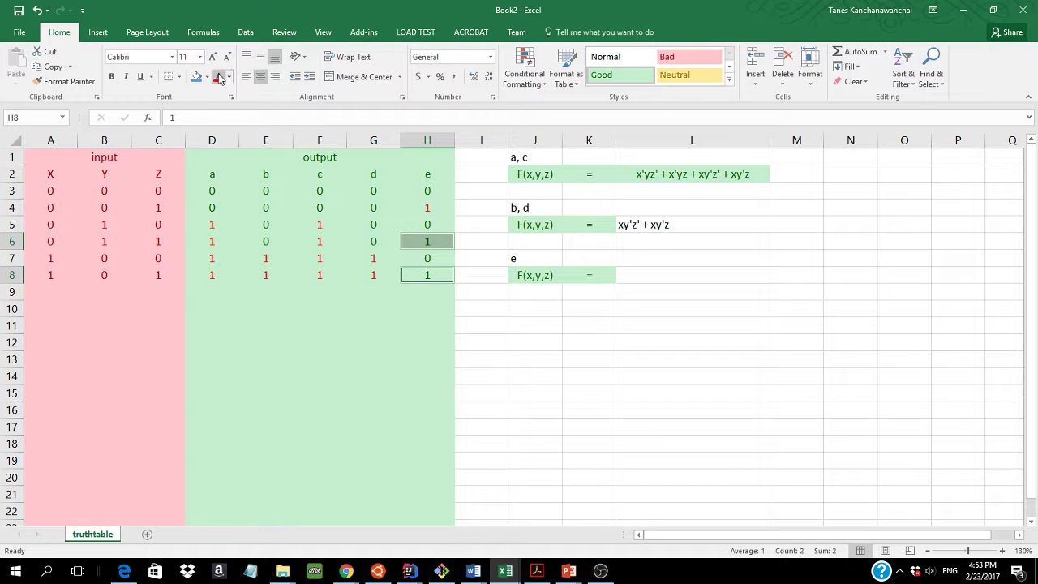
Enter output e's function x'y'z + x'yz + xy'z in L8.
left_click(683, 282)
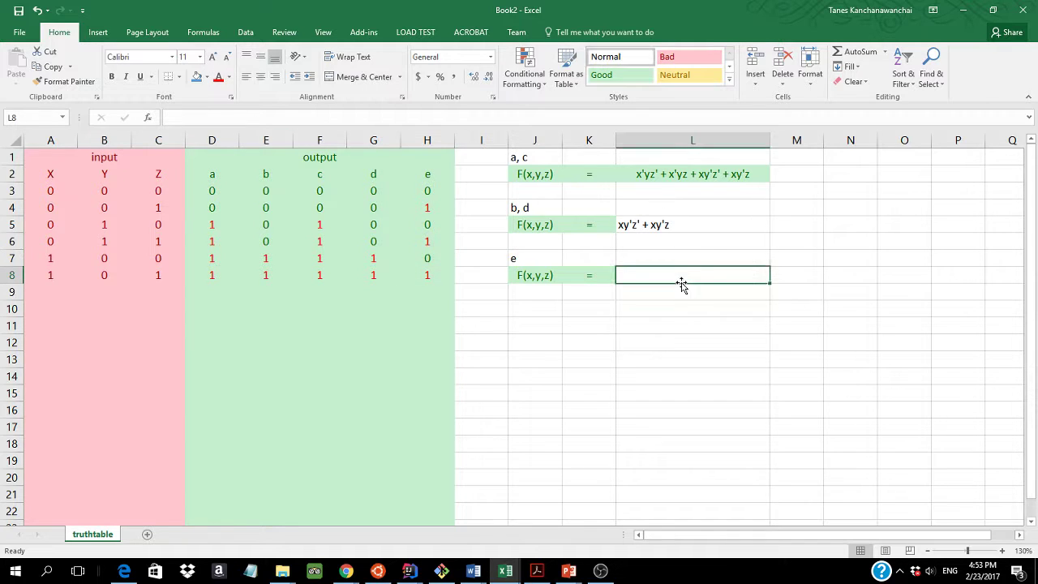
double_click(669, 278)
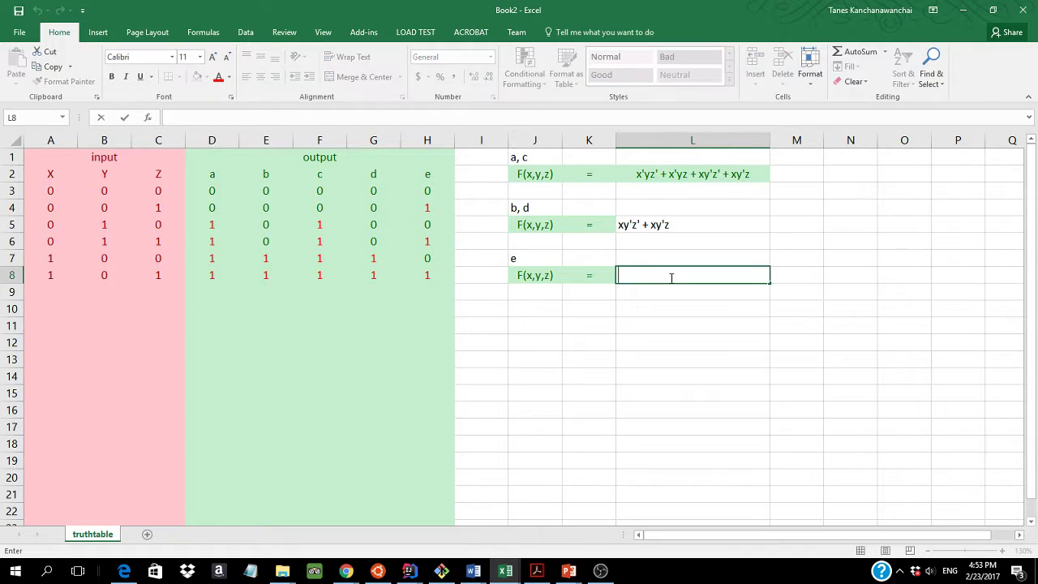
type("x'y'")
key("BackSpace")
key("BackSpace")
key("BackSpace")
key("BackSpace")
type("x")
key("BackSpace")
type("x'y'")
type("z")
type(" +")
type(" x")
type("'yz")
type(" +")
type(" zy'z")
key("BackSpace")
key("BackSpace")
key("BackSpace")
key("BackSpace")
key("BackSpace")
type("xy'z")
key("Return")
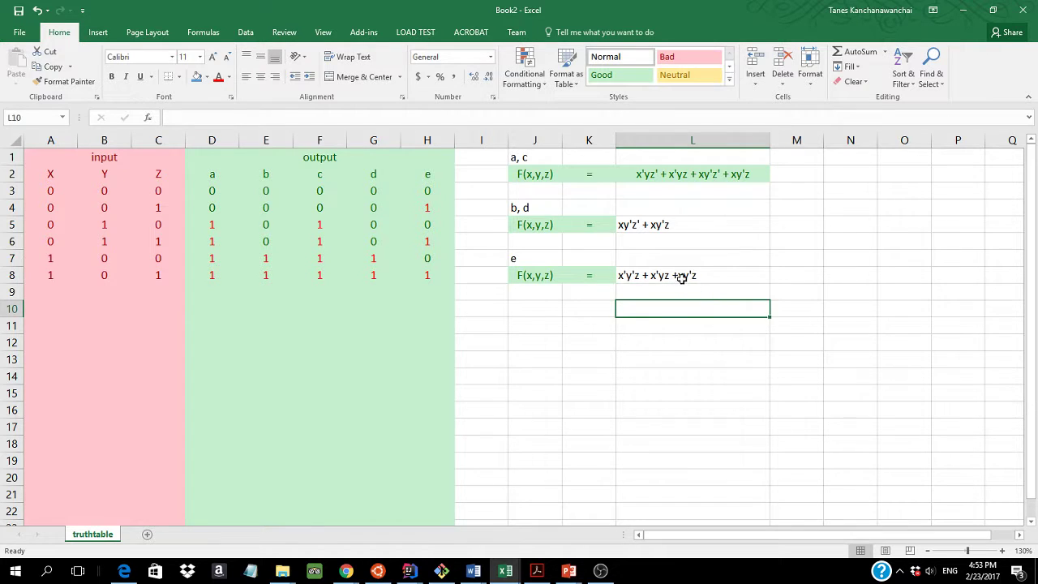
left_click(683, 278)
double_click(683, 278)
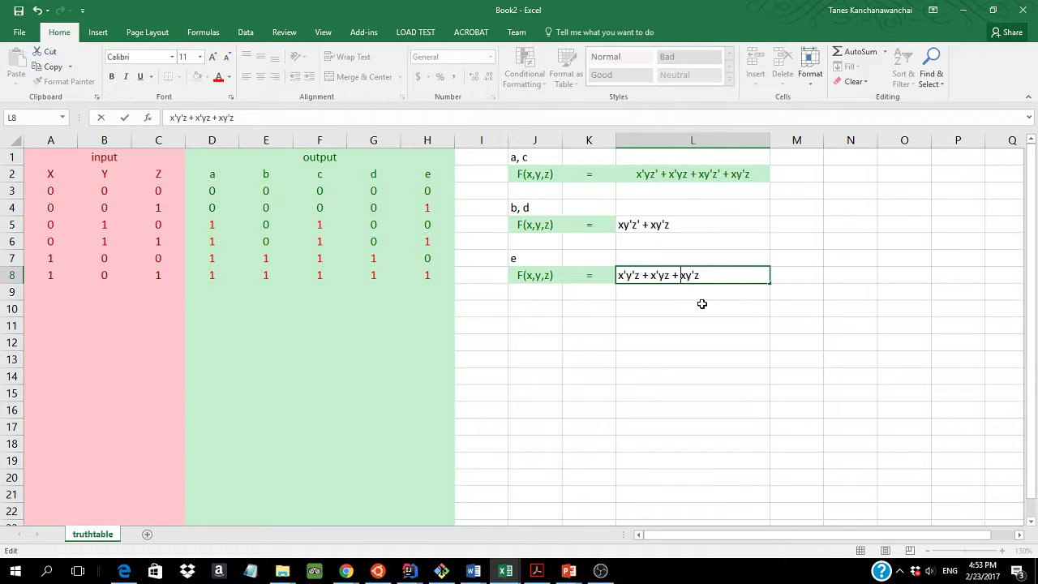
Copy the green centred formatting of the function in L2 to L5 and L8 with Format Painter.
left_click(644, 170)
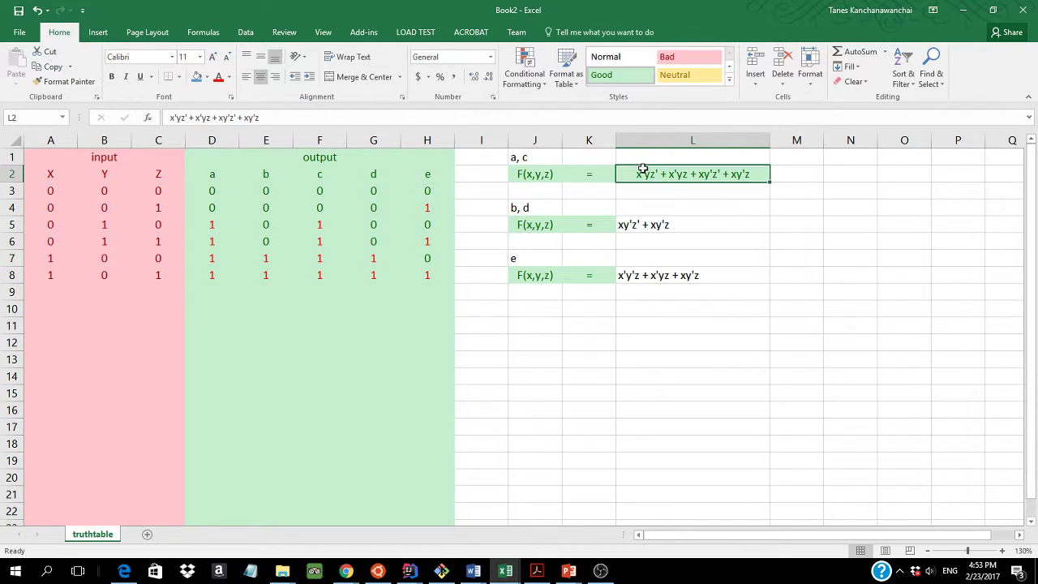
left_click(79, 88)
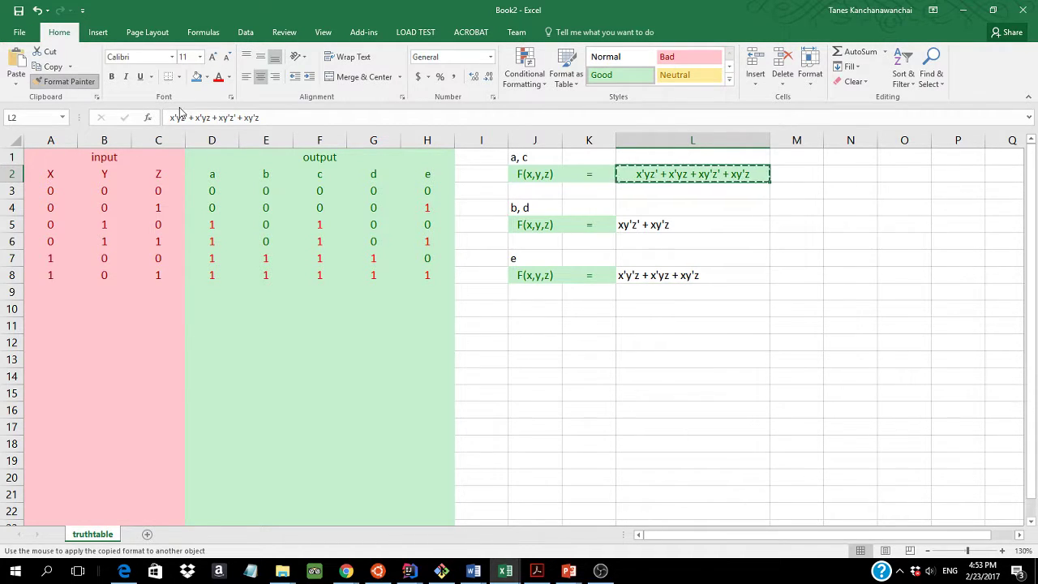
left_click(663, 222)
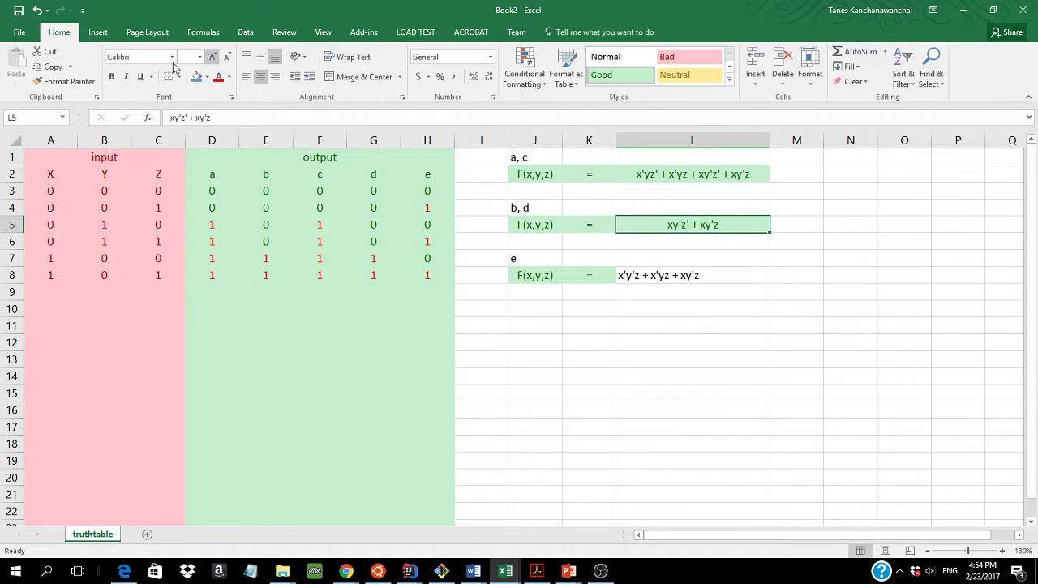
left_click(61, 88)
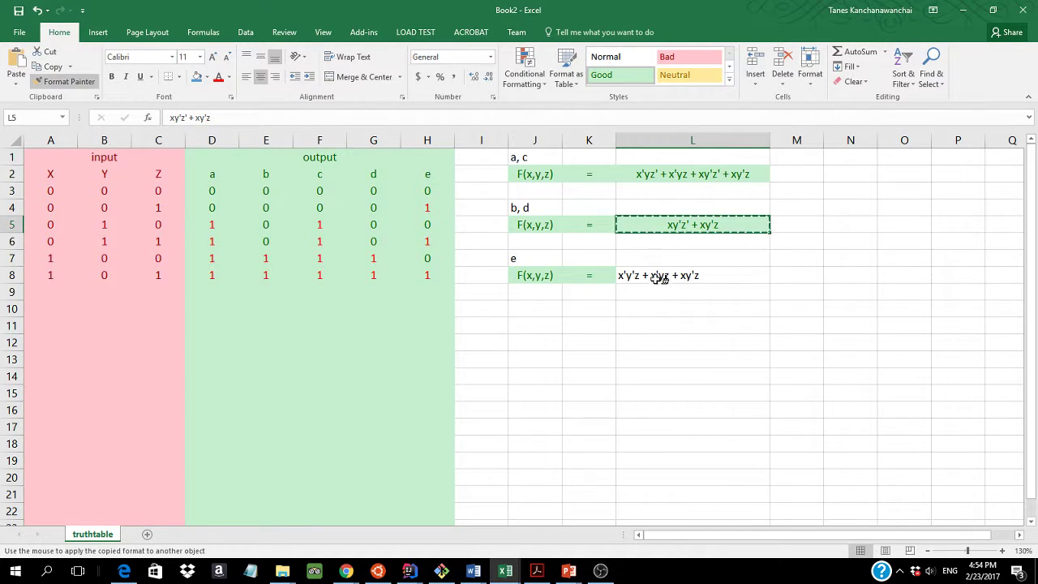
left_click(656, 277)
left_click(674, 311)
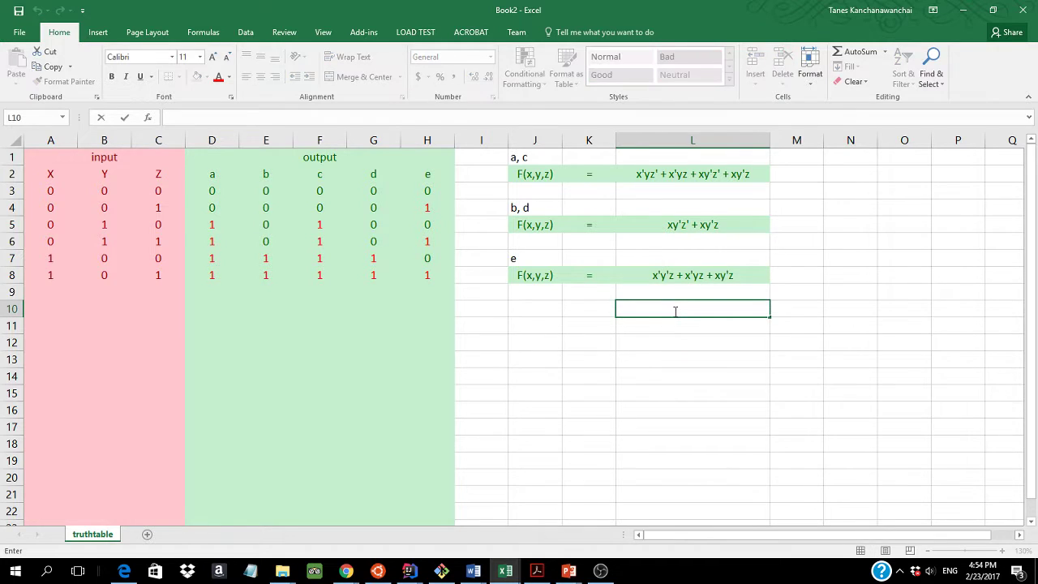
Save the workbook as "q3_digital logic" in the csc205 folder on the Desktop.
key("ctrl+s")
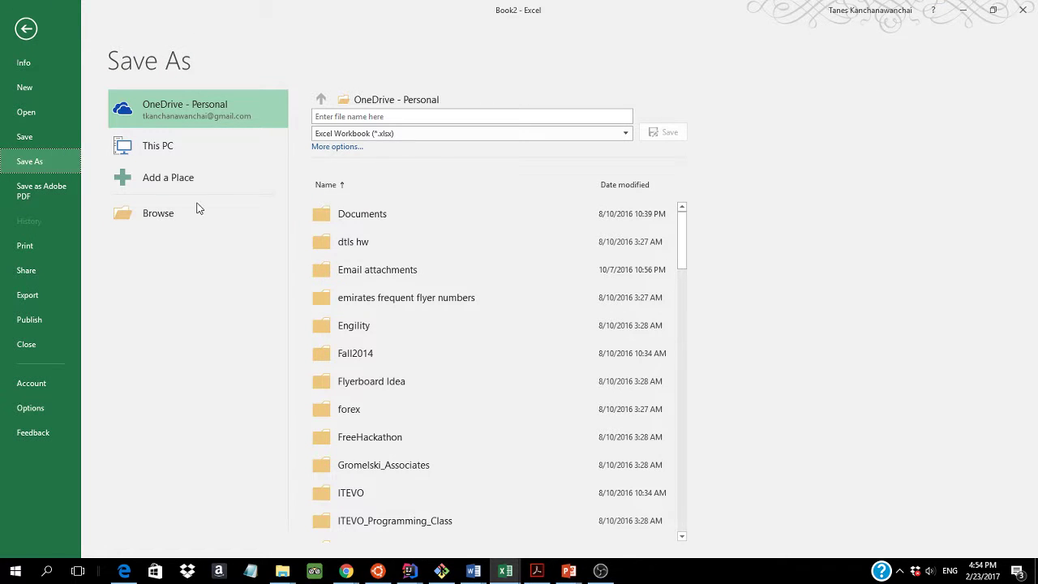
left_click(149, 152)
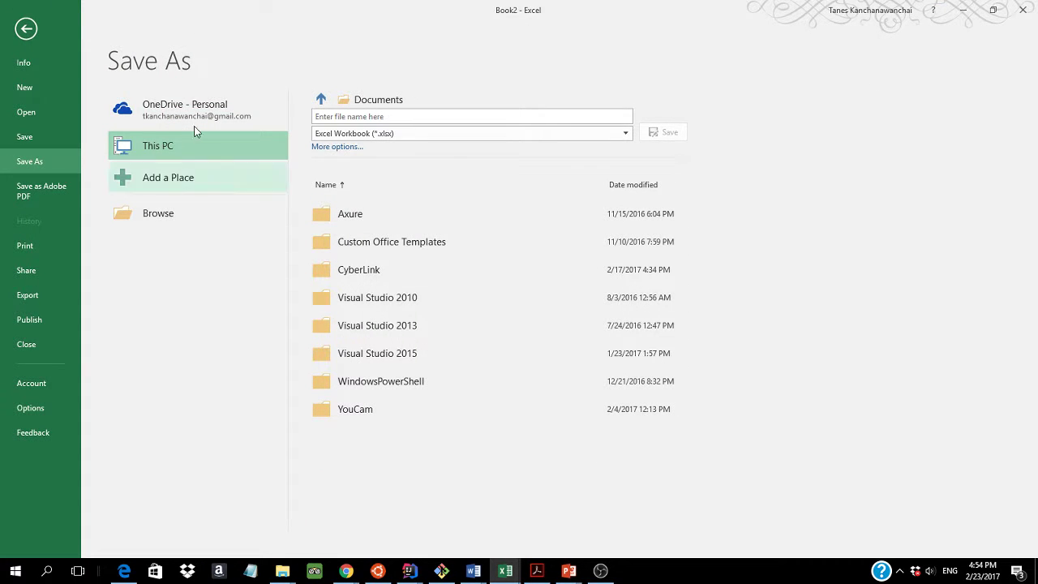
left_click(171, 223)
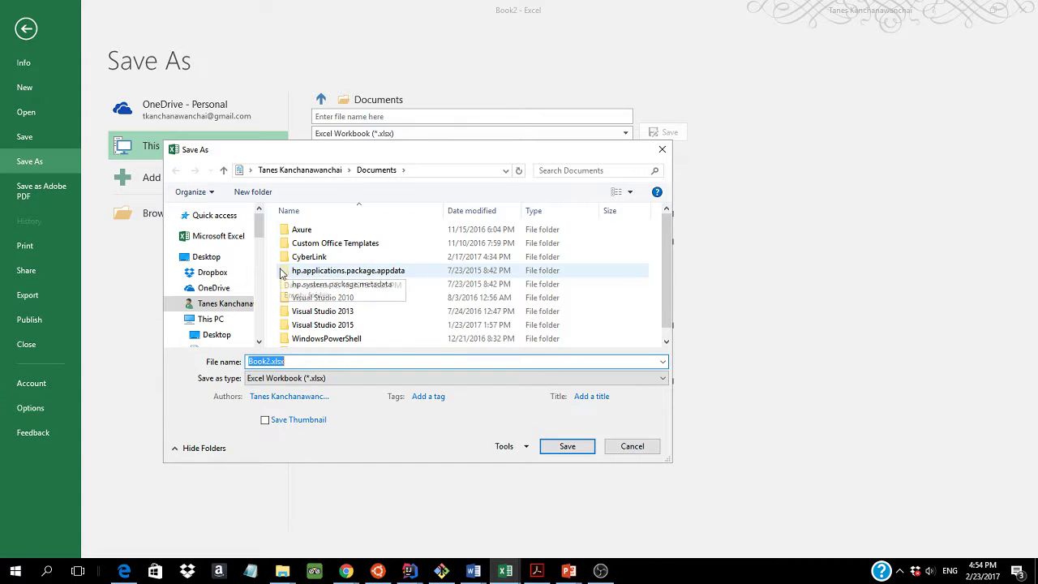
left_click(224, 262)
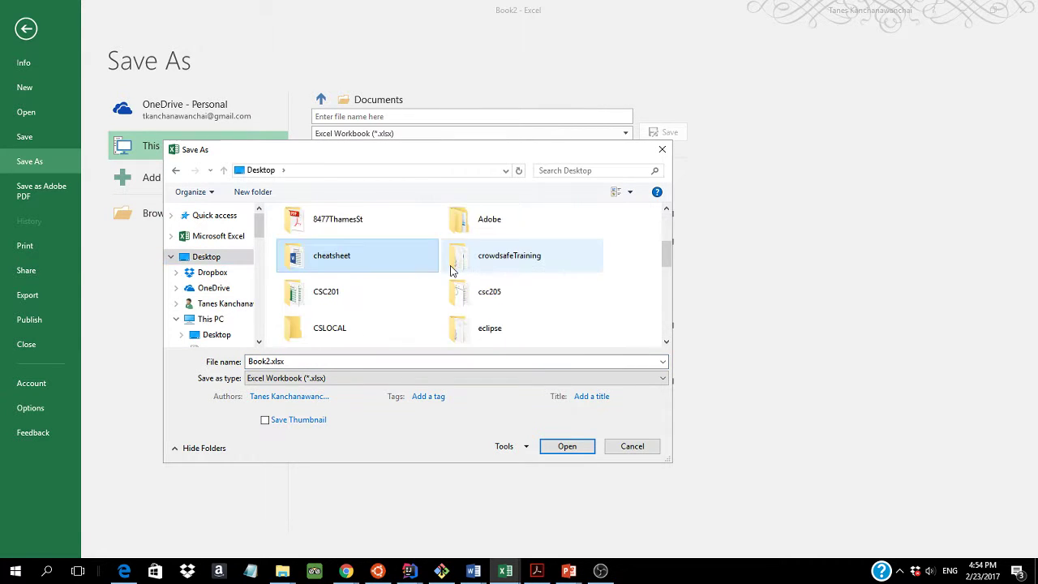
double_click(467, 292)
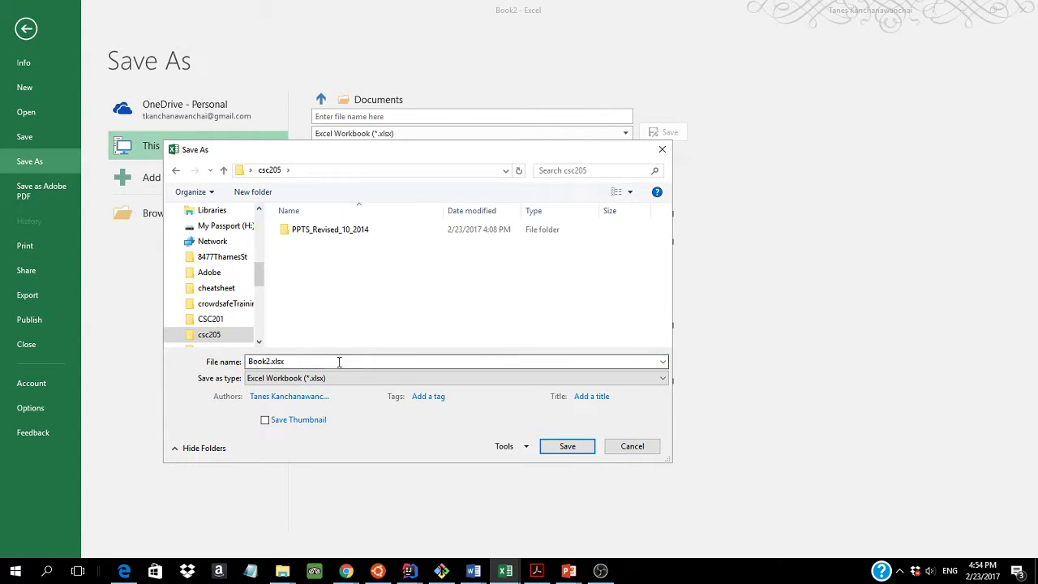
left_click(338, 361)
type("q3")
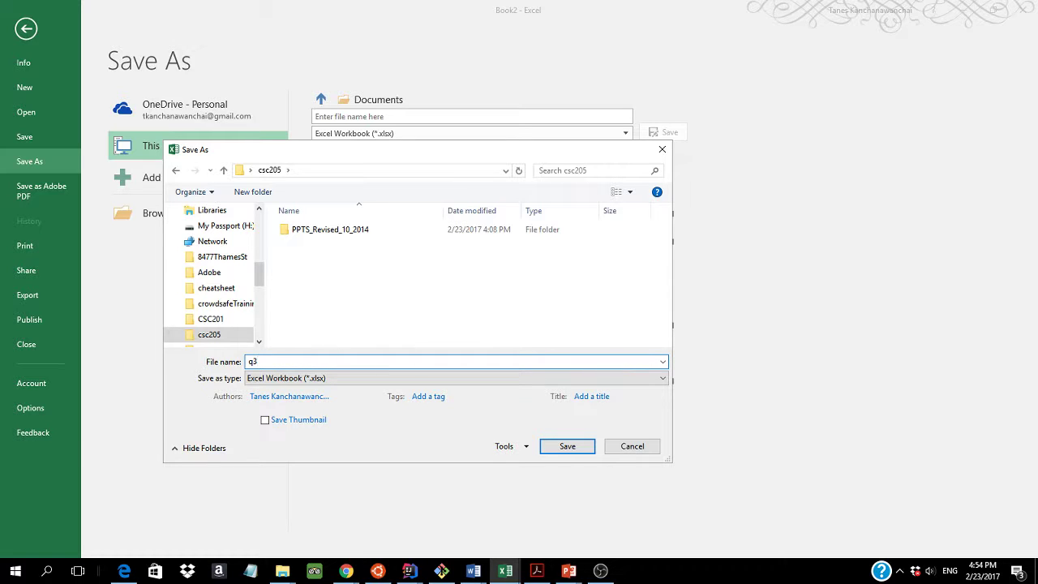
type("_digital logic")
key("Return")
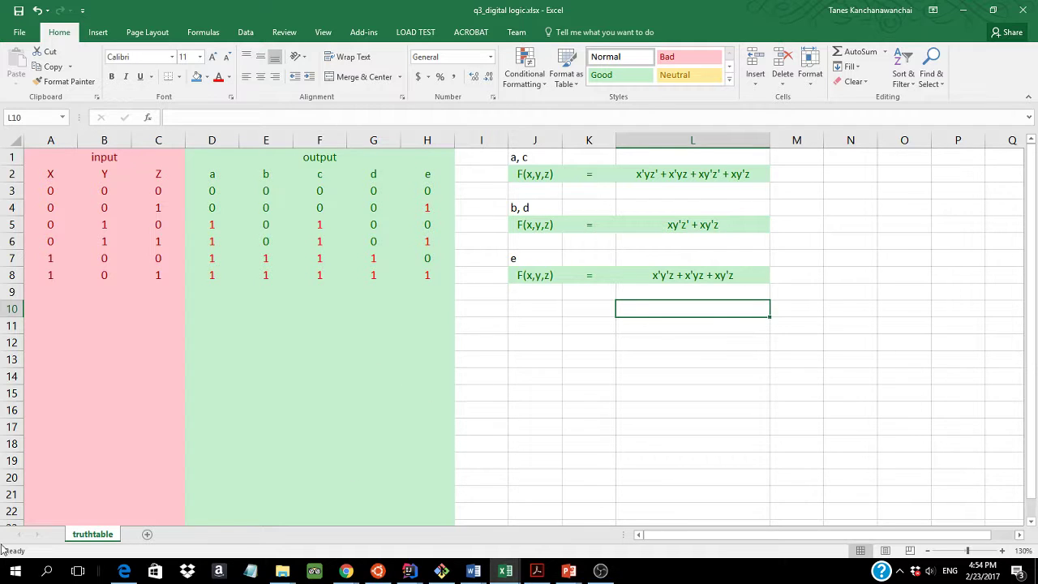
Switch to Chrome and search Google for "logisim download" in a new tab.
left_click(360, 569)
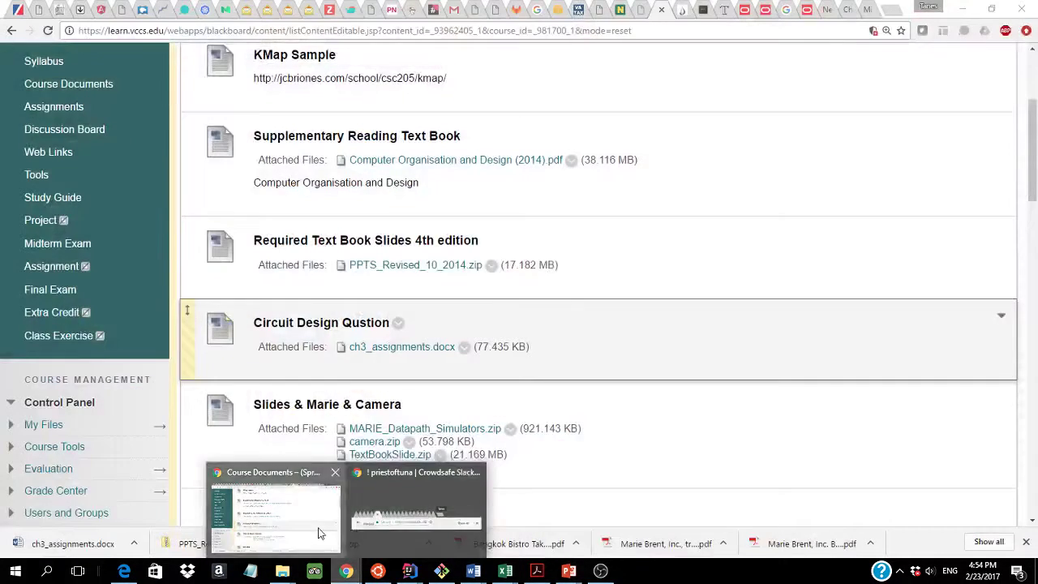
left_click(366, 496)
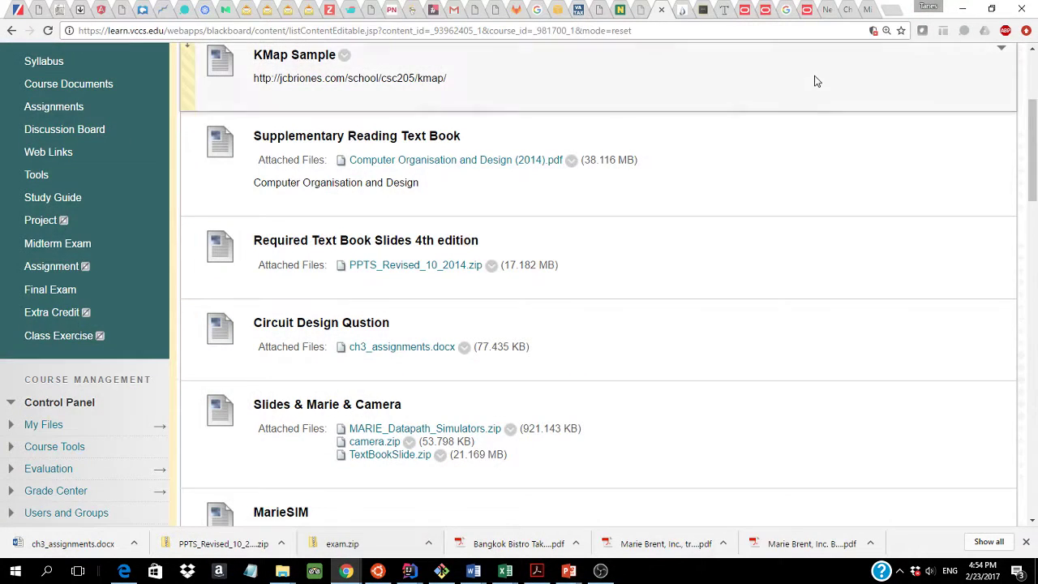
left_click(889, 10)
type("lo")
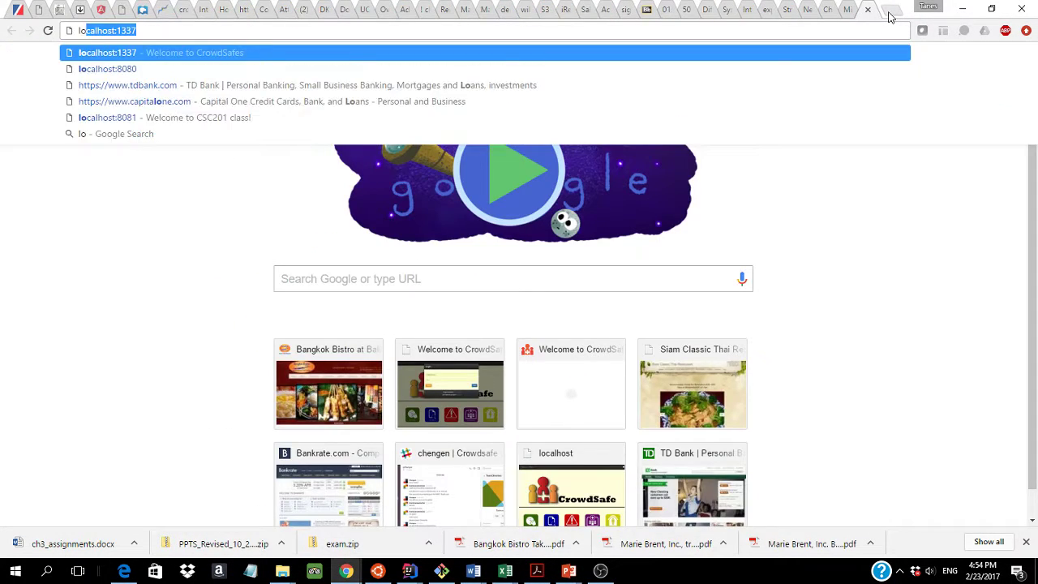
type("isim")
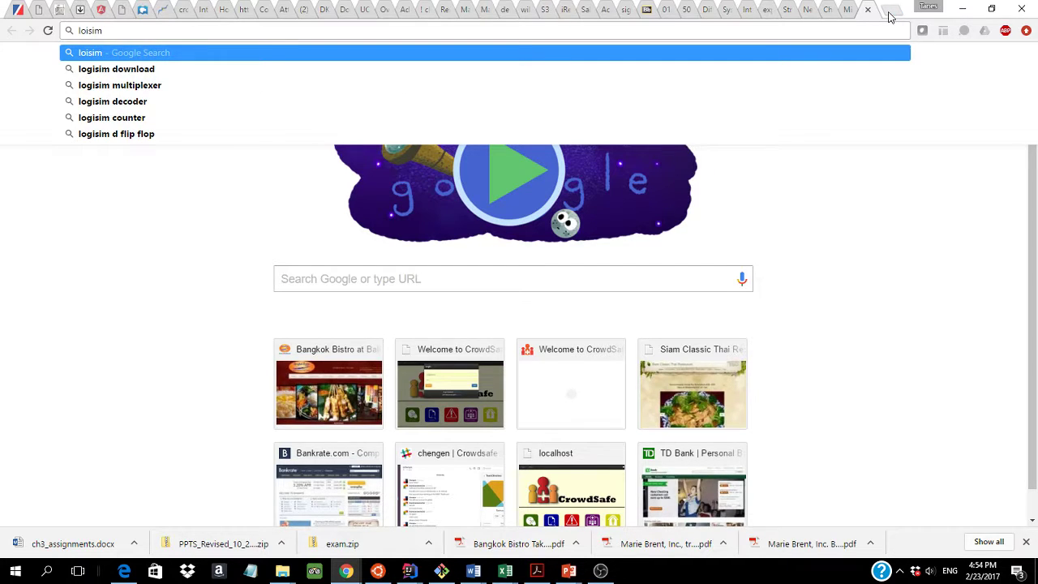
key("Down")
key("Return")
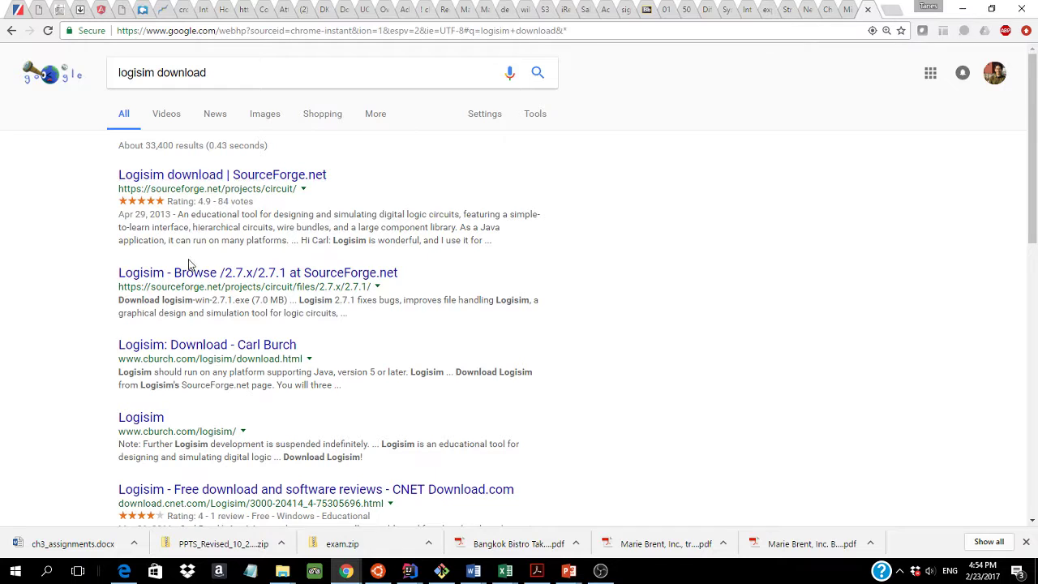
Open the Logisim project on SourceForge and download logisim-win-2.7.1.exe into the csc205 folder on the Desktop.
left_click(204, 183)
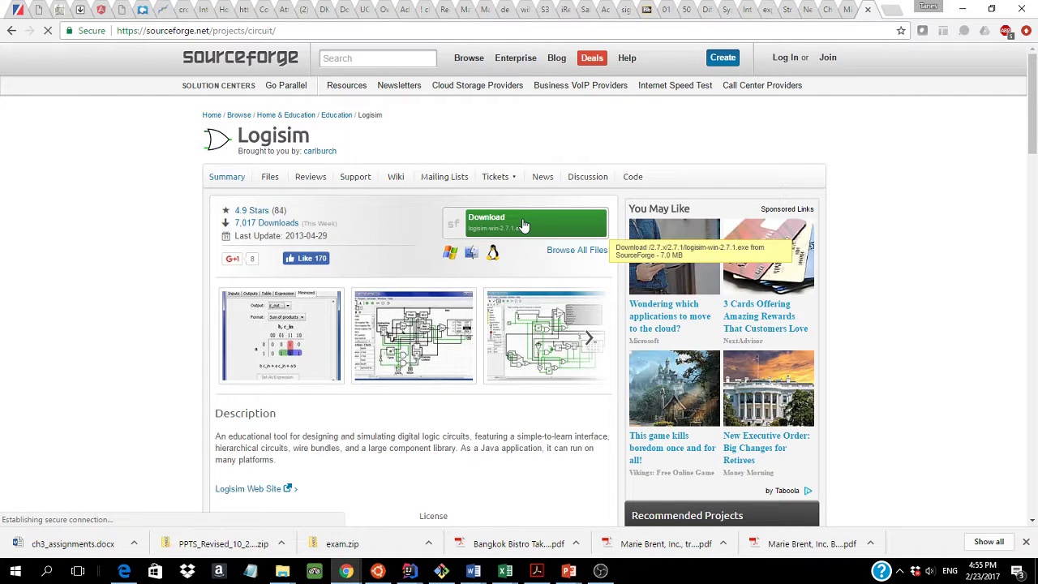
left_click(523, 224)
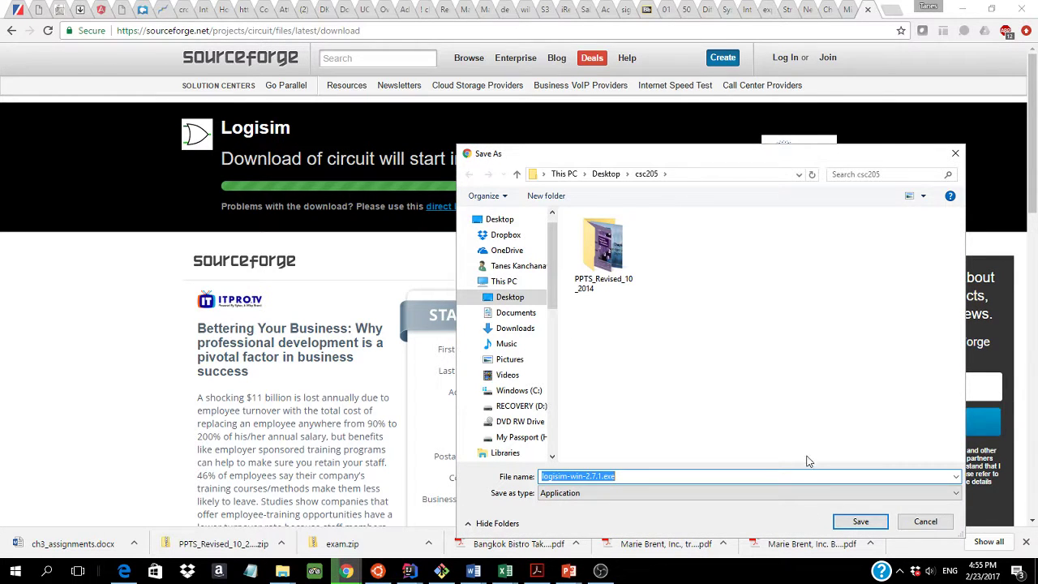
left_click(870, 522)
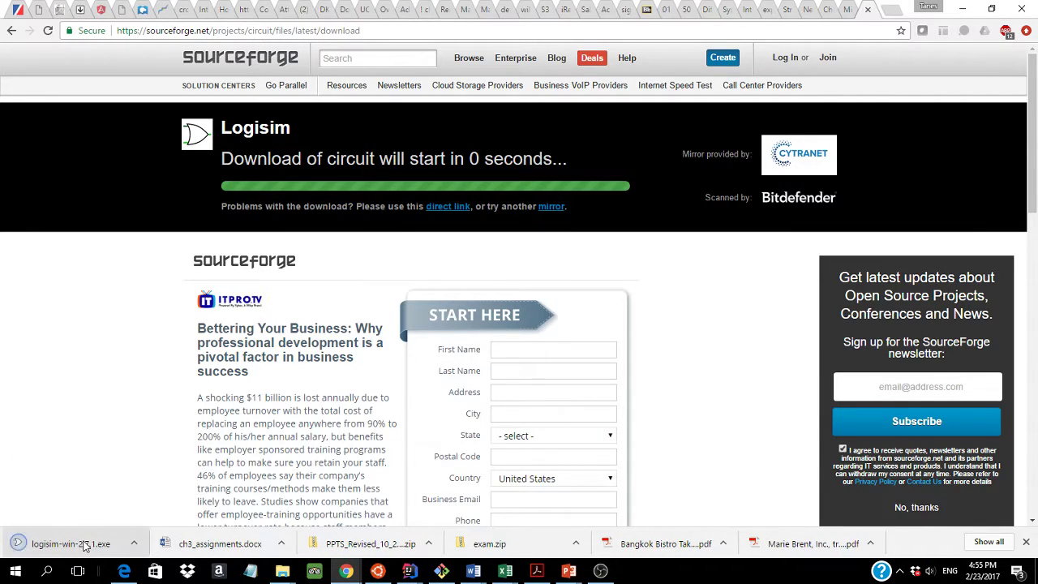
Try to launch the downloaded logisim-win-2.7.1.exe.
left_click(83, 545)
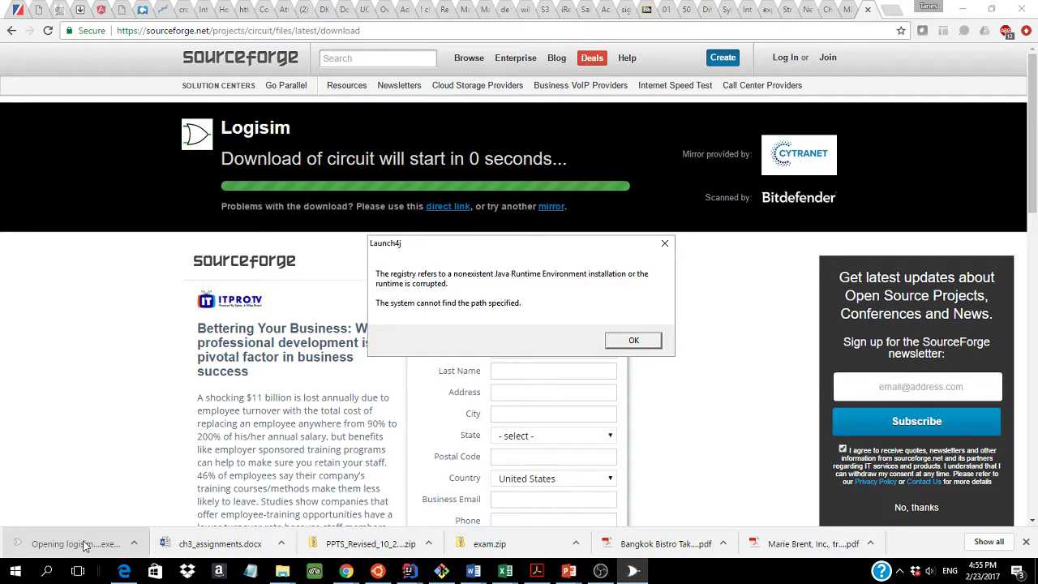
left_click(633, 341)
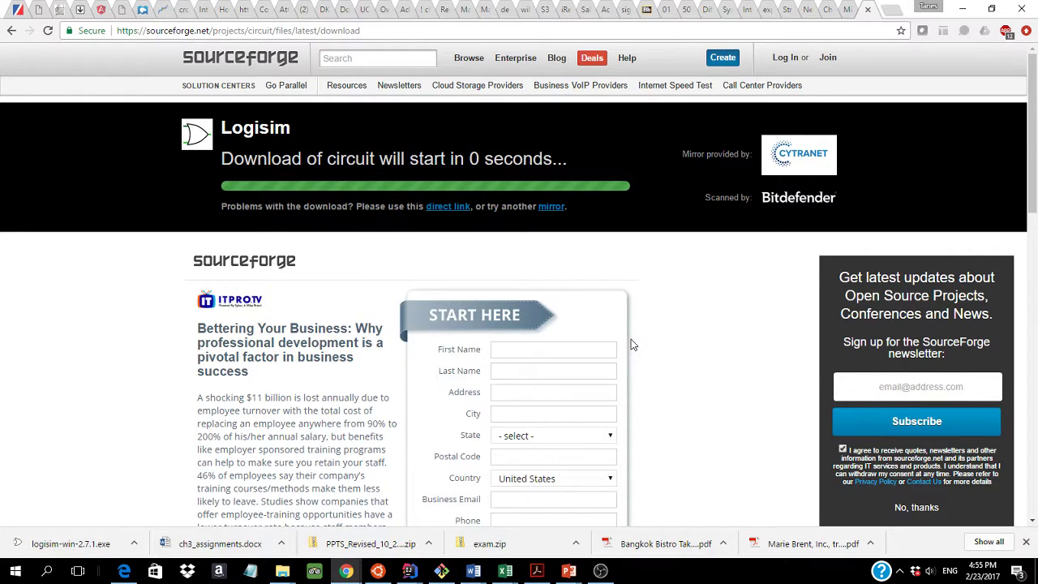
left_click(94, 540)
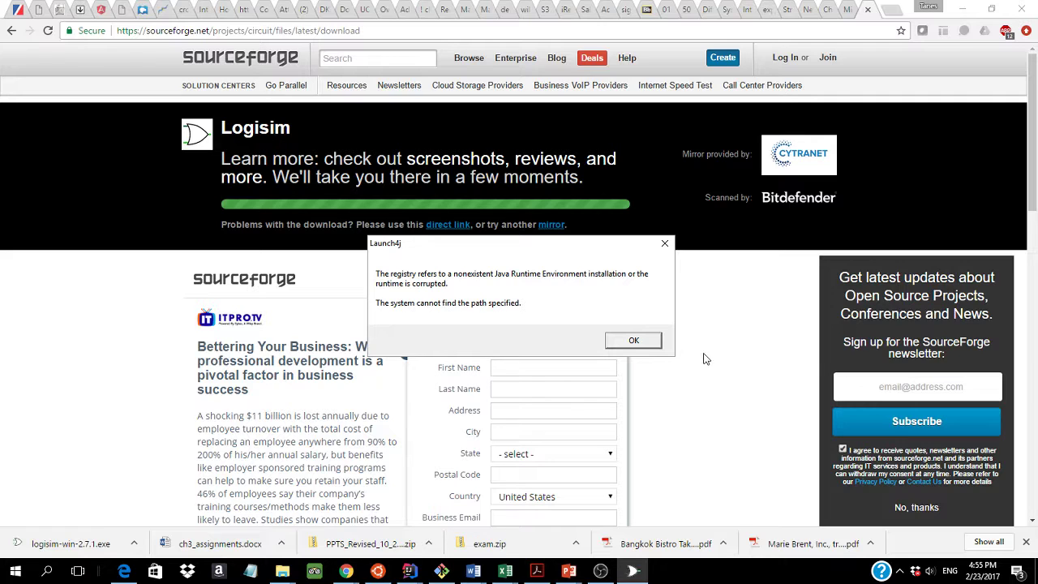
left_click(633, 340)
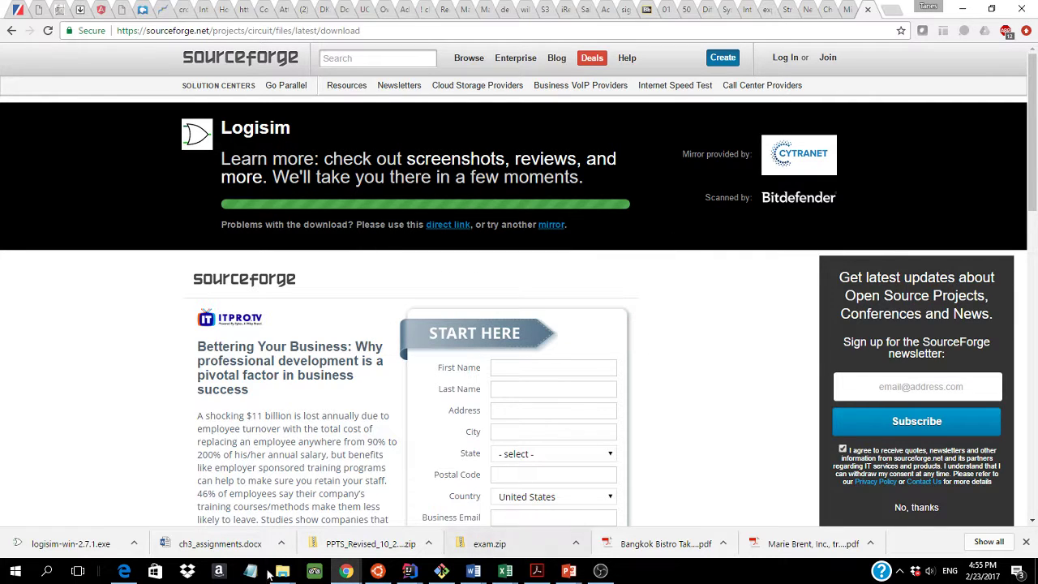
Close all open IntelliJ IDEA windows, terminating the running HeightFX processes of the untitled1 project.
mouse_move(410, 571)
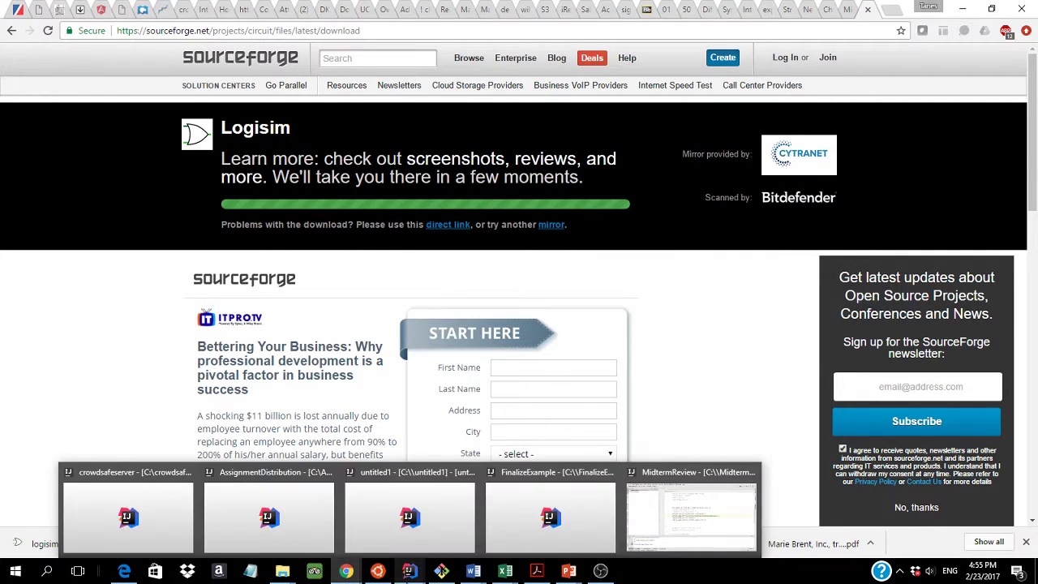
right_click(409, 571)
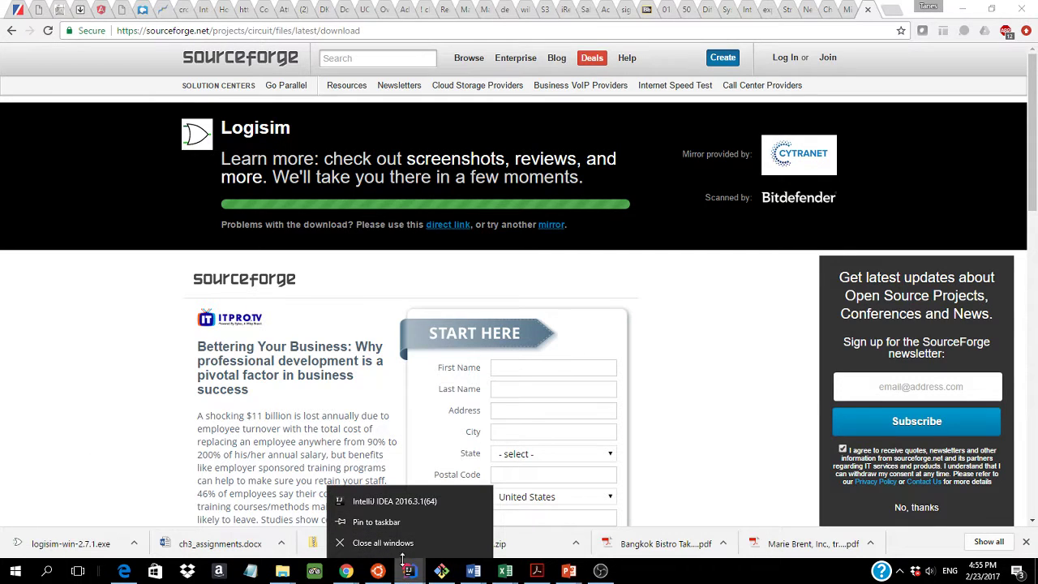
left_click(399, 548)
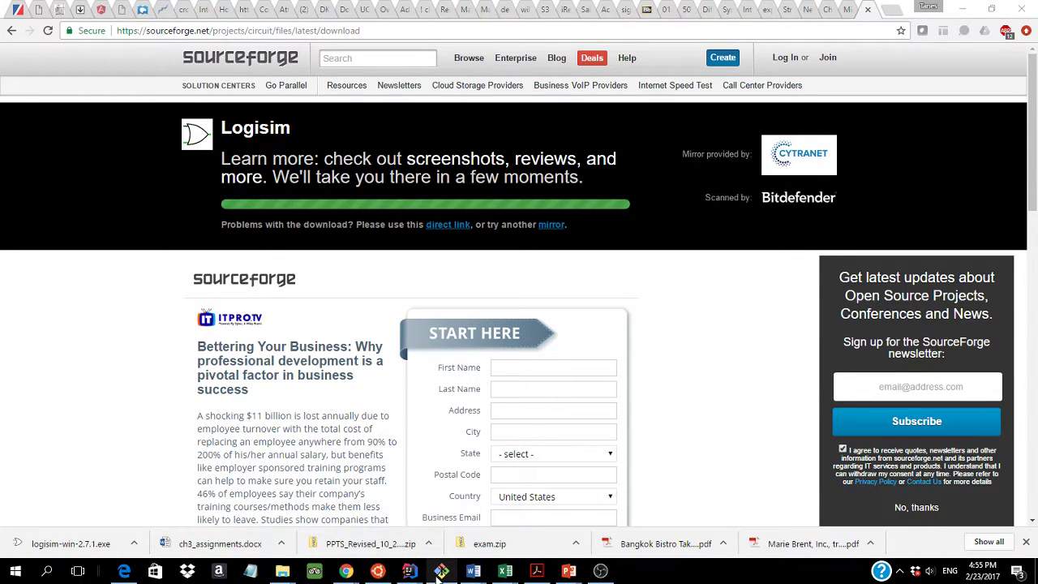
mouse_move(415, 573)
left_click(563, 523)
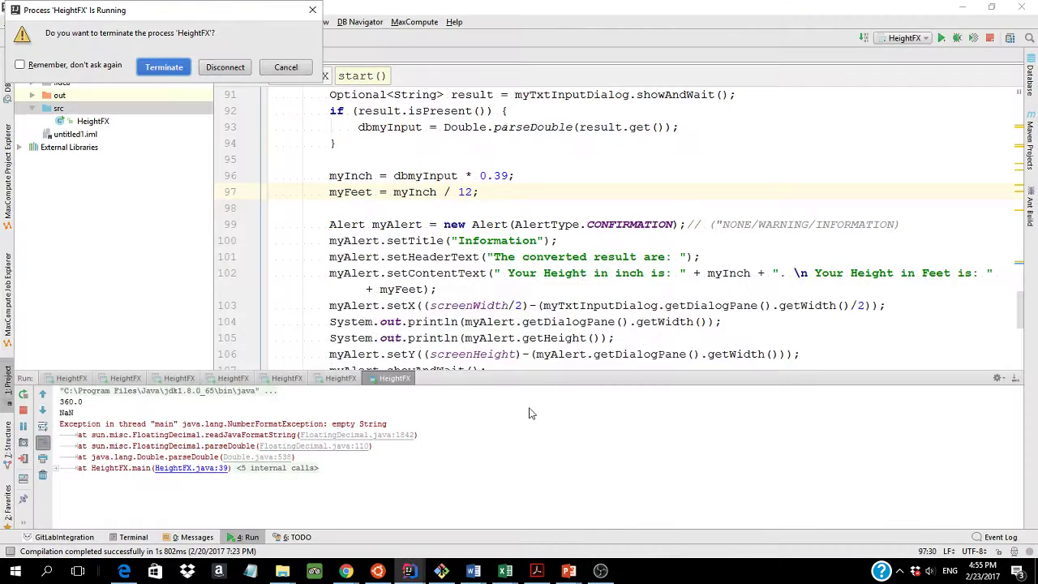
left_click(163, 67)
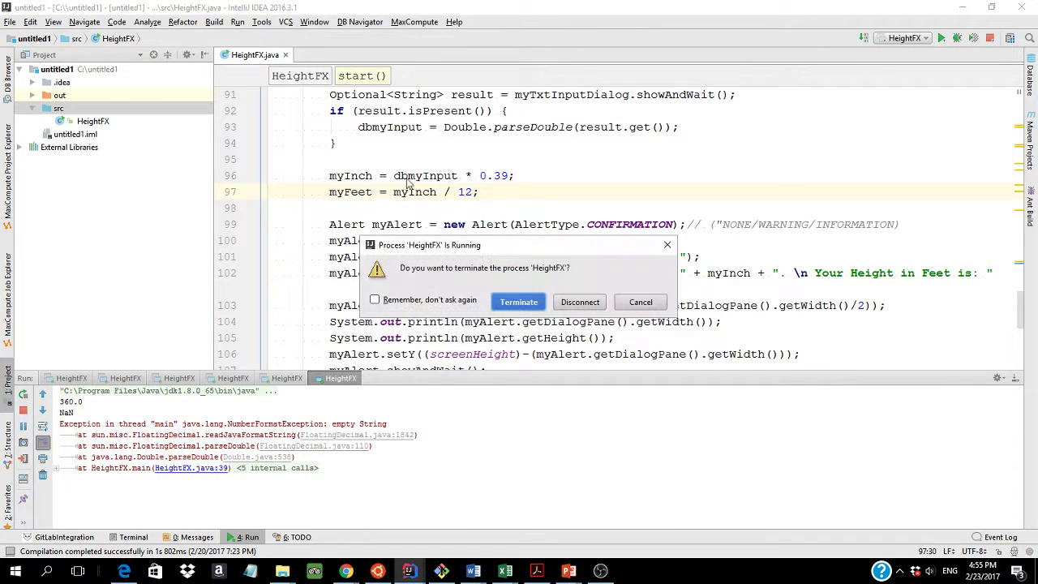
left_click(528, 299)
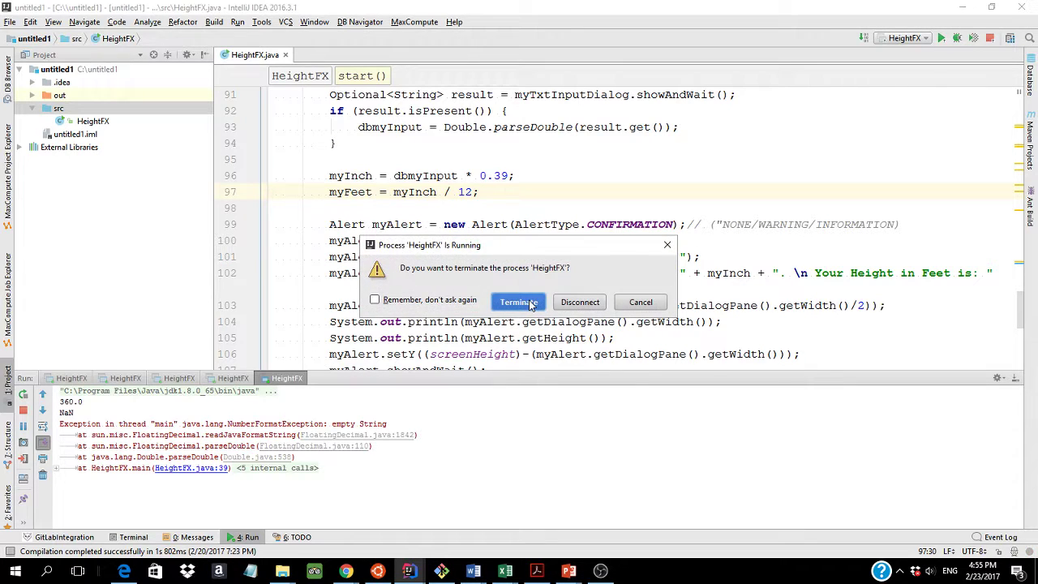
left_click(530, 301)
left_click(529, 301)
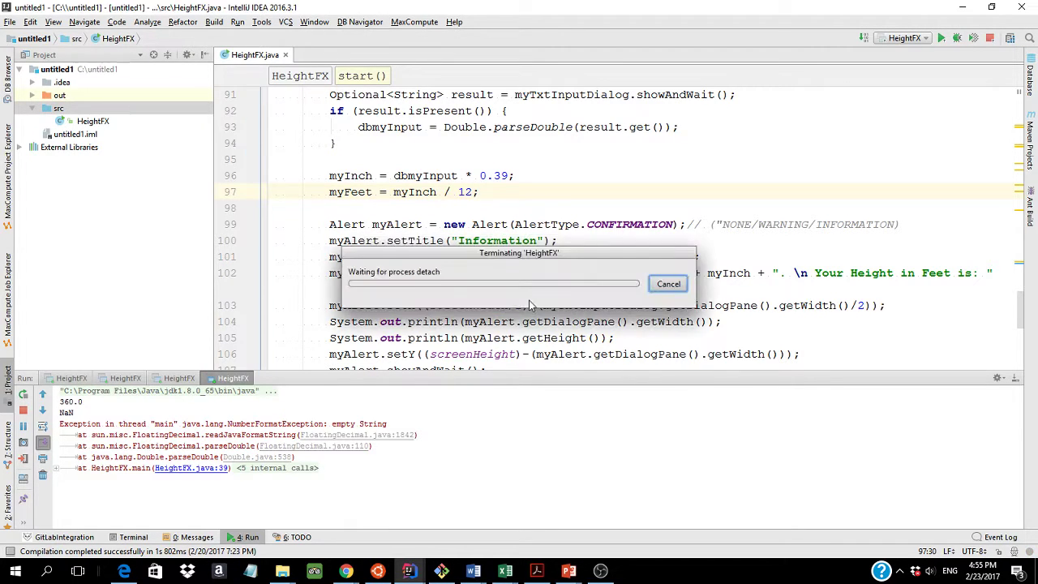
left_click(529, 301)
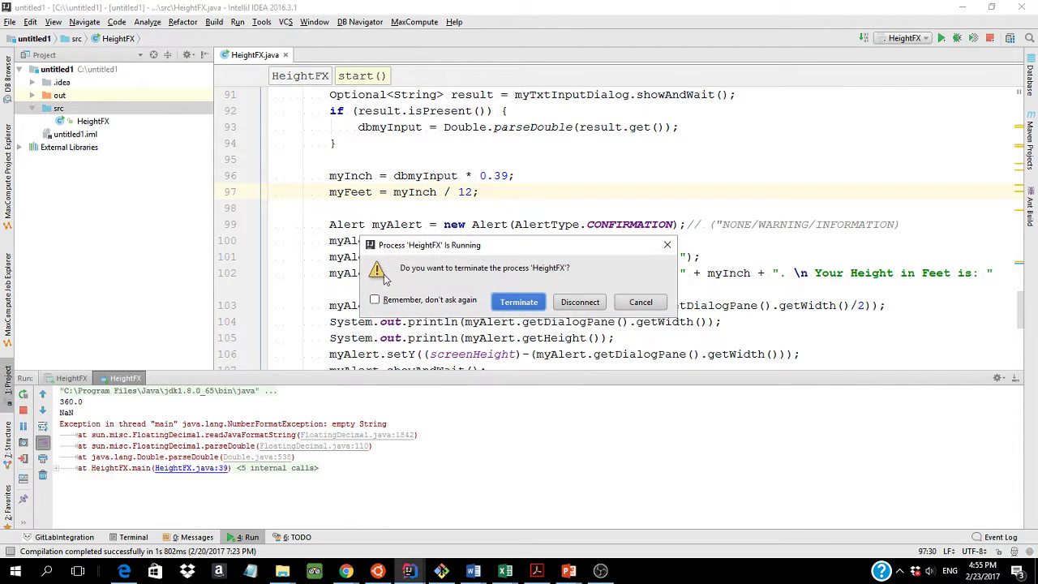
left_click(391, 299)
left_click(527, 301)
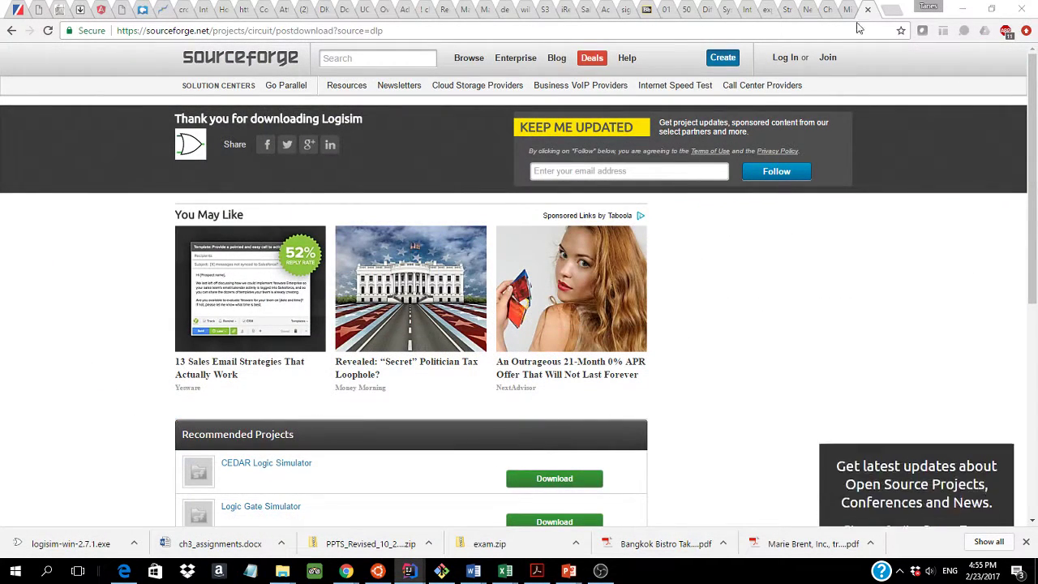
Close the SourceForge tab in Chrome, and close the AssignmentDistribution project window in IntelliJ IDEA.
left_click(867, 9)
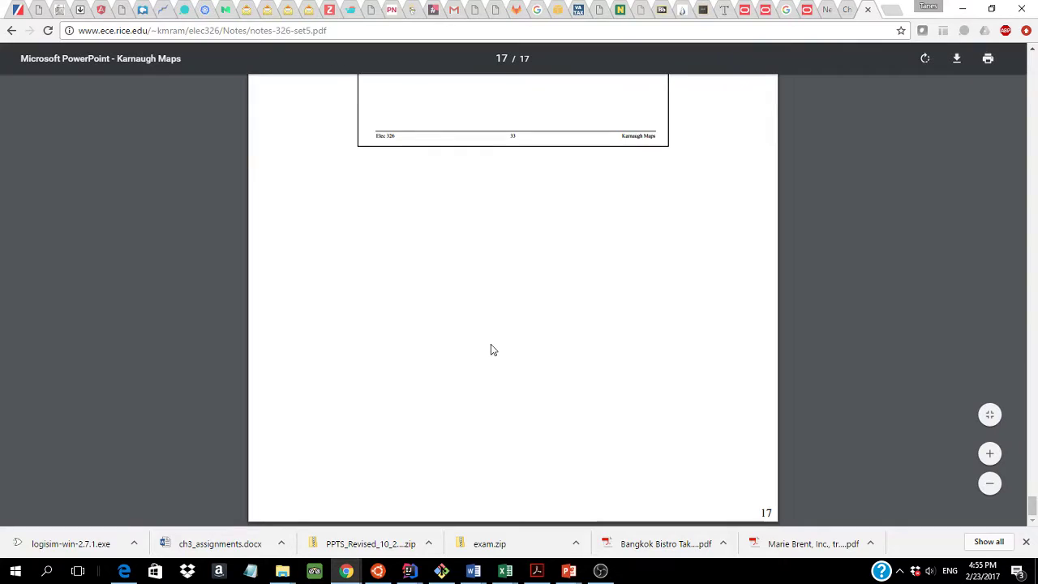
key("alt+Tab")
key("alt+Tab")
key("alt+Tab")
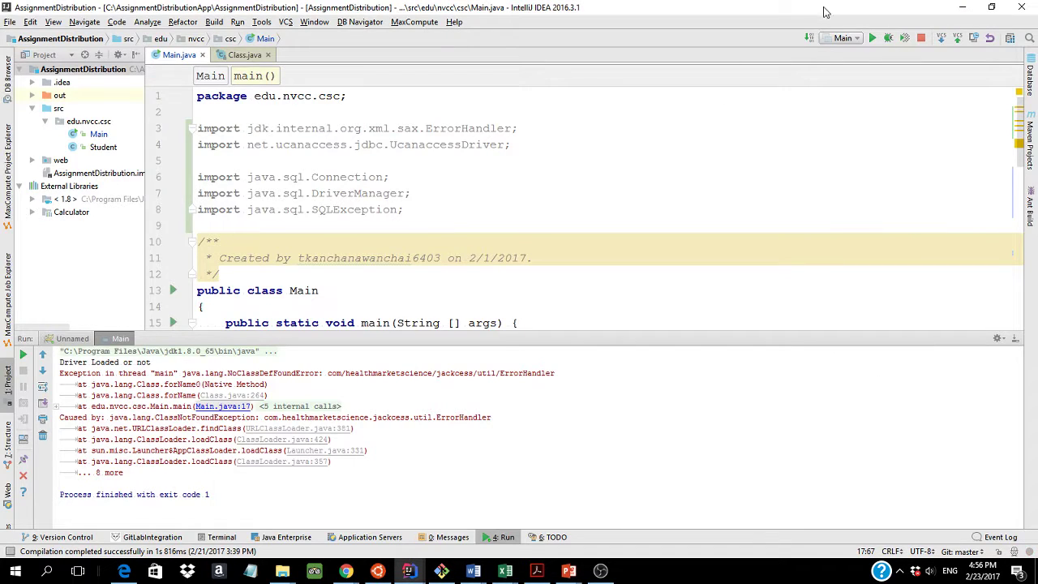
left_click(1019, 6)
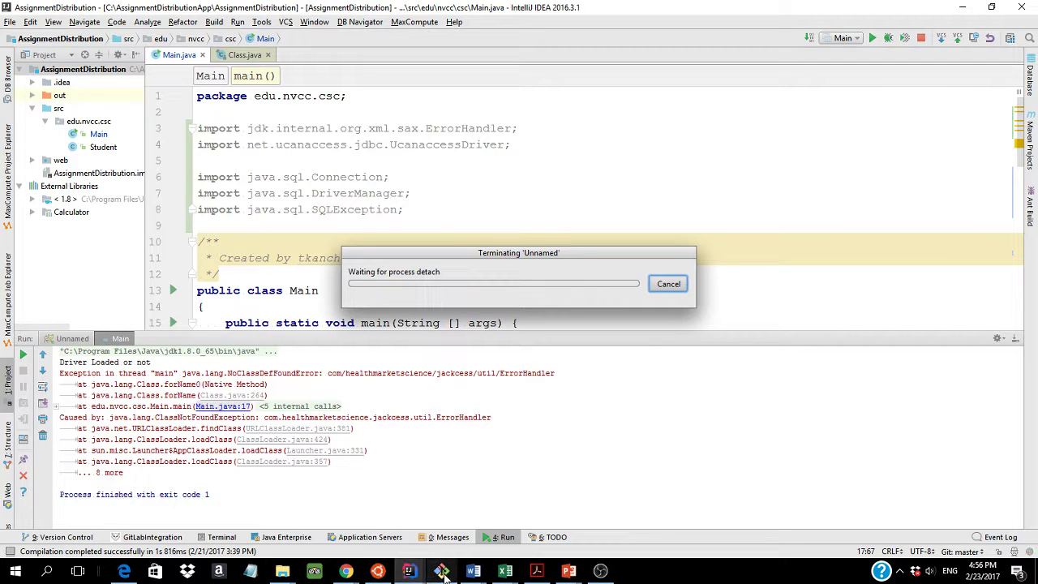
Switch back to the Chrome window with the Karnaugh Maps PDF and try again to launch logisim-win-2.7.1.exe.
mouse_move(452, 576)
mouse_move(562, 573)
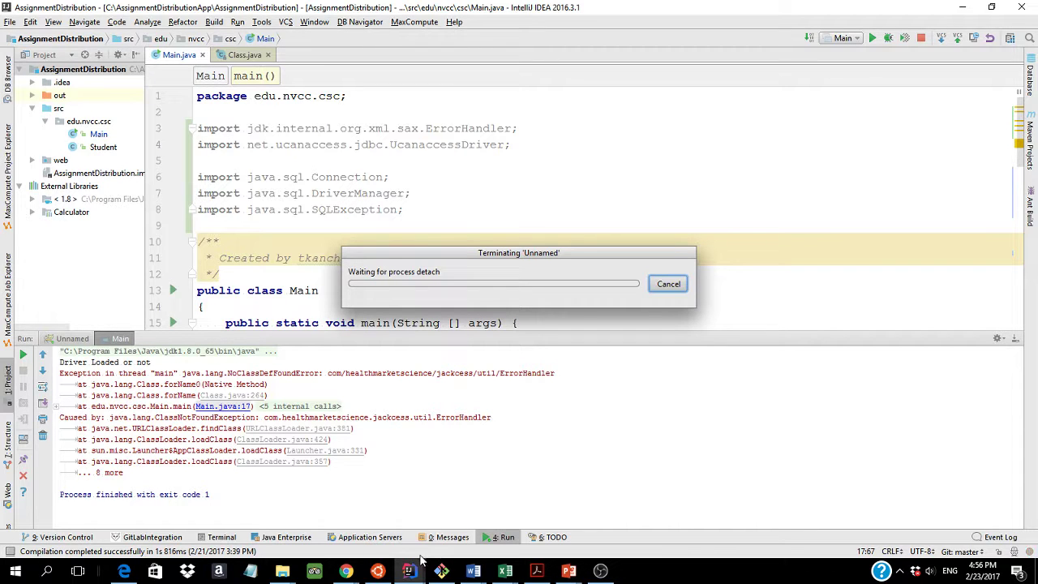
mouse_move(346, 570)
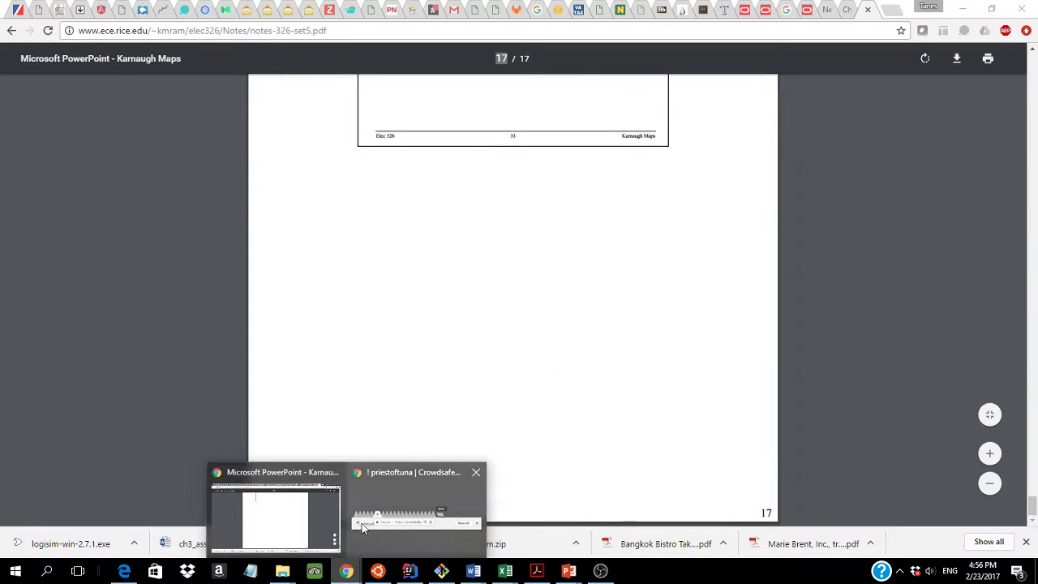
left_click(278, 528)
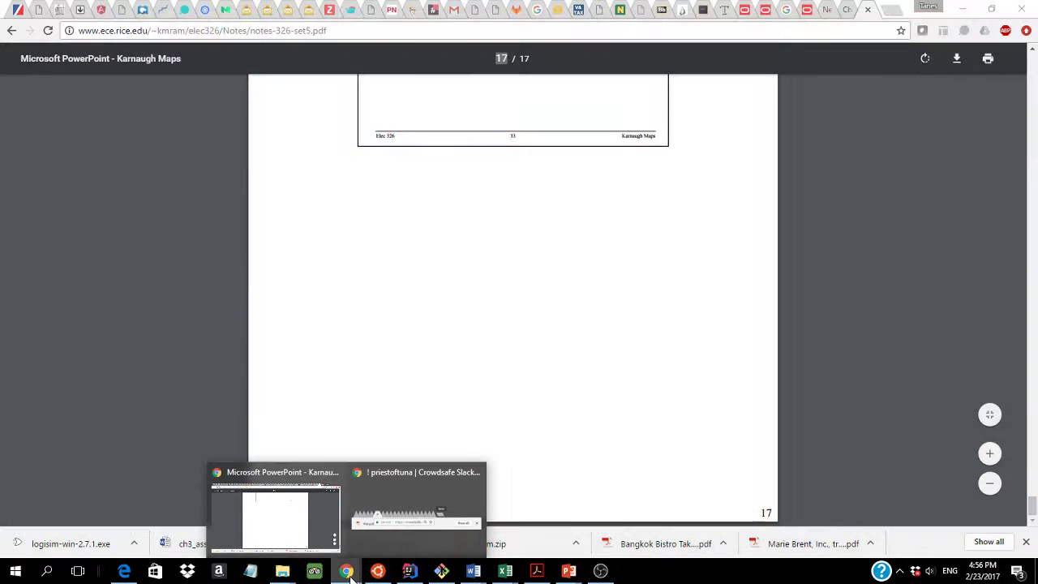
left_click(102, 547)
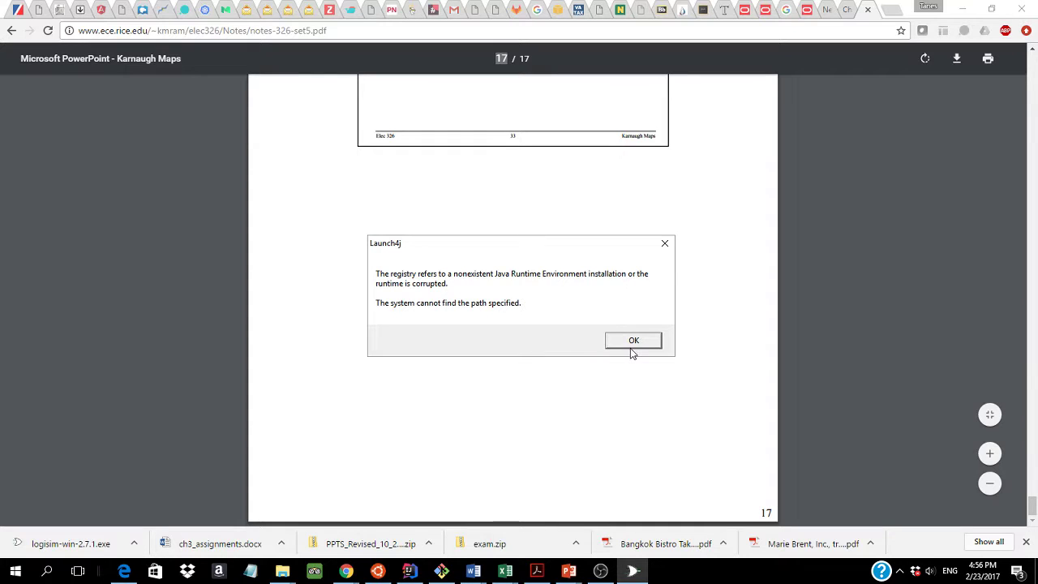
left_click(629, 348)
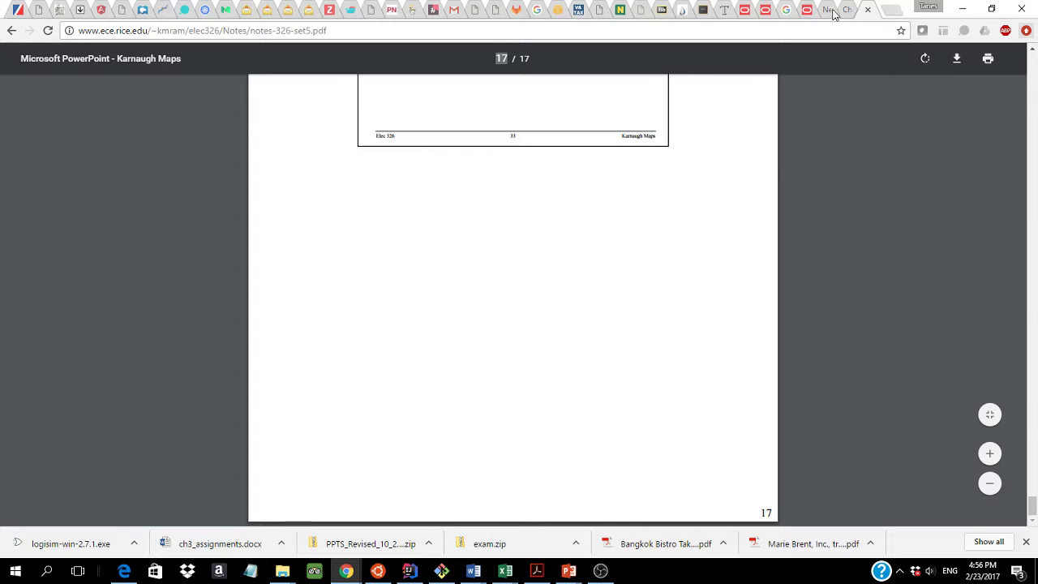
Search Google for "logisim evolution download" in a new browser tab.
left_click(891, 10)
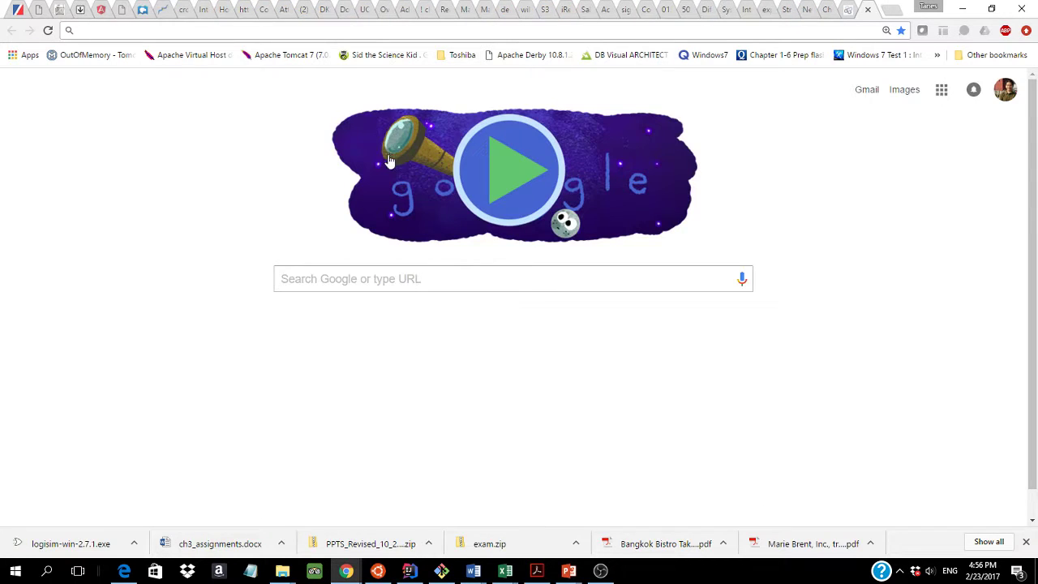
left_click(412, 287)
type("logism eve")
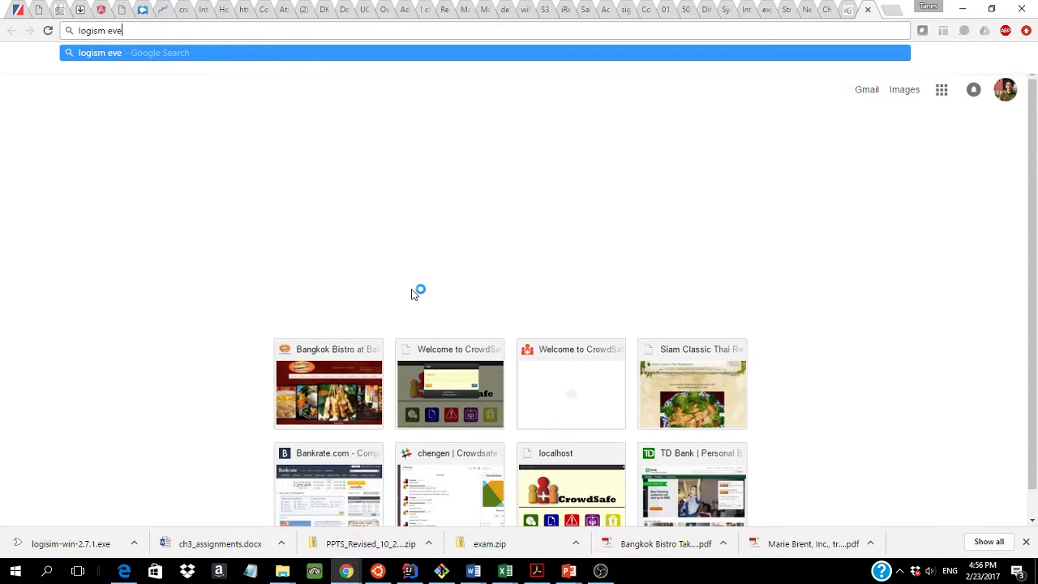
key("BackSpace")
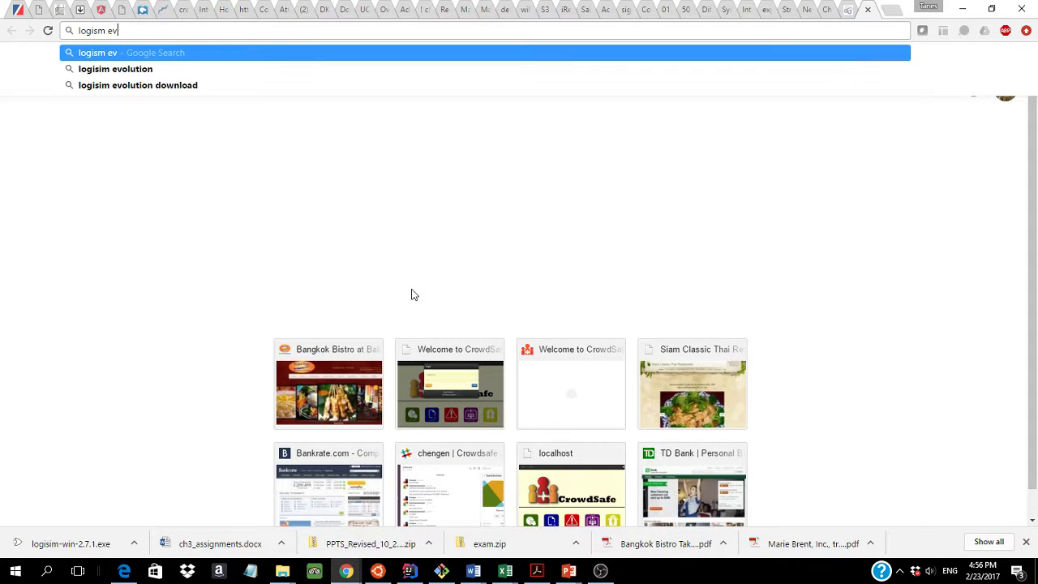
key("Down")
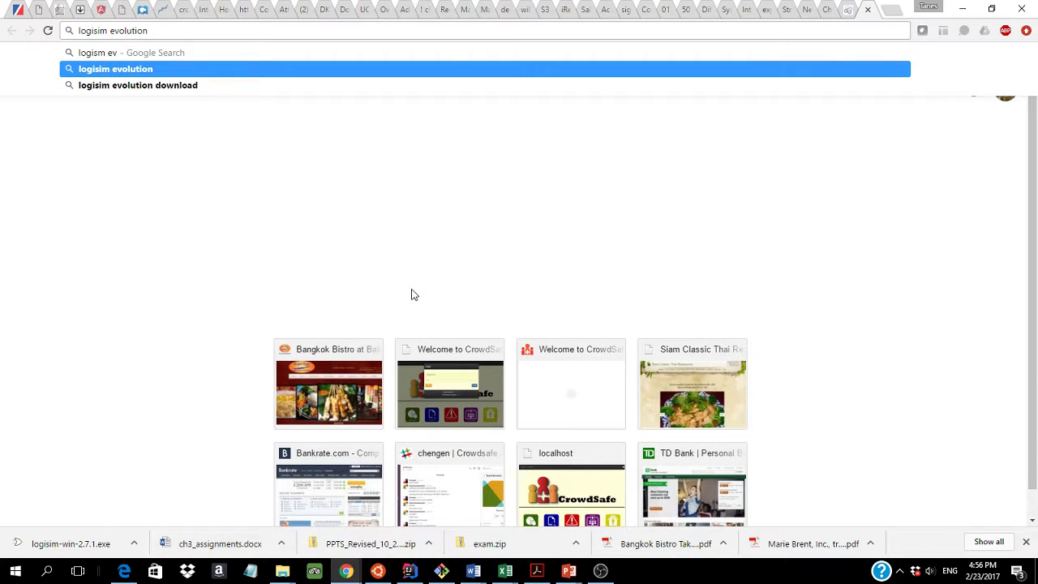
key("Down")
key("Return")
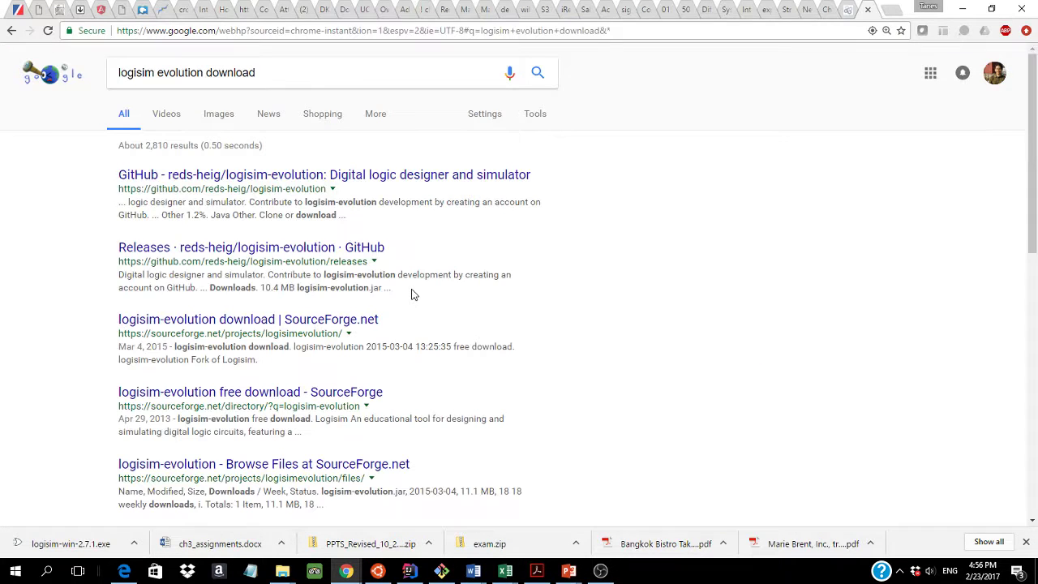
Open the logisim-evolution project on SourceForge and download logisim-evolution.jar into the csc205 folder on the Desktop.
left_click(261, 322)
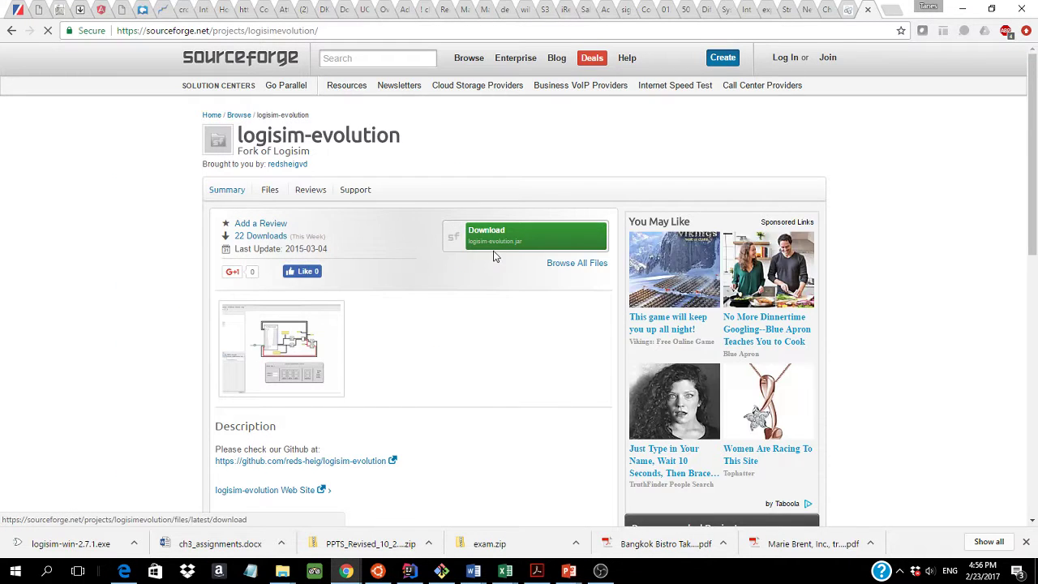
left_click(495, 251)
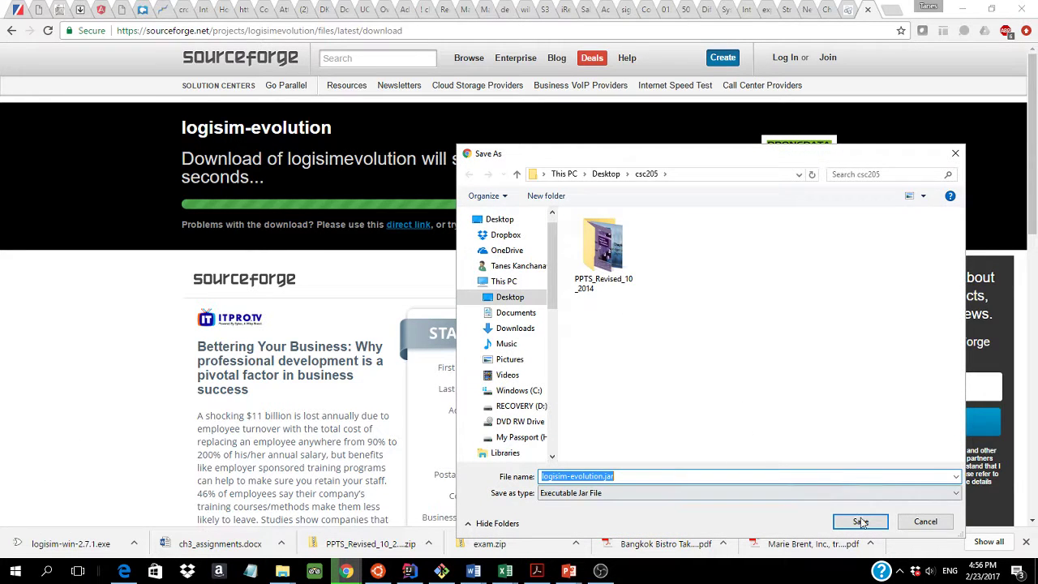
left_click(860, 521)
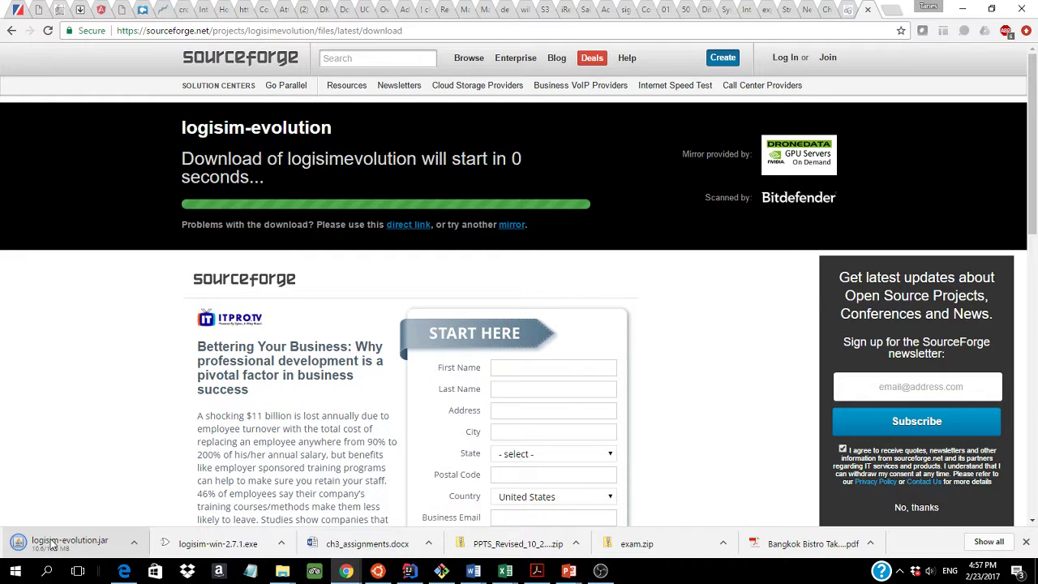
Switch to the q3_digital logic workbook in Excel and select cell L3 below the function for outputs a and c.
mouse_move(508, 572)
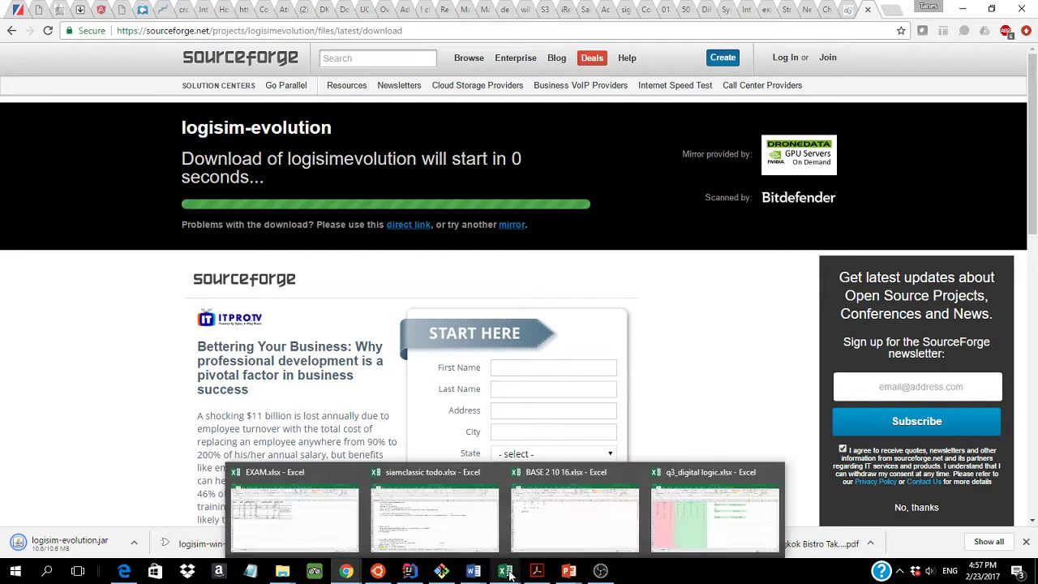
left_click(698, 517)
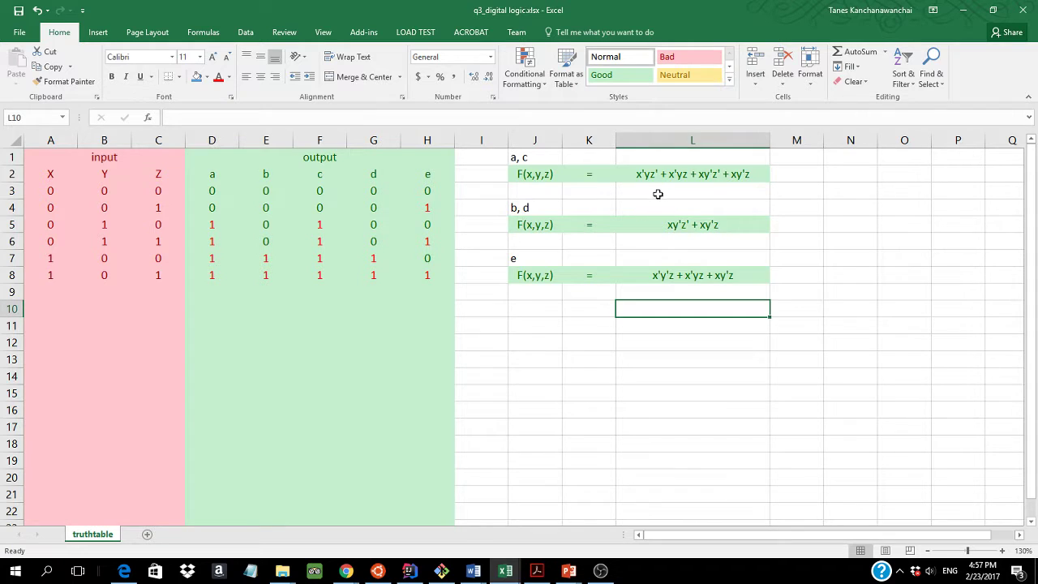
left_click(658, 192)
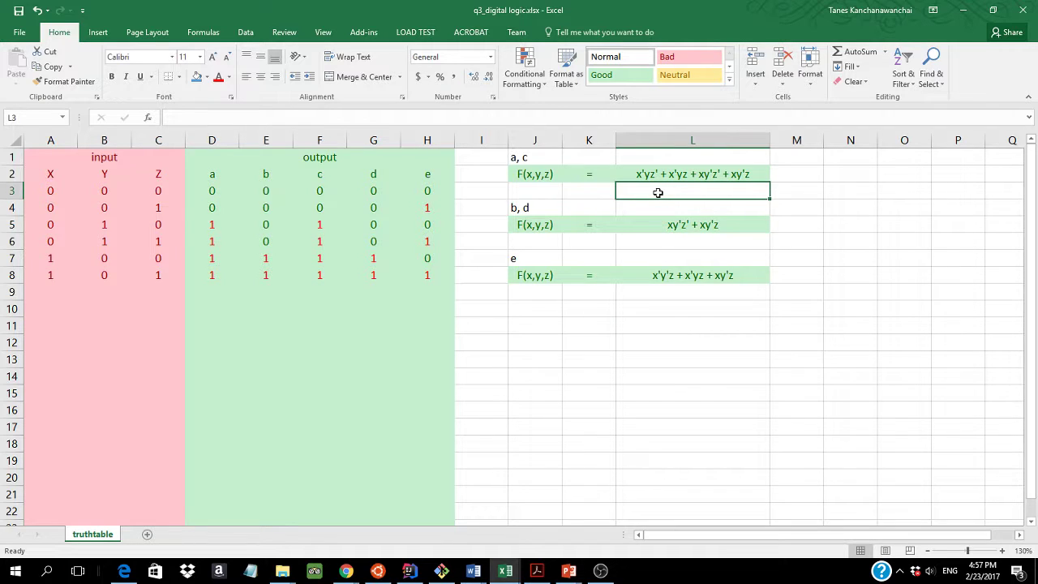
Enter an equals sign in K3 beneath the a, c function and centre the contents of column K.
key("Left")
type("=")
key("Tab")
left_click(588, 140)
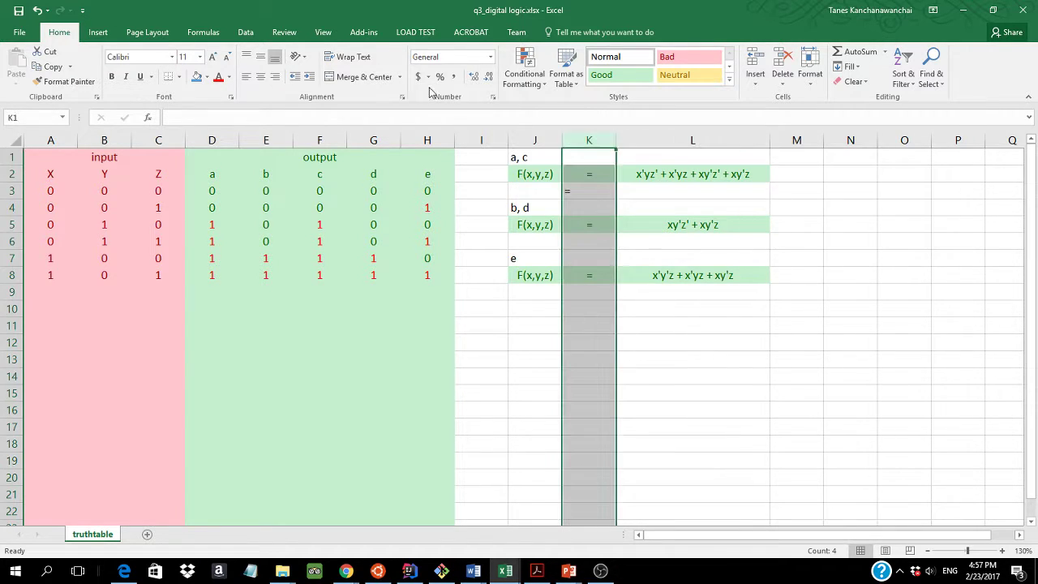
left_click(260, 76)
Enter the simplified a, c function x'y+xy' in cell L3 and centre it.
left_click(668, 195)
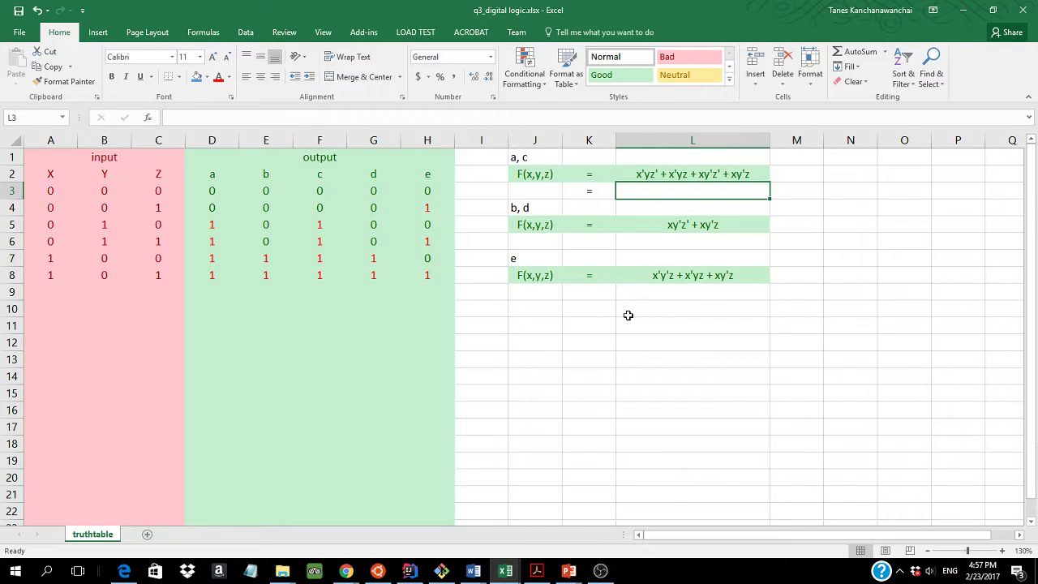
type("x'yz' + x'yz + xy'z' + xy'z")
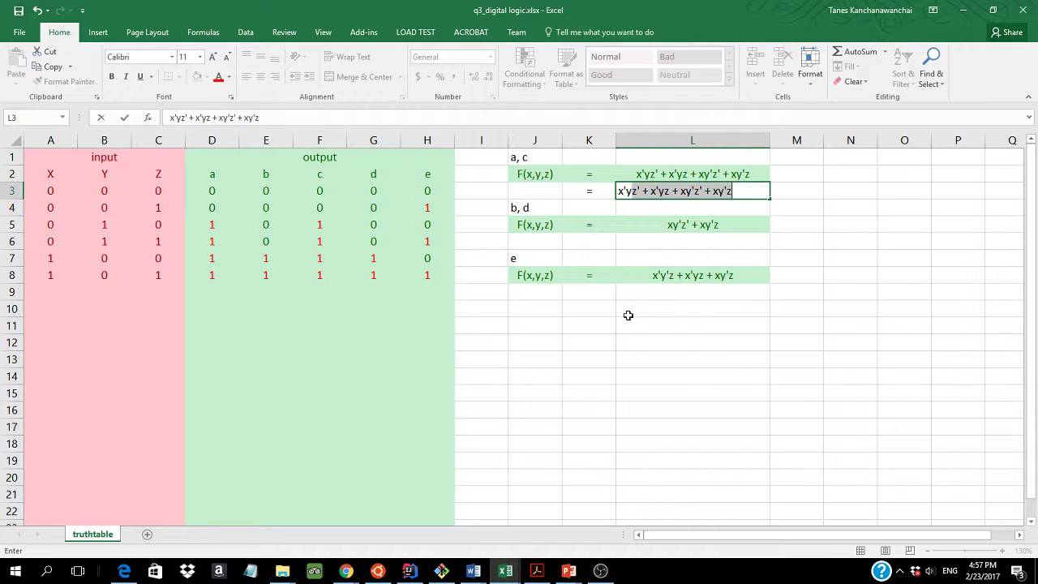
type("+xy'")
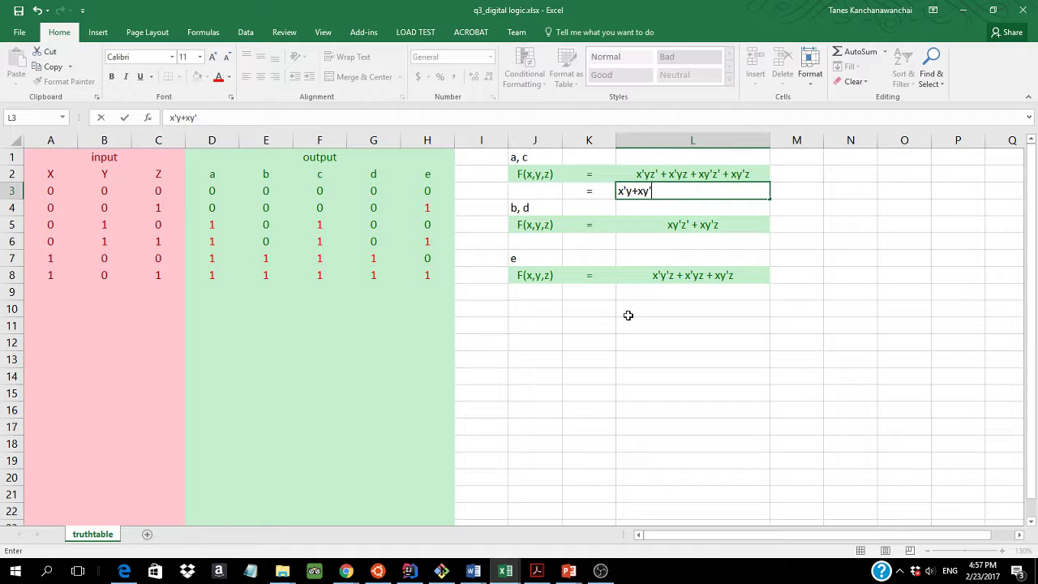
key("Return")
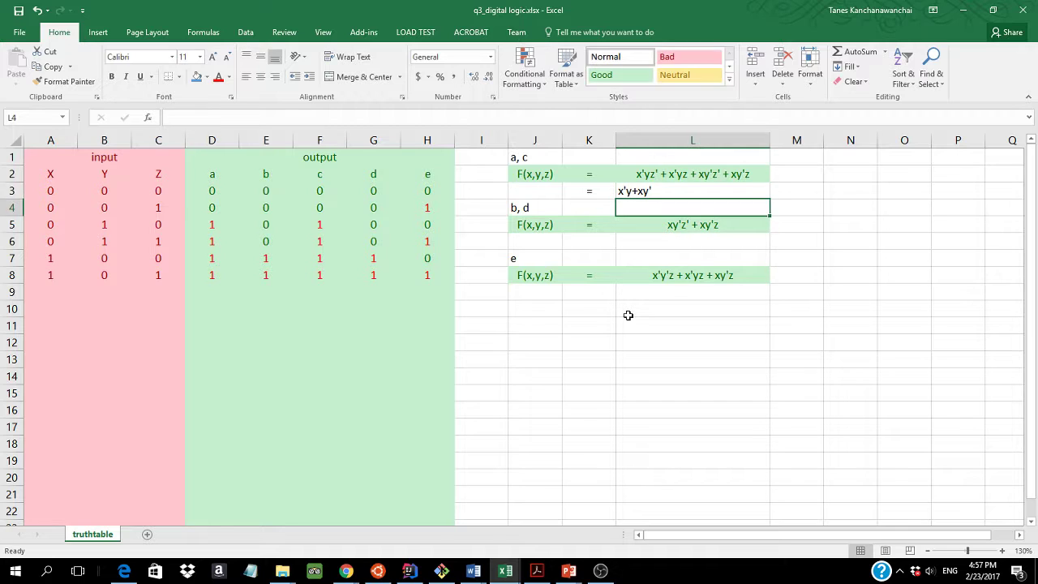
key("Up")
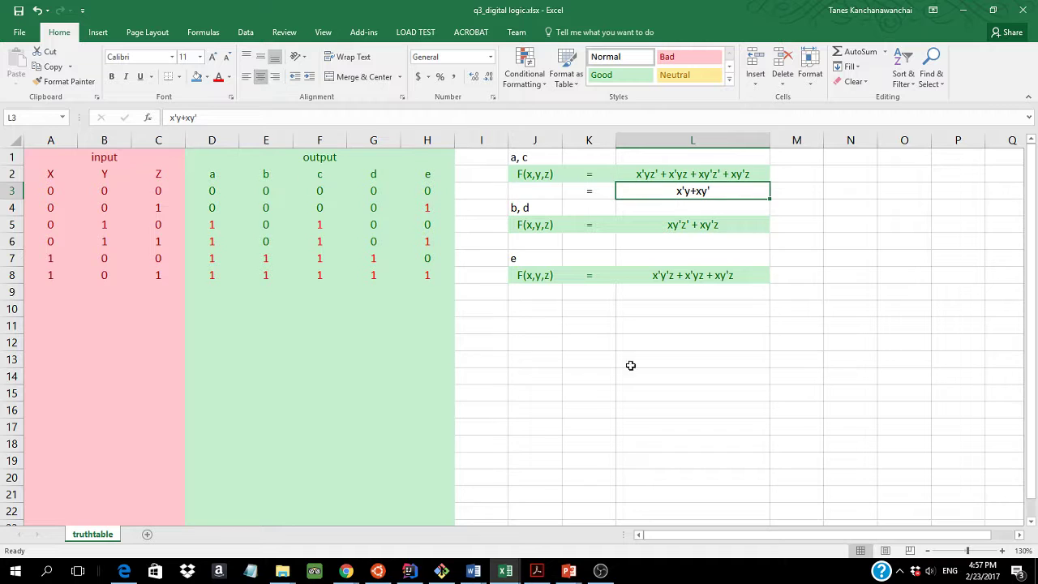
left_click(655, 357)
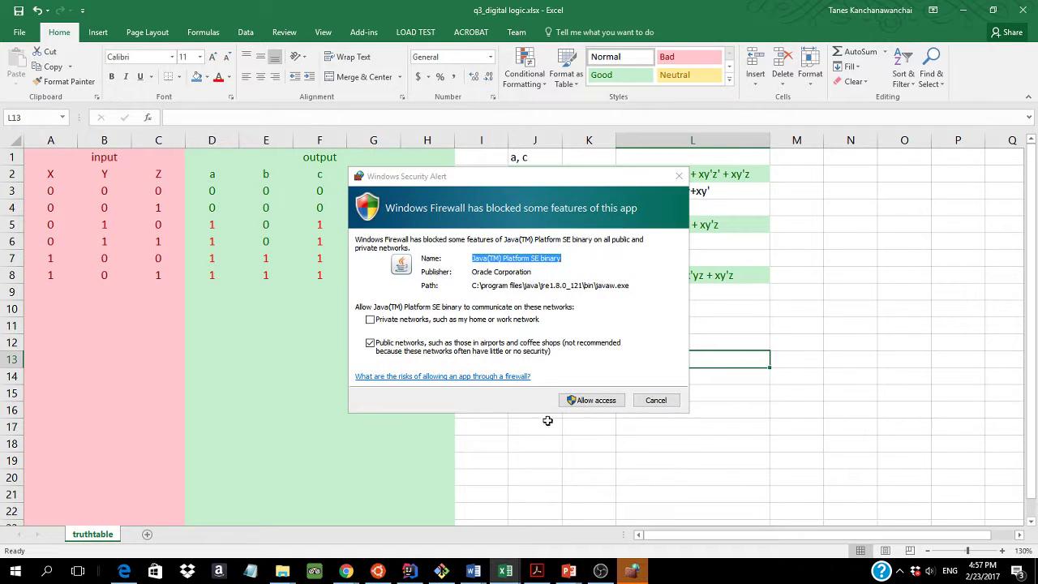
Allow Java(TM) Platform SE binary through the firewall and bring up Logisim-evolution, widened and placed below the simplified a, c function.
left_click(593, 398)
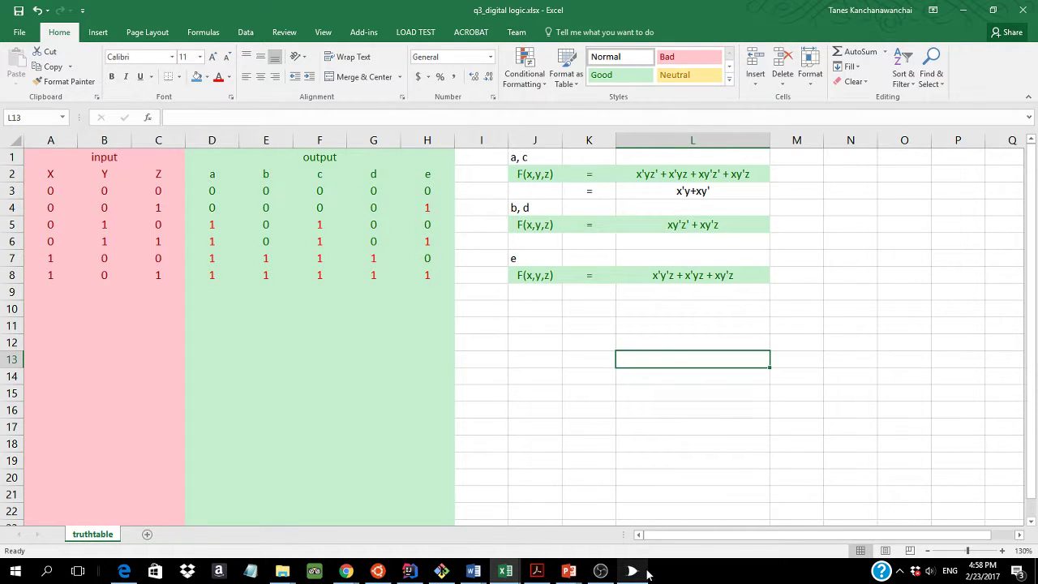
left_click(636, 571)
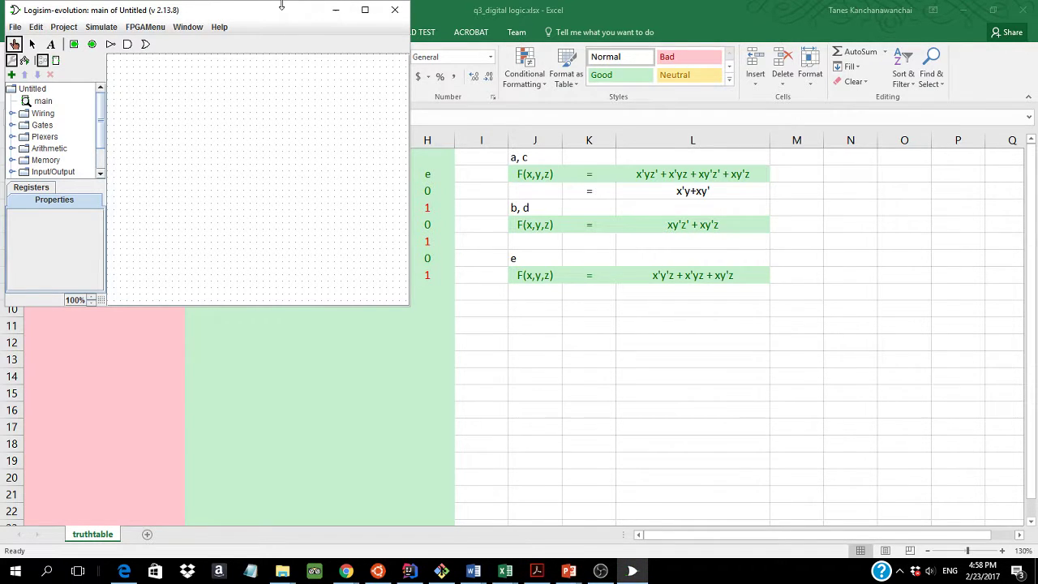
left_click_drag(277, 20, 631, 242)
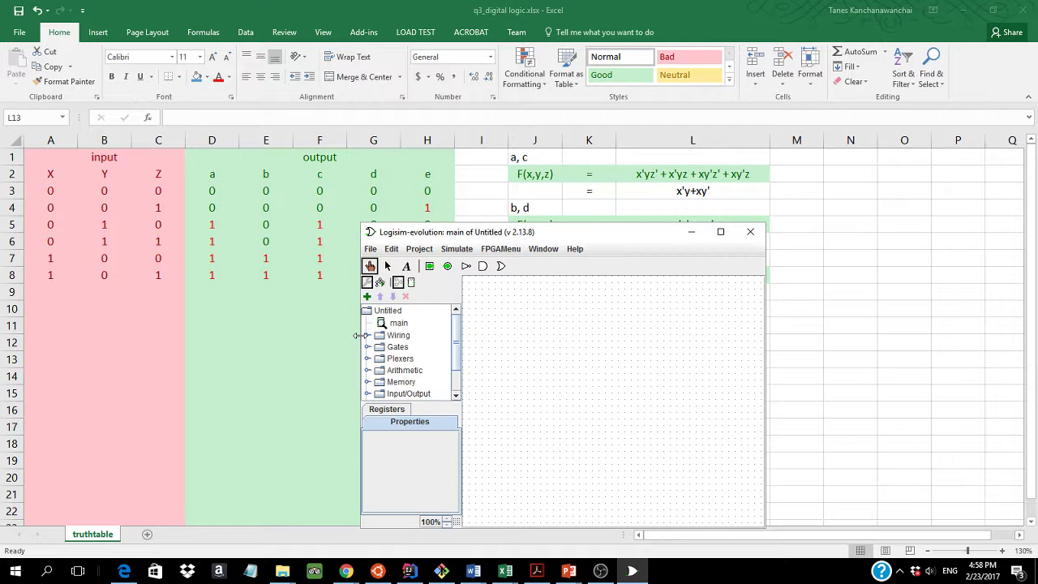
left_click_drag(355, 335, 53, 375)
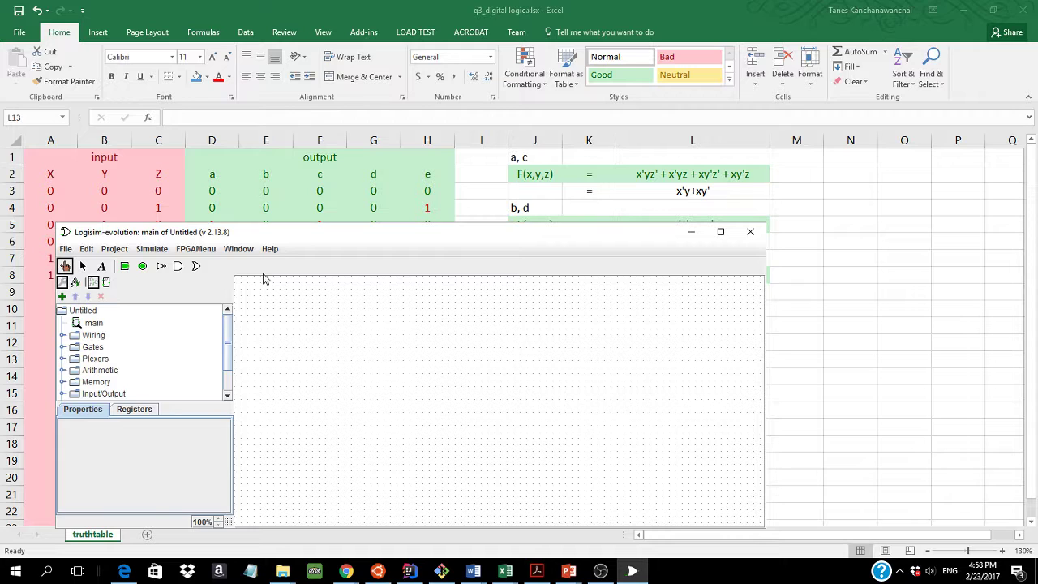
Place a two-input OR gate in the main circuit and shift the Logisim-evolution window sideways over the worksheet.
left_click(197, 266)
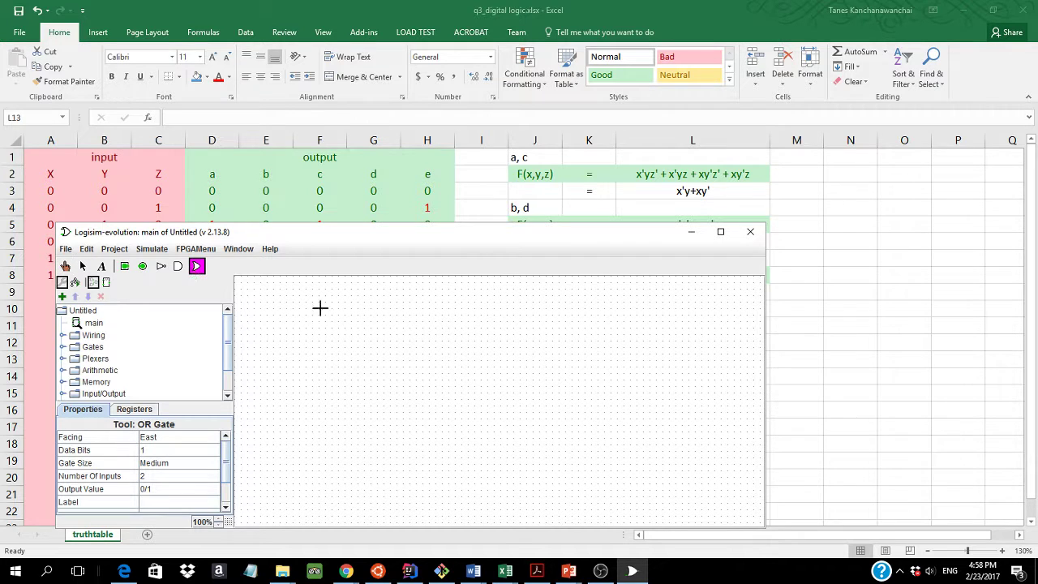
left_click(474, 353)
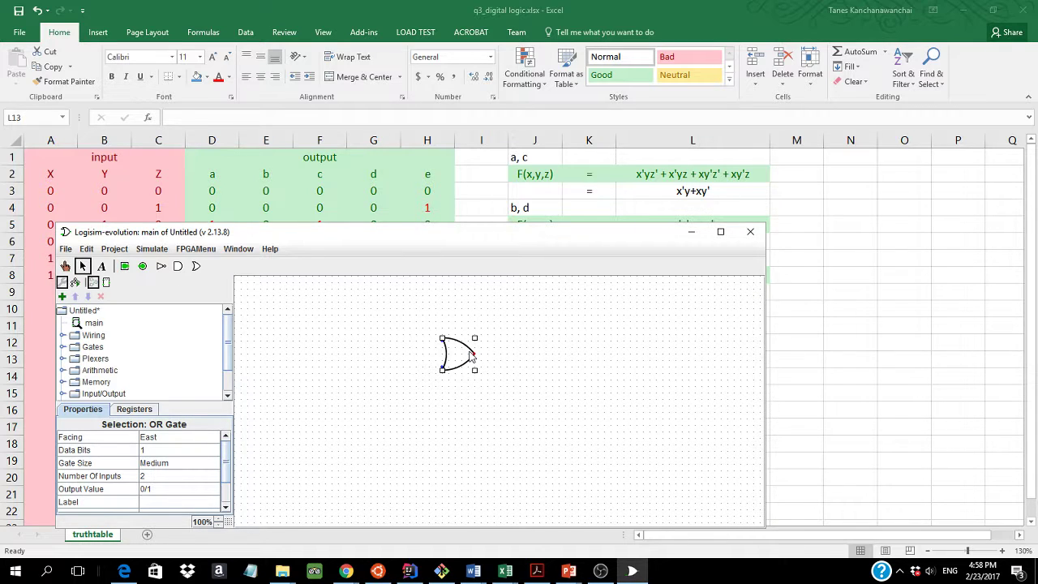
left_click_drag(473, 354, 517, 386)
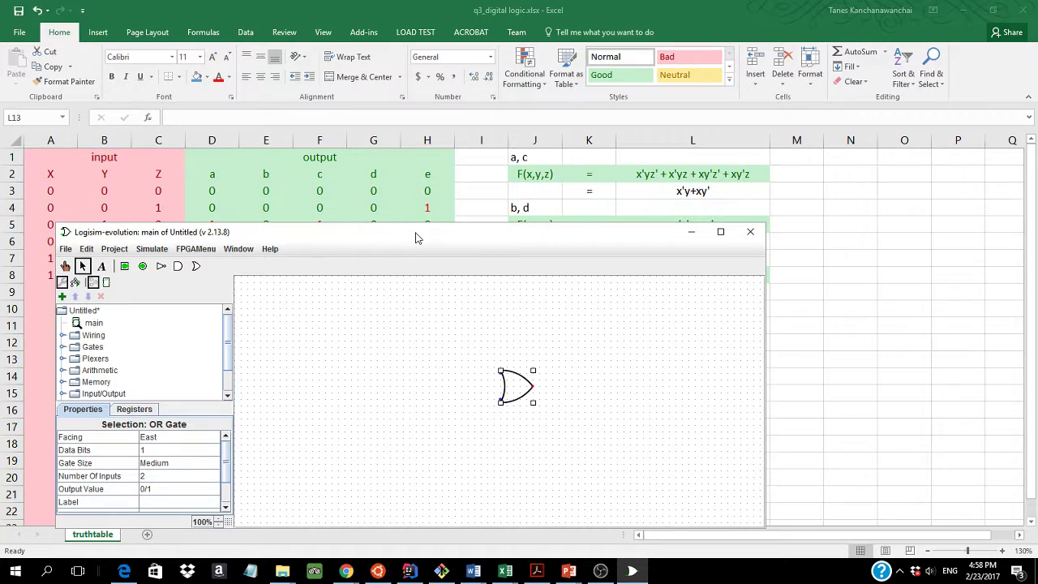
left_click_drag(416, 237, 578, 231)
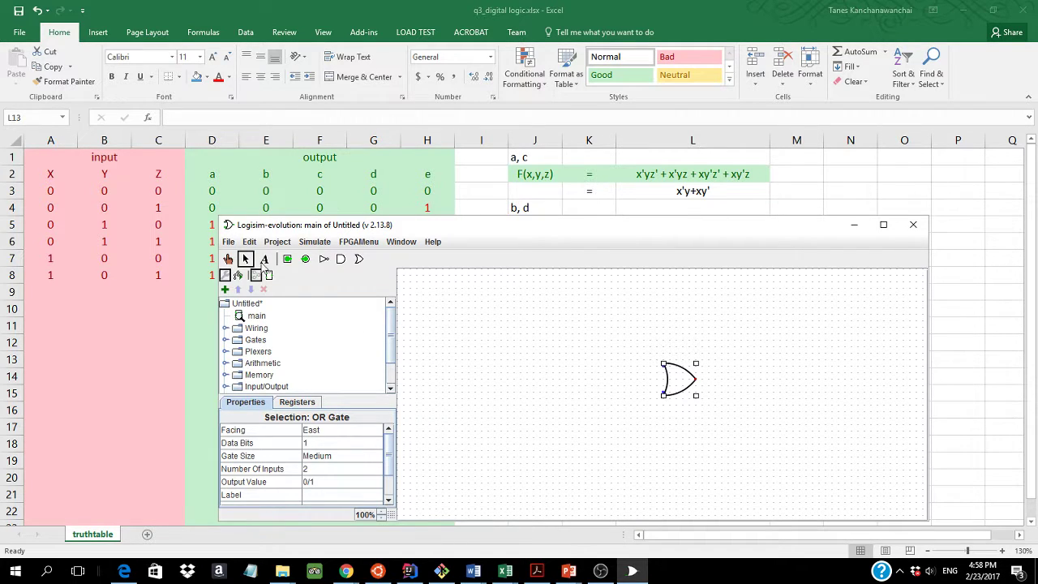
Place three input pins in a vertical column to the left of the OR gate.
left_click(287, 259)
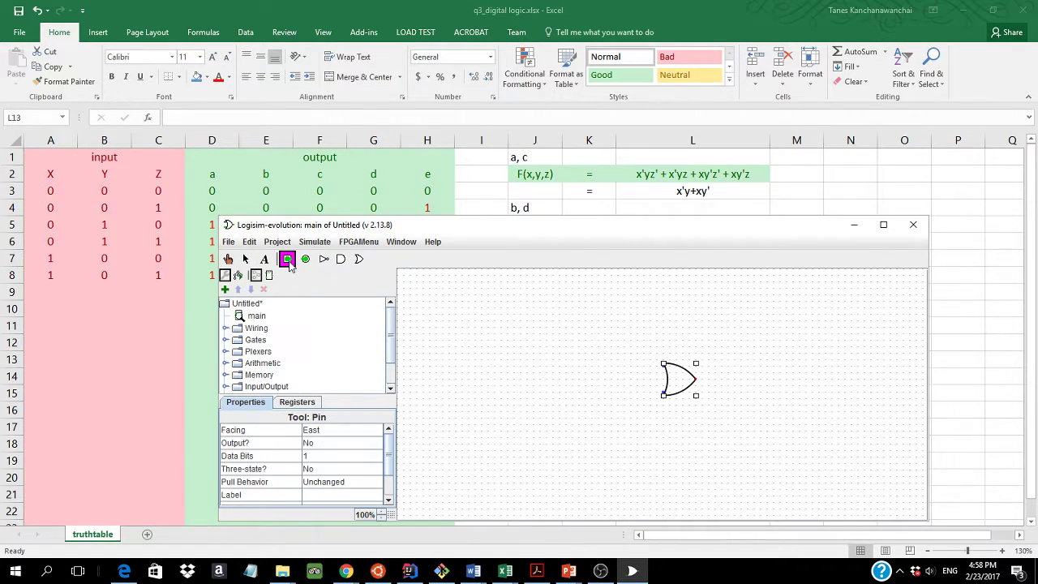
left_click(483, 361)
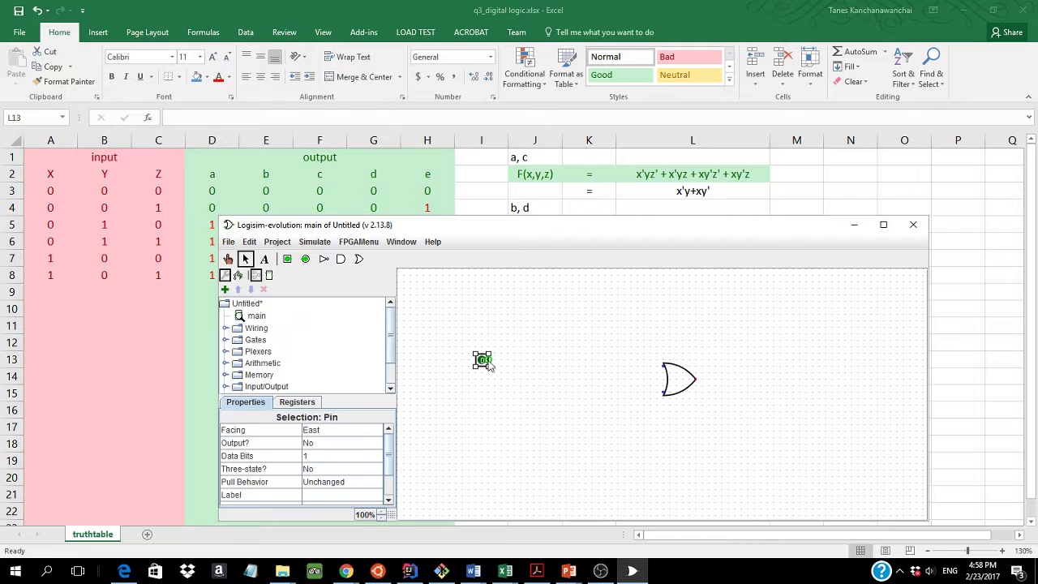
left_click(287, 260)
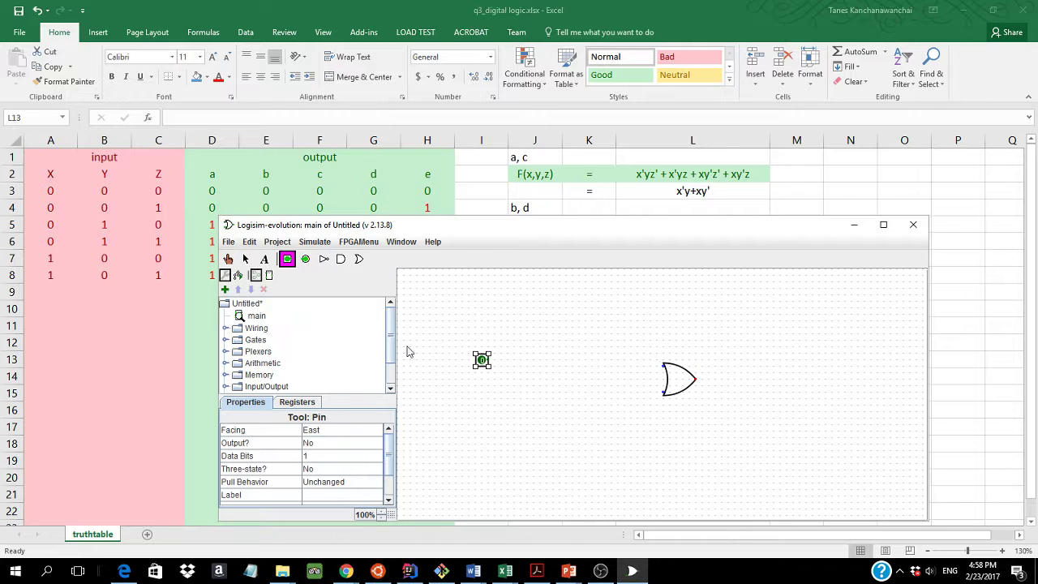
left_click(483, 392)
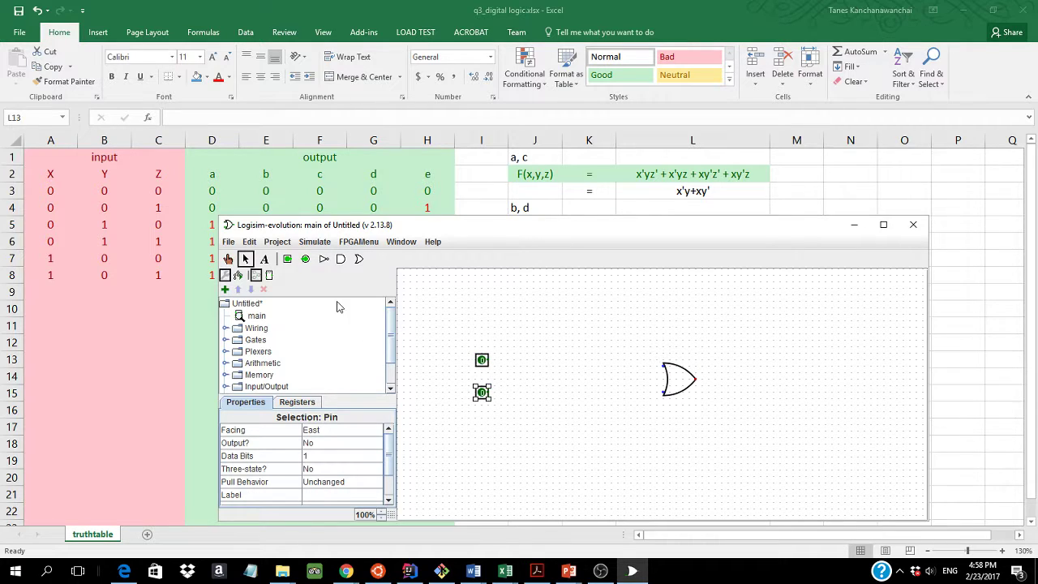
left_click(288, 259)
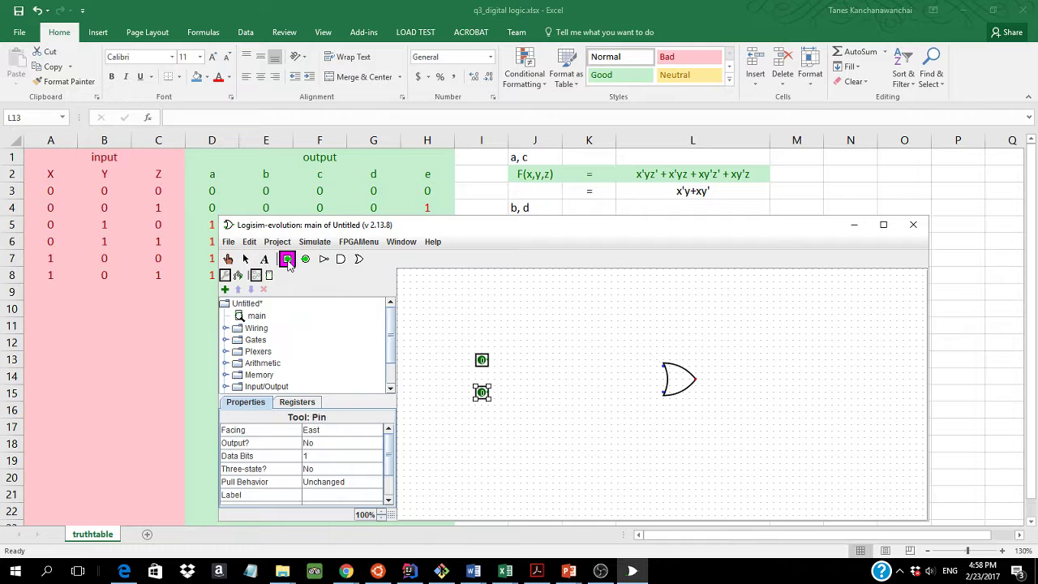
left_click(482, 424)
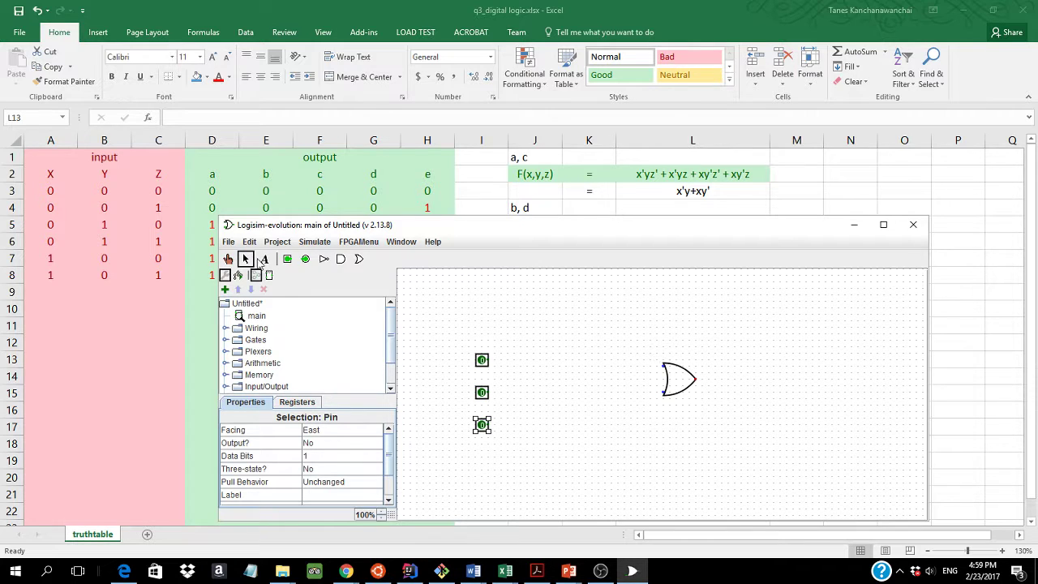
Add the text labels x, y and z beside the three input pins, from top to bottom.
left_click(264, 260)
left_click(448, 357)
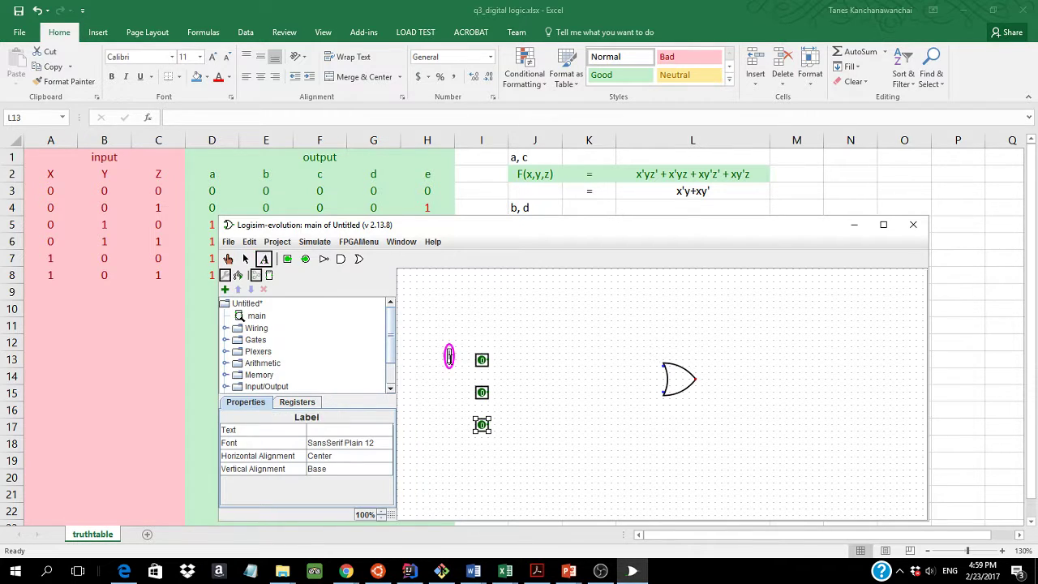
type("x")
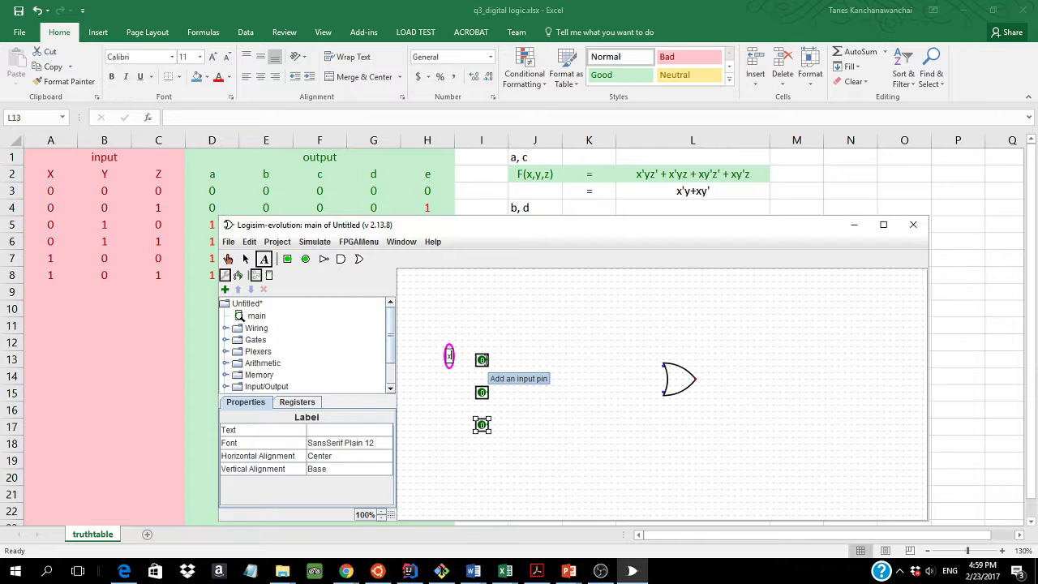
left_click(448, 389)
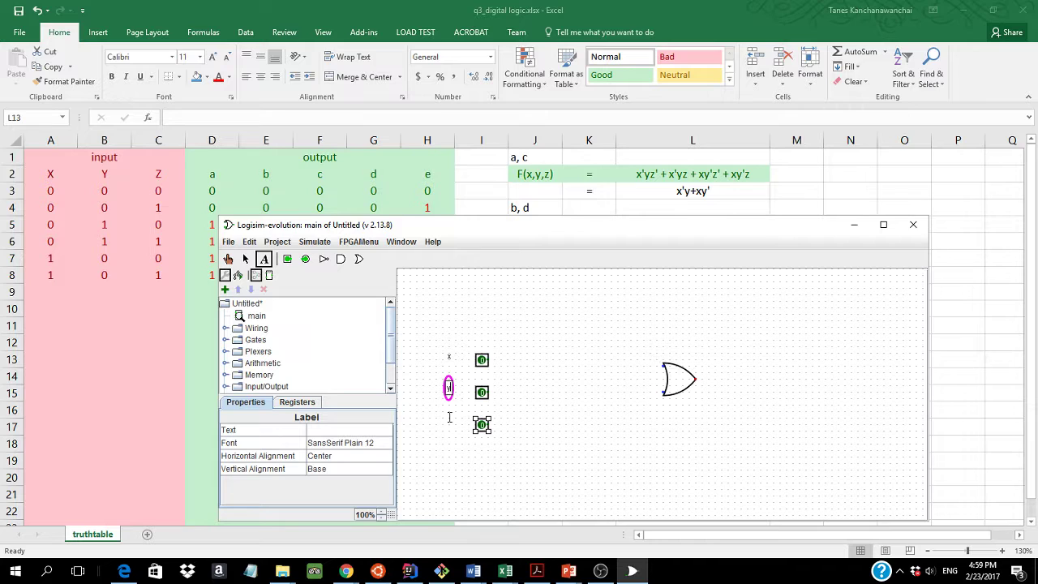
left_click(449, 423)
left_click(506, 407)
left_click(448, 421)
Place two two-input AND gates, one above the other, between the input pins and the OR gate.
left_click(341, 258)
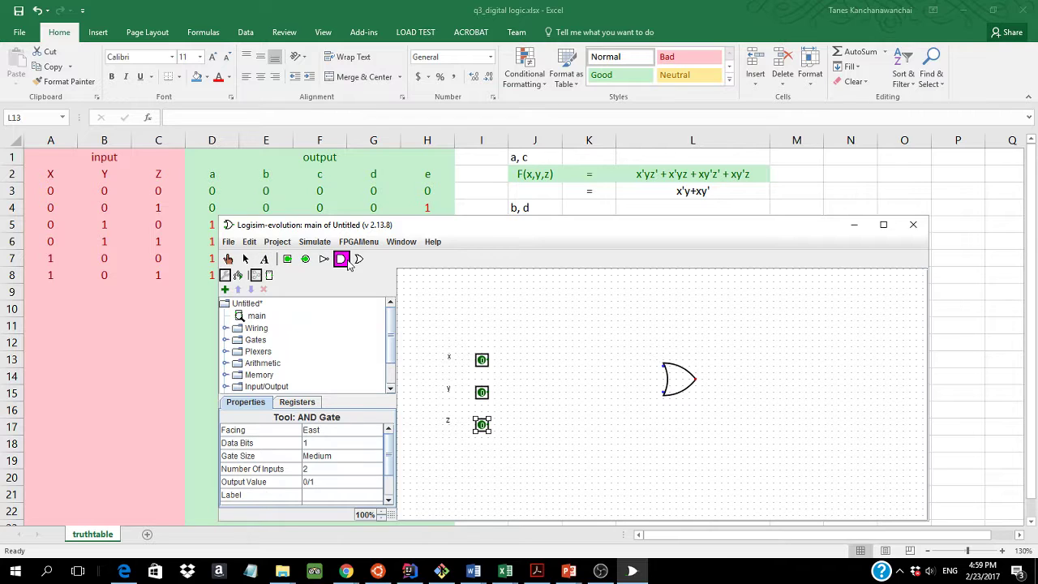
left_click(604, 359)
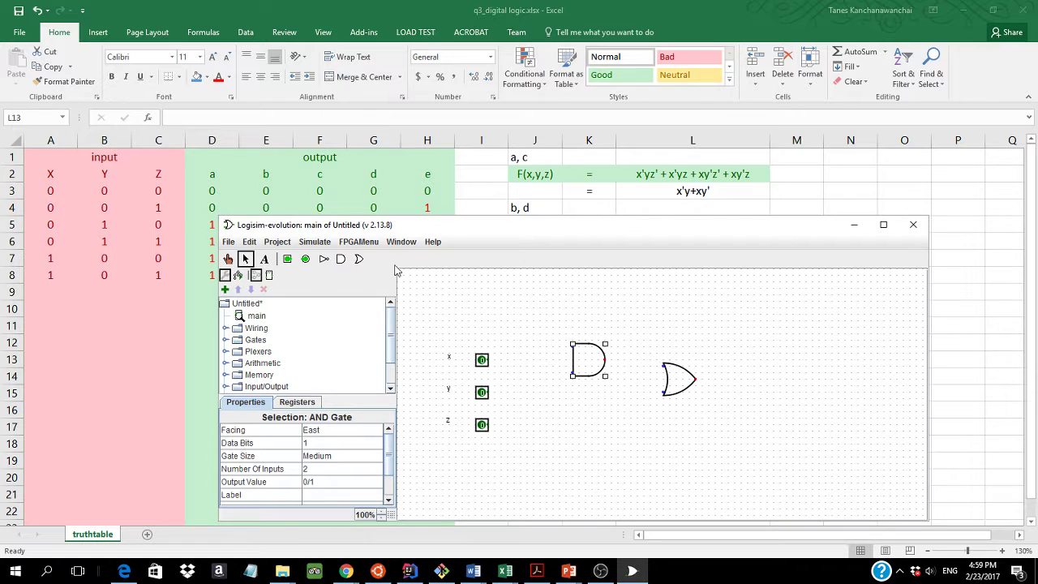
left_click(340, 258)
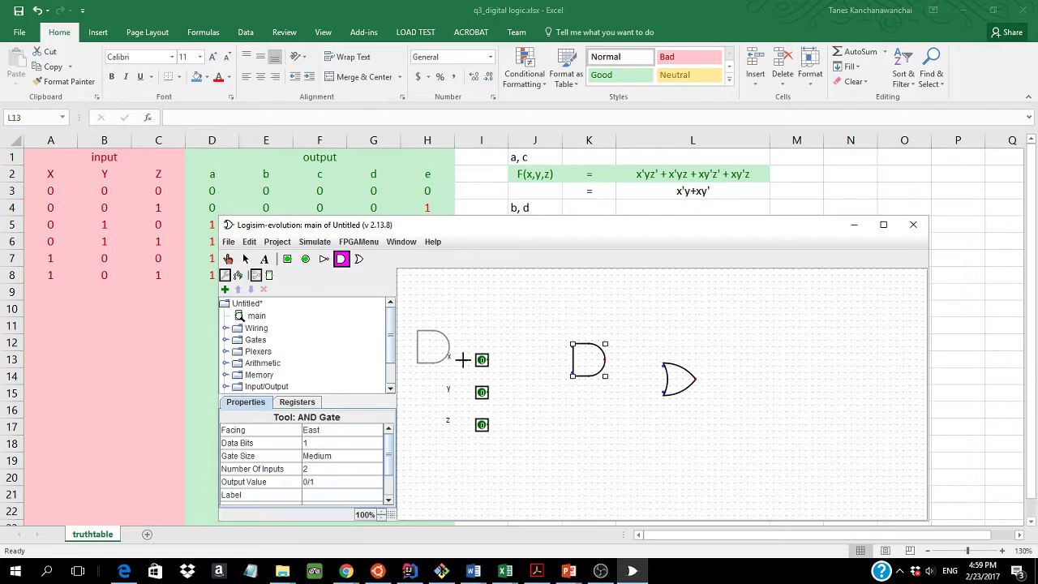
left_click(608, 425)
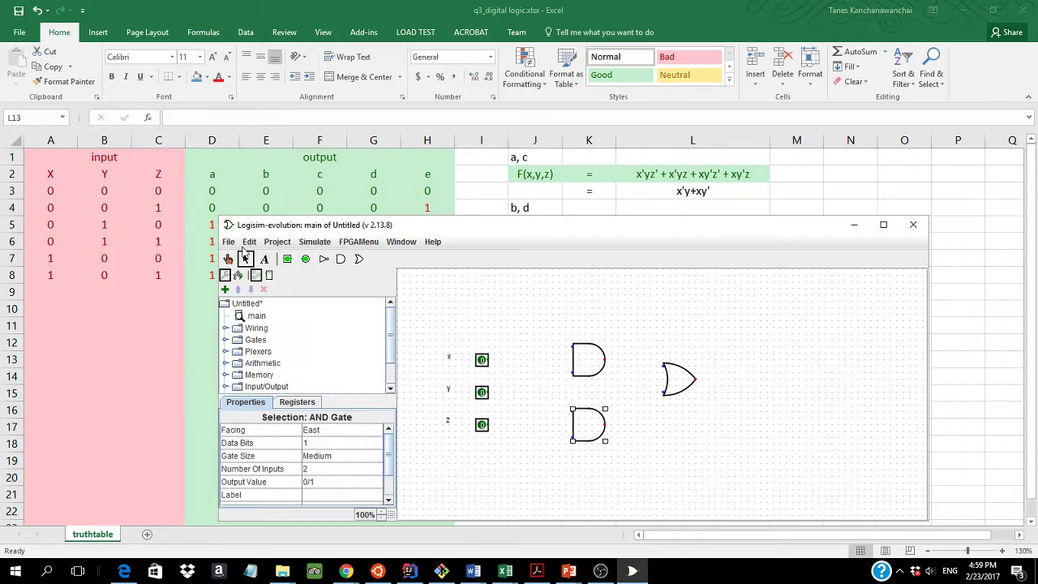
Place three NOT gates in a column, one slightly below and to the right of each input pin.
left_click(323, 259)
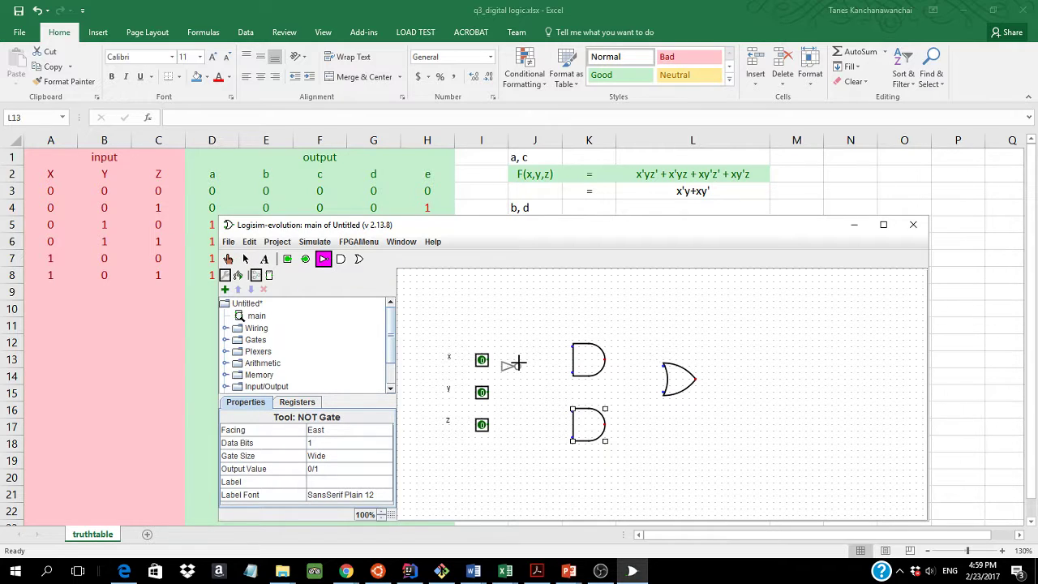
left_click(516, 373)
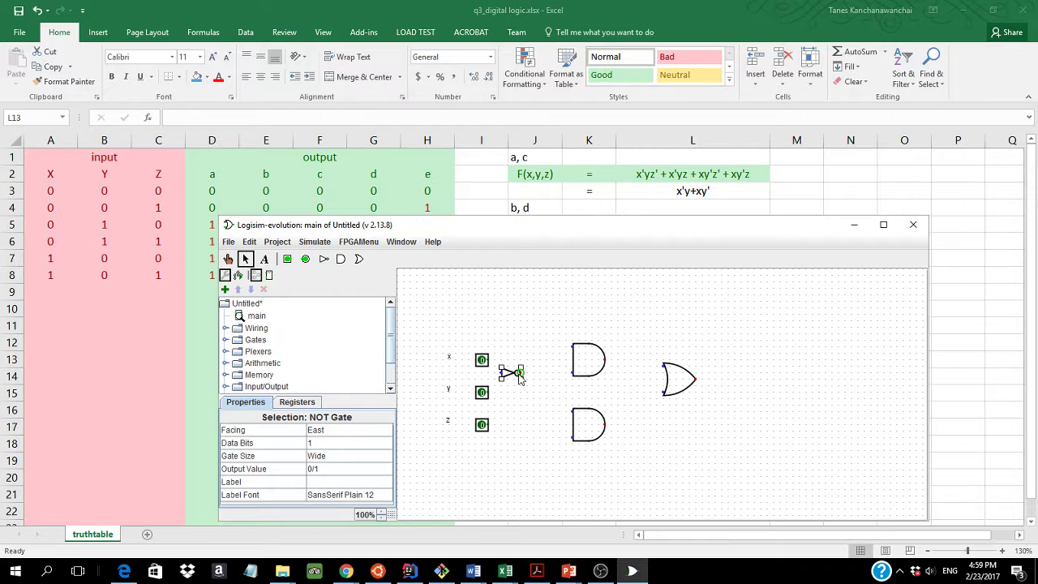
left_click(322, 259)
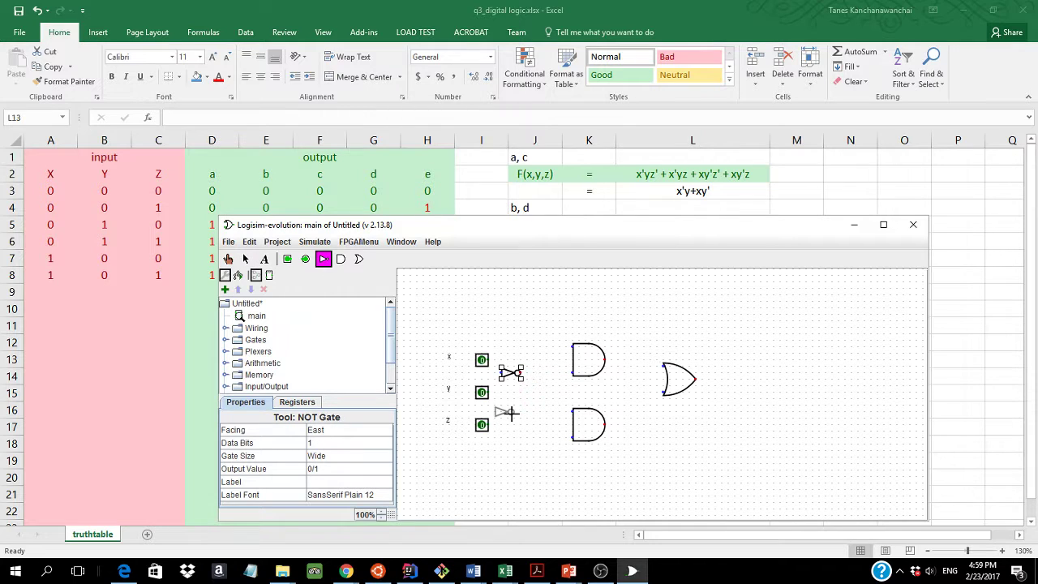
left_click(515, 411)
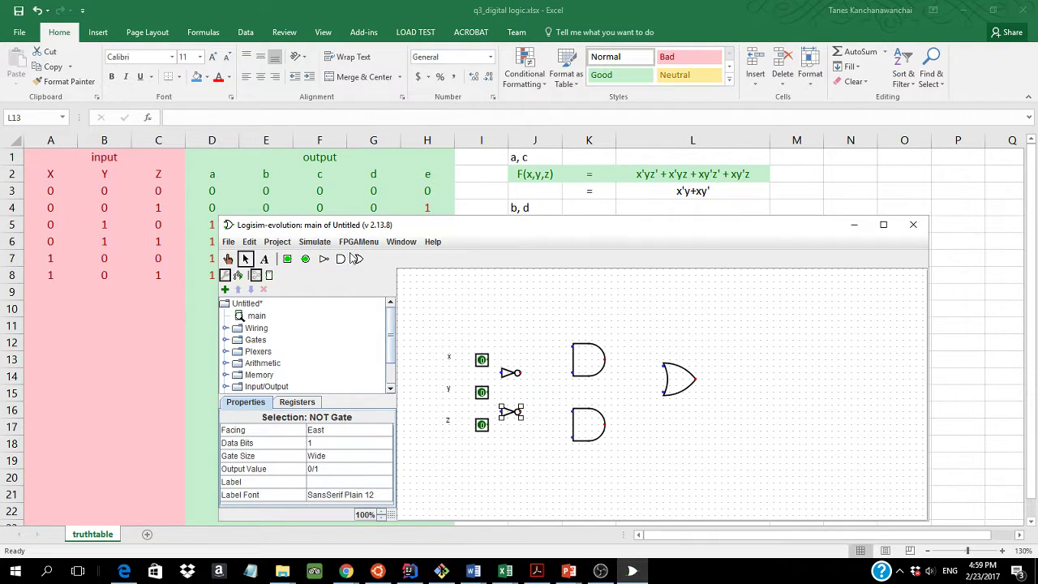
left_click(323, 259)
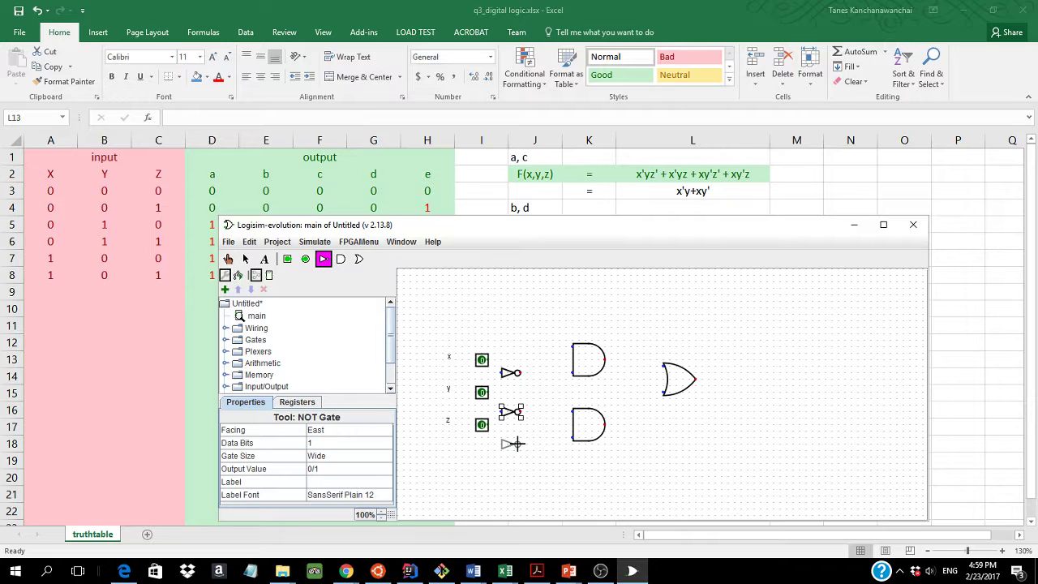
left_click(516, 443)
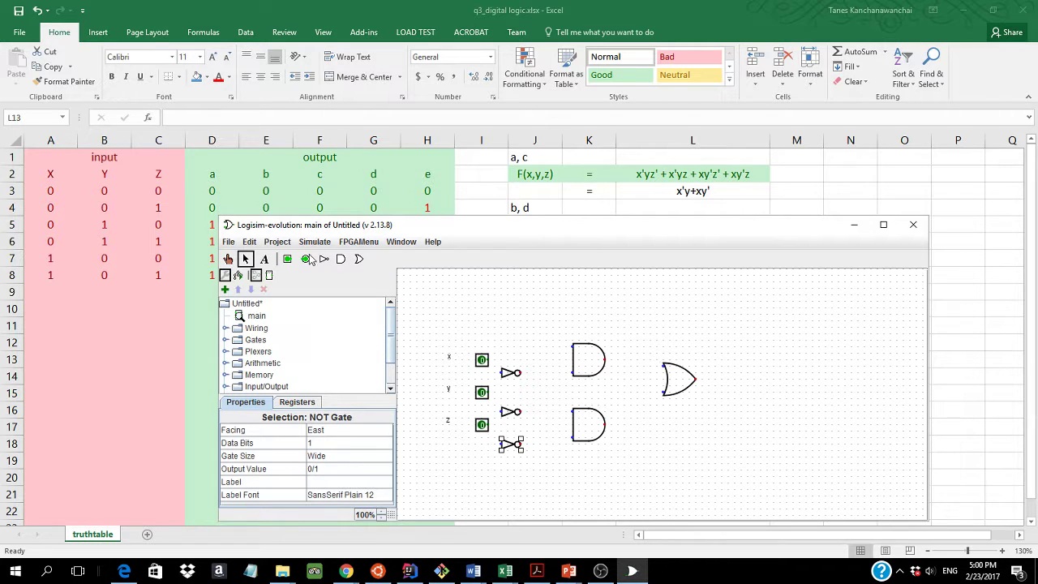
Wire input x through the upper NOT gate to the upper input of the upper AND gate.
left_click(228, 258)
left_click(246, 259)
mouse_move(489, 360)
left_mouse_down()
mouse_move(541, 366)
mouse_move(495, 366)
mouse_move(500, 374)
left_mouse_up()
left_click_drag(520, 374, 572, 354)
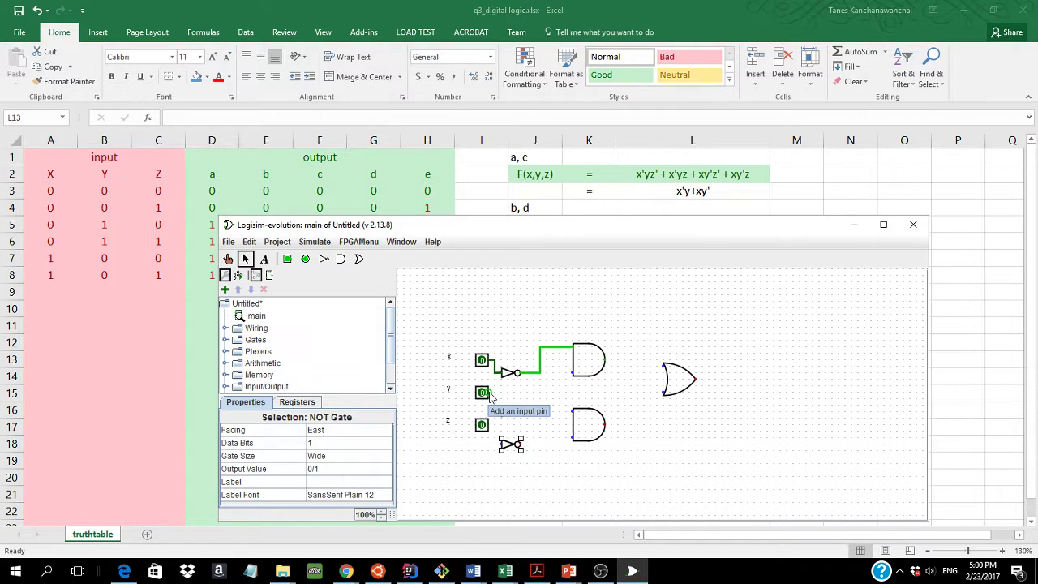
Wire input y to the lower input of the upper AND gate, and input x to the upper input of the lower AND gate.
left_click_drag(488, 394, 572, 373)
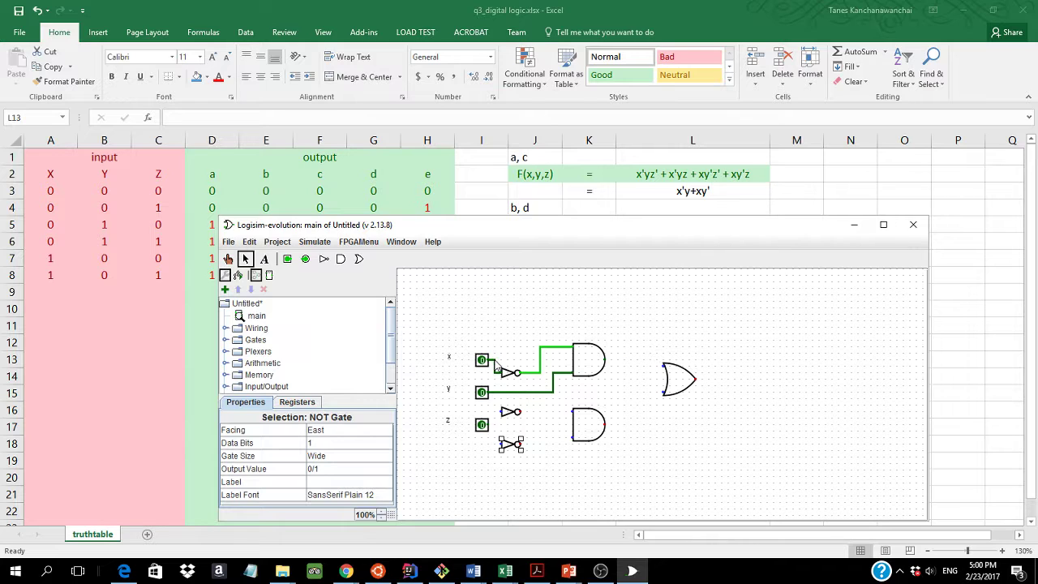
left_click_drag(495, 363, 510, 365)
left_click_drag(533, 362, 572, 413)
Wire input y through the middle NOT gate to the lower input of the lower AND gate.
left_click_drag(495, 392, 495, 411)
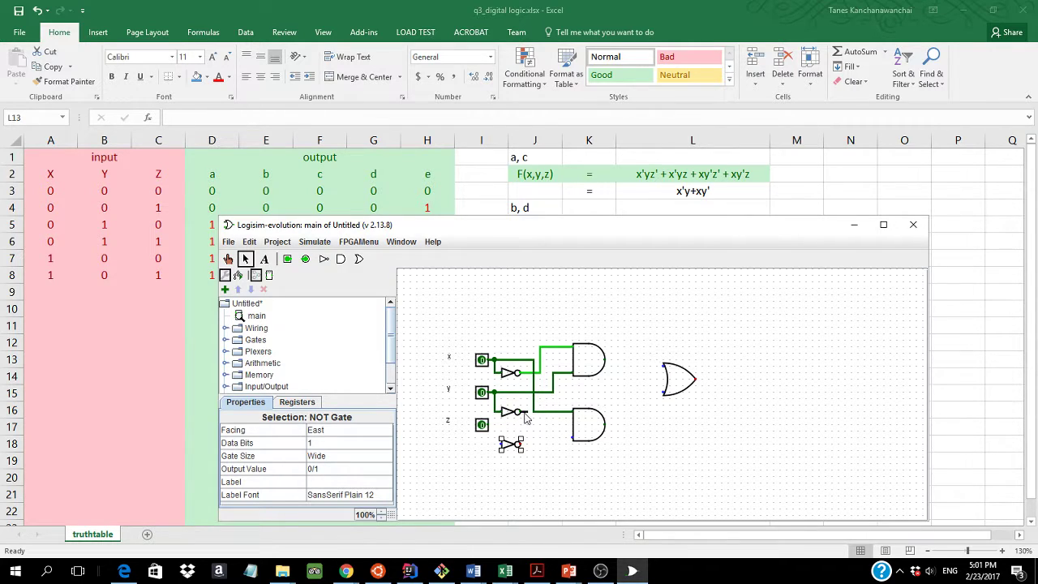
left_click_drag(527, 413, 565, 442)
left_click_drag(572, 441, 572, 442)
Wire both AND gate outputs to the OR gate's inputs and extend a wire from the OR gate's output.
left_click_drag(606, 366, 665, 369)
left_click(606, 427)
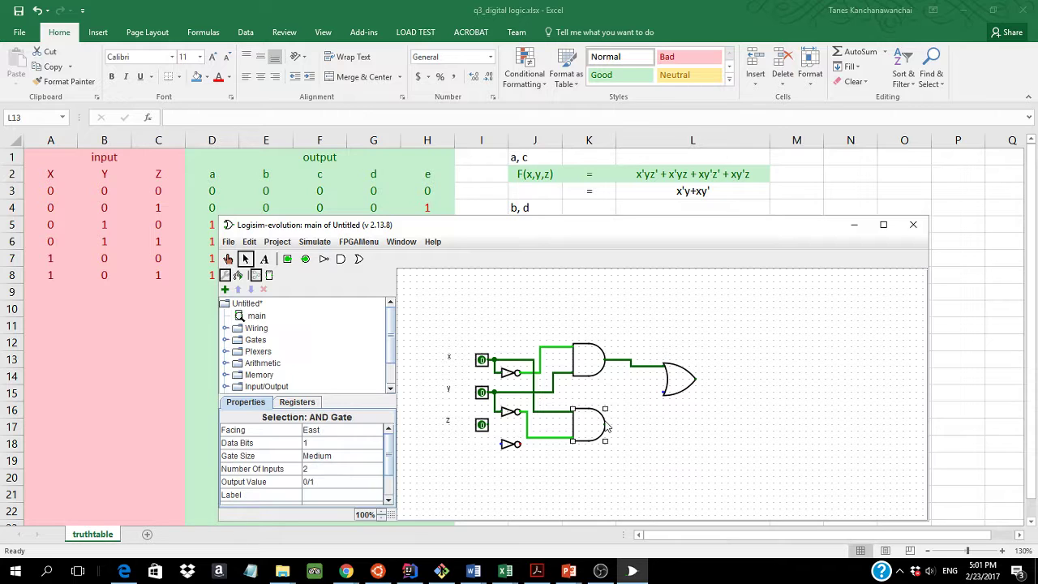
mouse_move(605, 428)
left_mouse_down()
mouse_move(631, 430)
mouse_move(630, 392)
mouse_move(740, 384)
left_mouse_up()
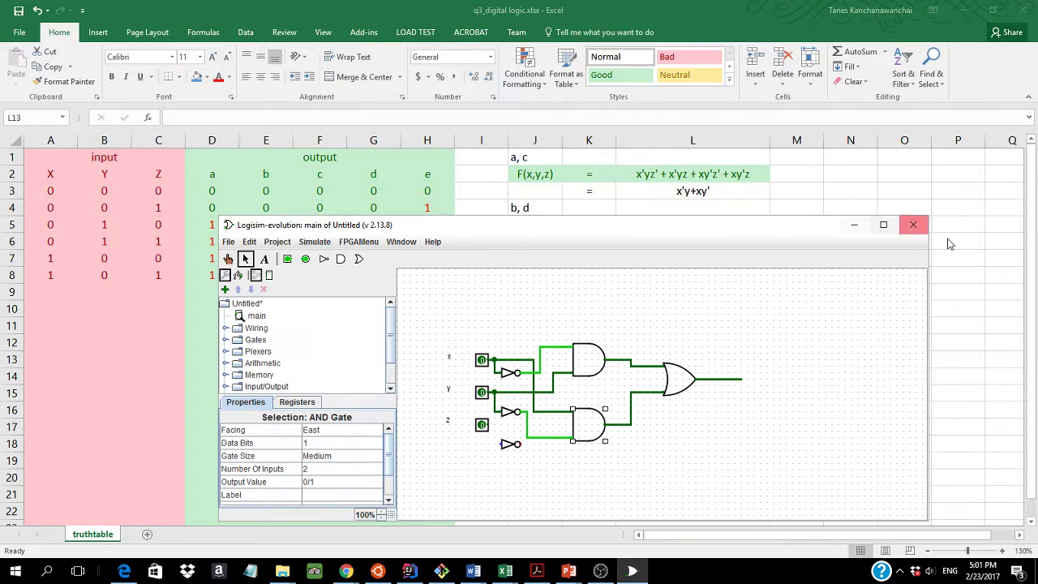
Maximize the circuit window and place five LEDs to the right of the OR gate in a die pattern, four corners and one in the middle.
left_click(882, 224)
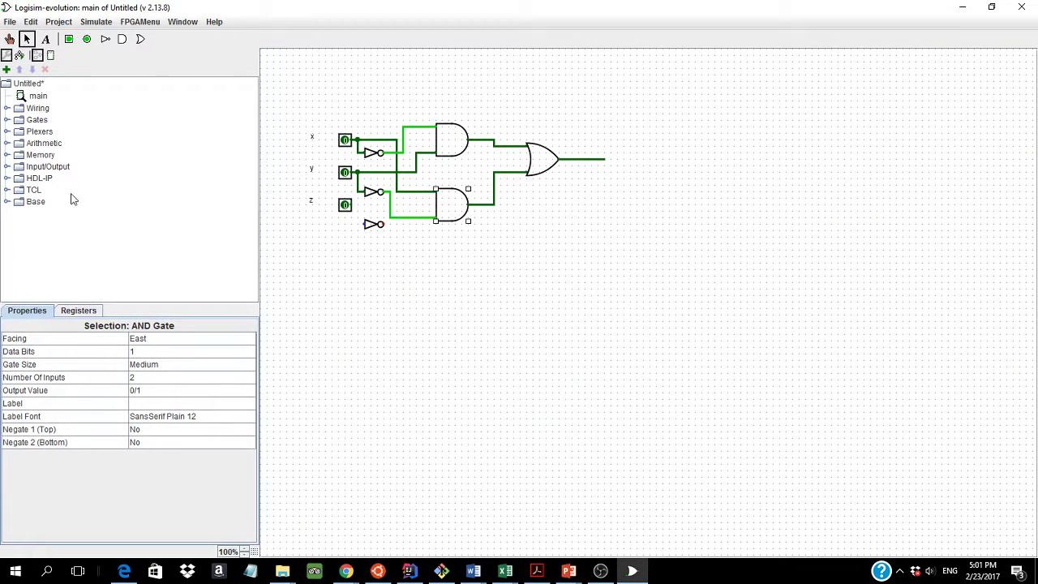
left_click(87, 39)
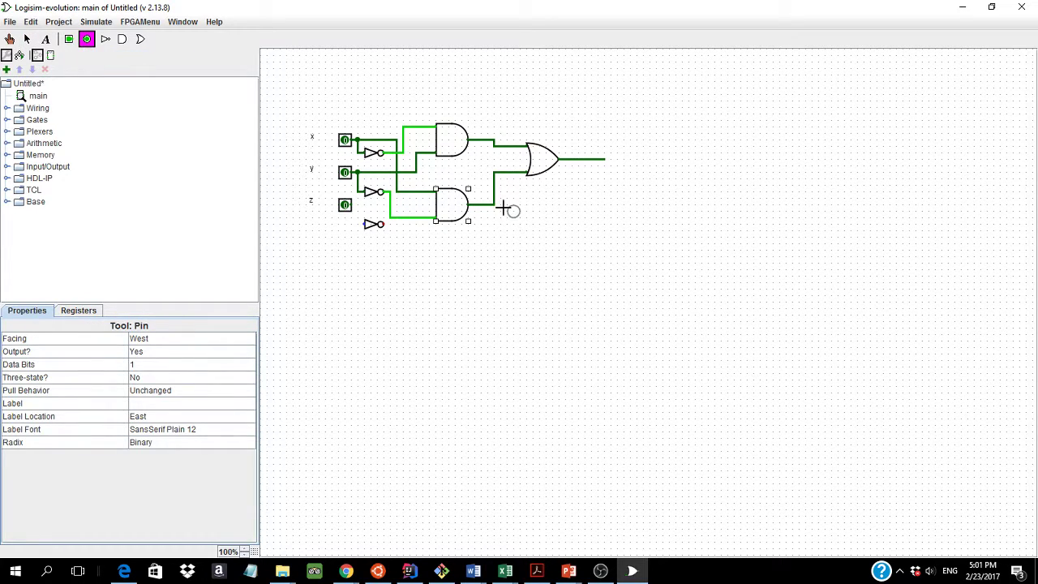
left_click(6, 167)
left_click(48, 206)
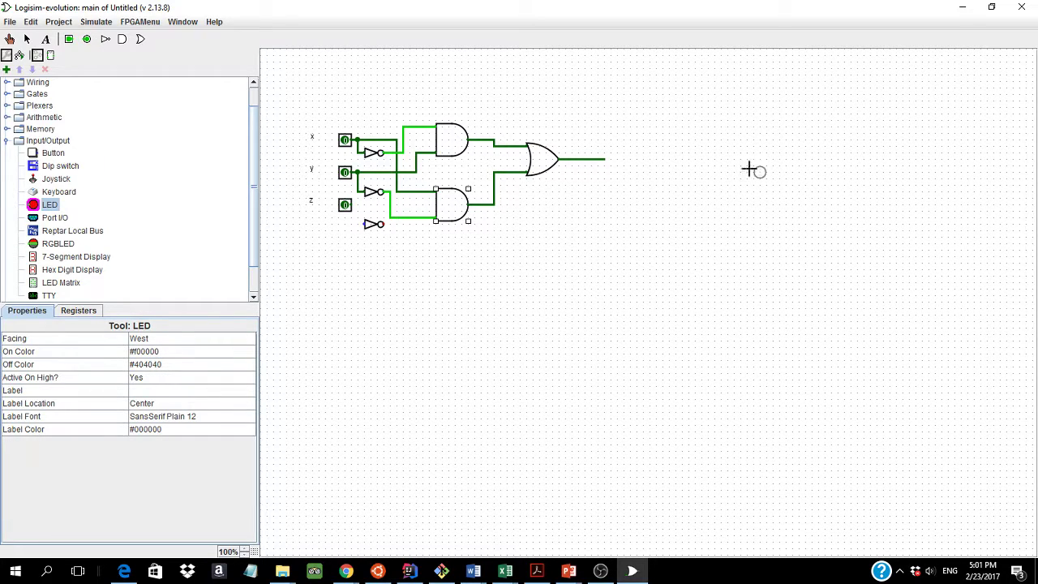
left_click(647, 106)
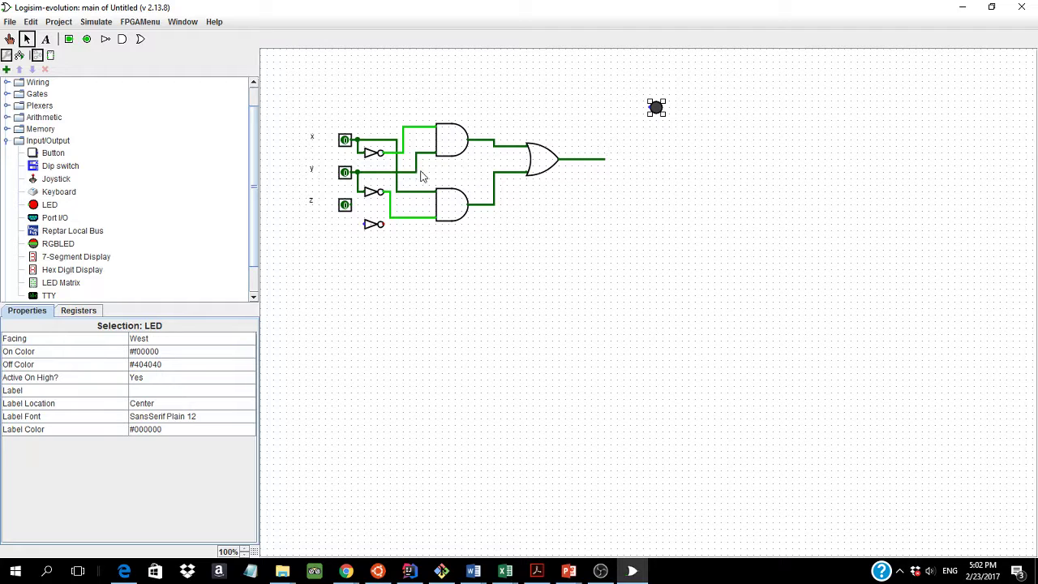
left_click(42, 206)
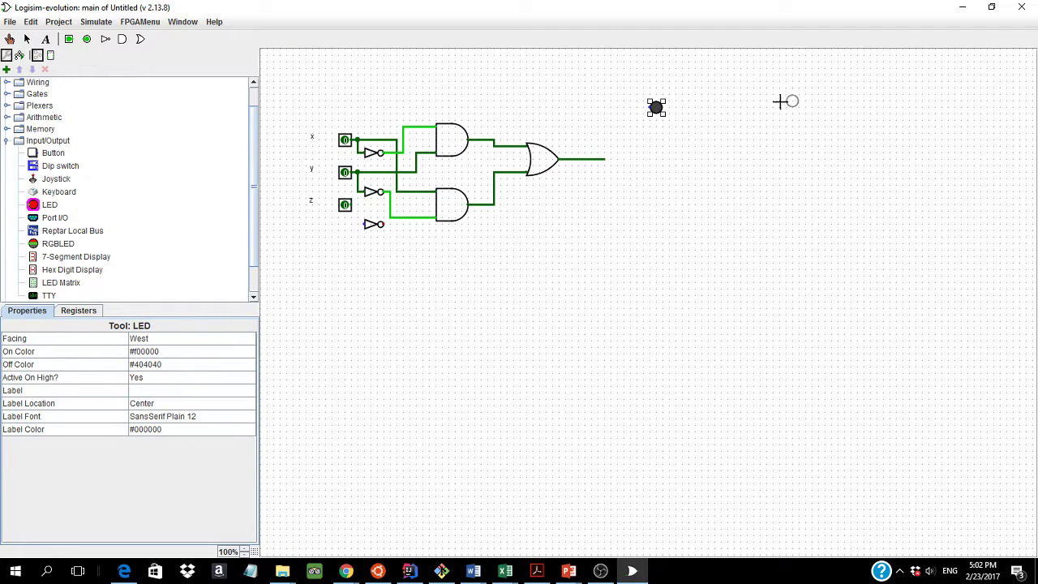
left_click(719, 106)
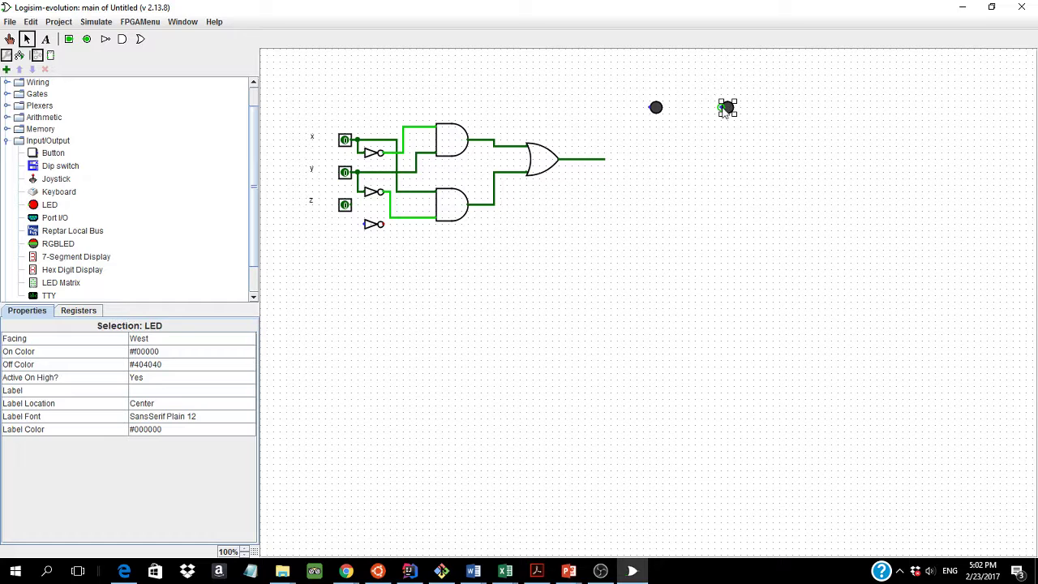
left_click(49, 208)
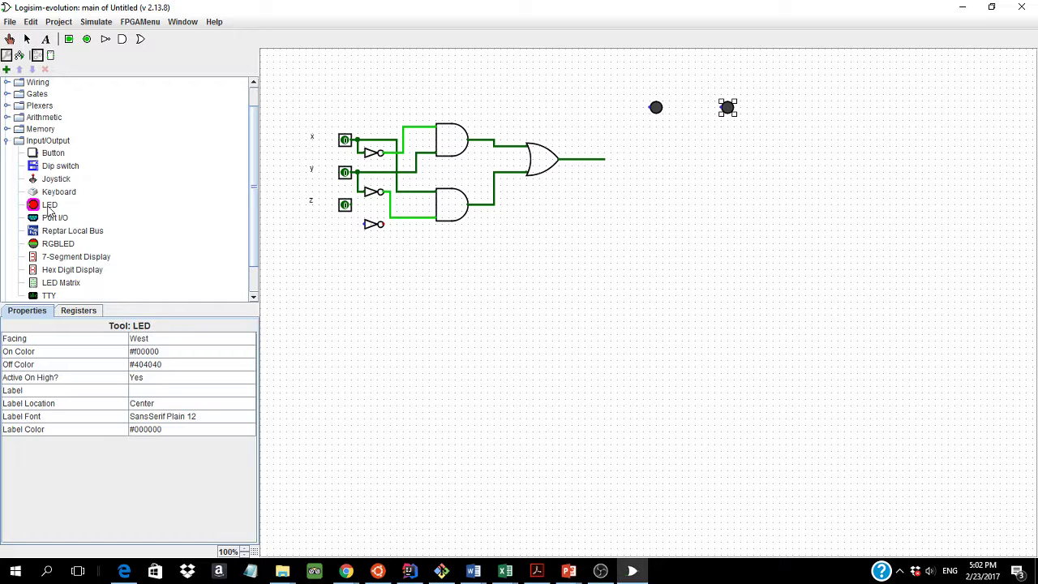
left_click(685, 159)
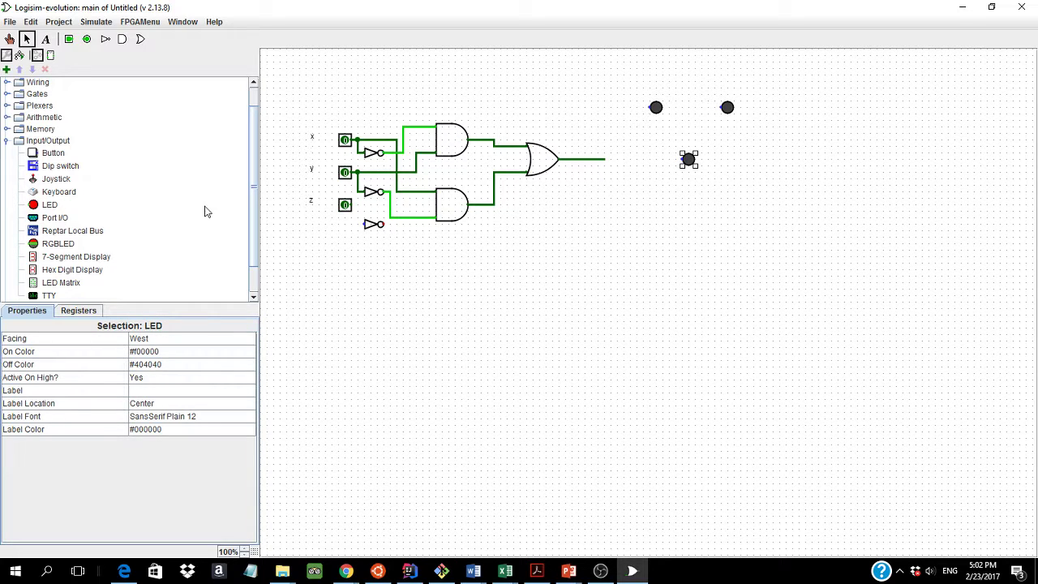
left_click(36, 209)
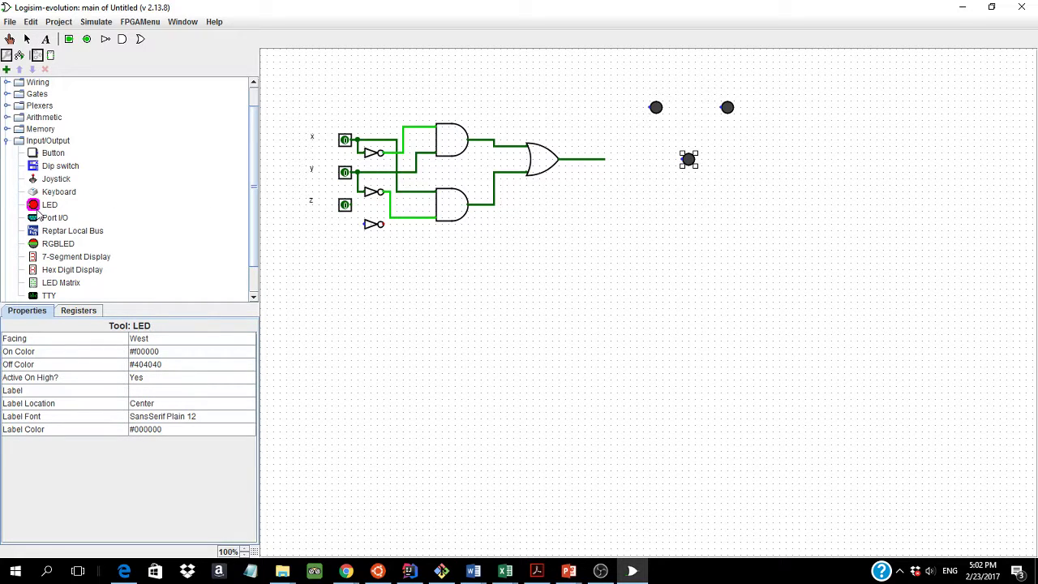
left_click(654, 203)
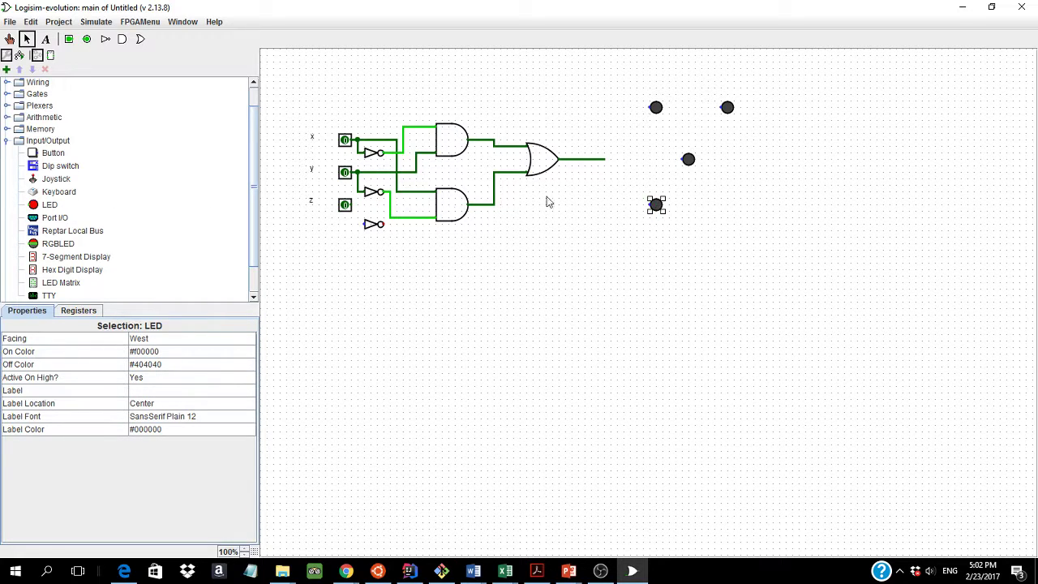
left_click(37, 207)
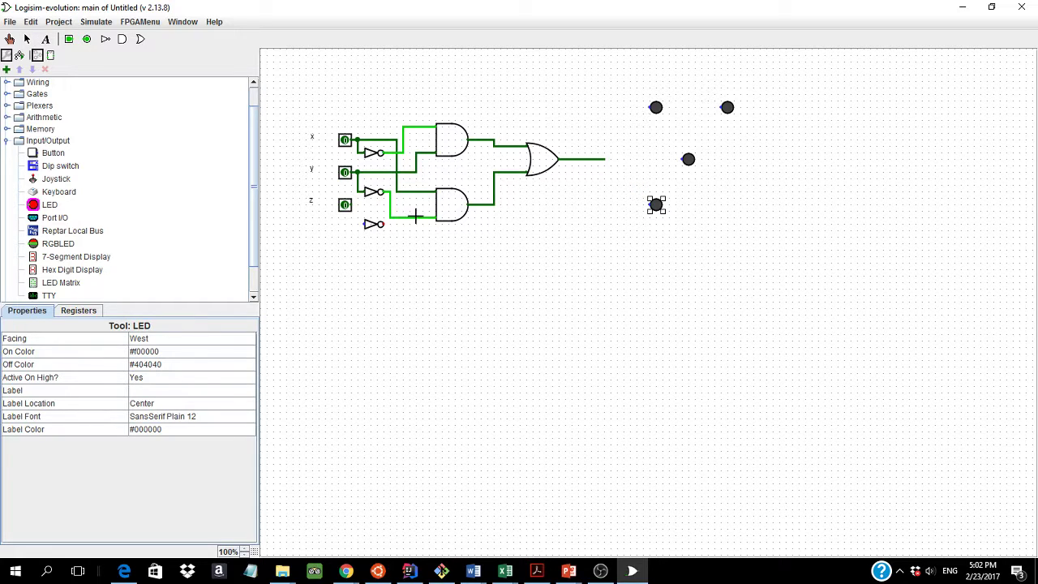
left_click(726, 205)
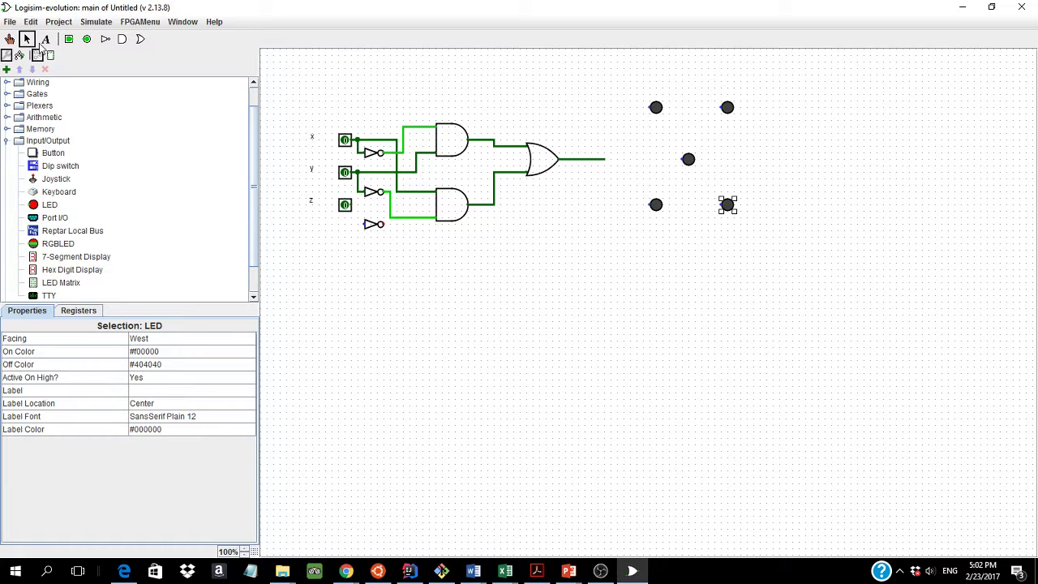
Add text labels a and b above the upper LEDs, d and c below the lower LEDs, and e below the middle LED.
left_click(43, 41)
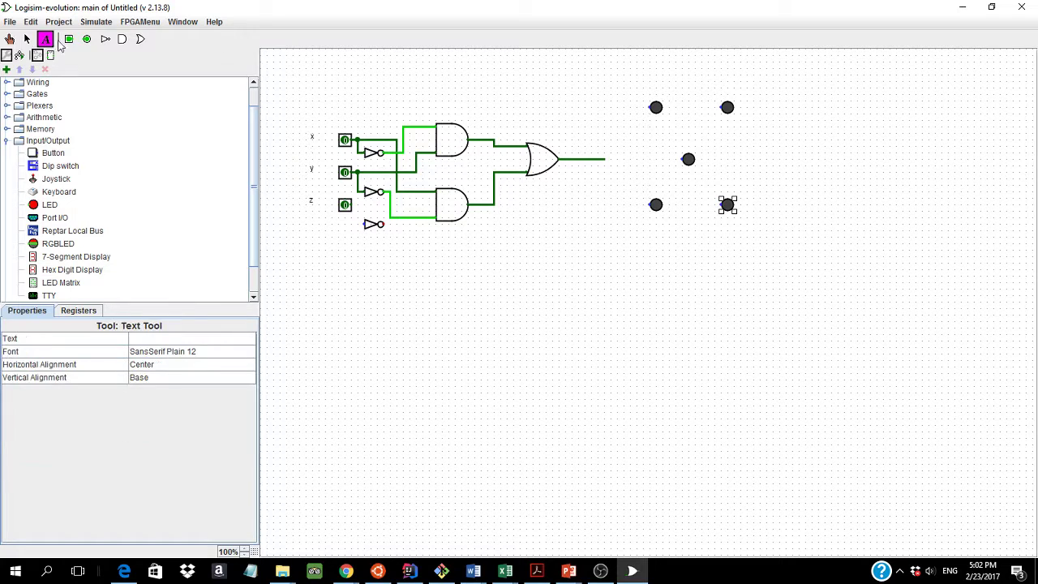
left_click(651, 81)
type("a")
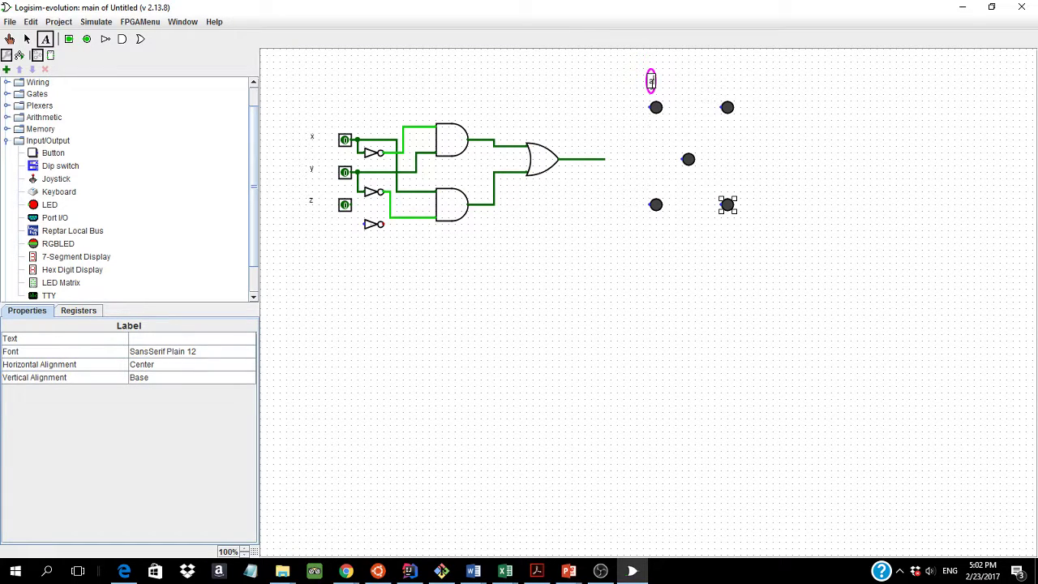
left_click(723, 78)
left_click(724, 82)
type("b")
left_click(725, 227)
left_click(654, 227)
type("d")
left_click(686, 173)
Check the LED lettering against the die diagram in ch3_assignments.docx in Word, and return to Logisim-evolution.
key("alt+Tab")
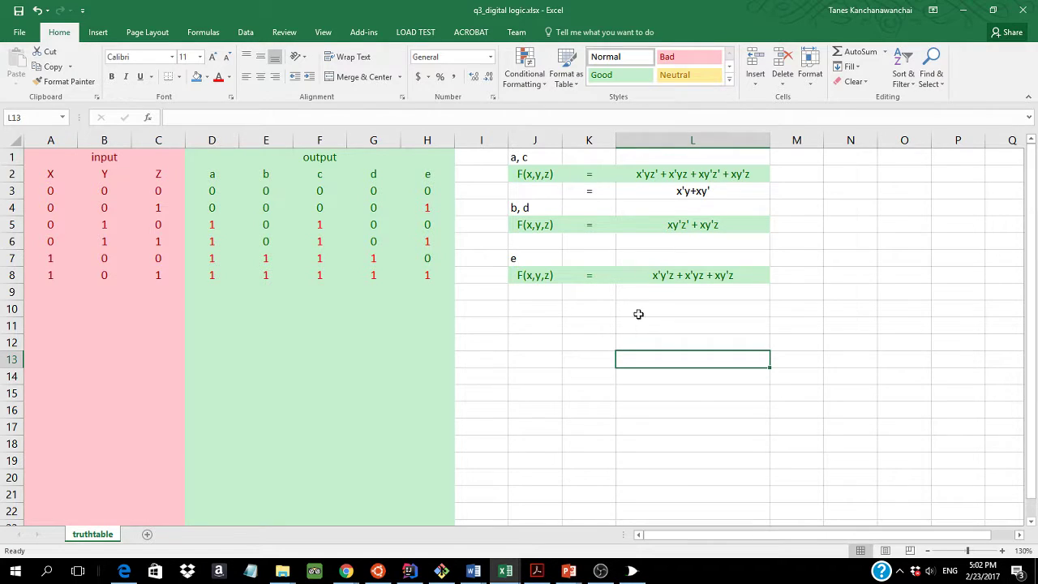
mouse_move(475, 572)
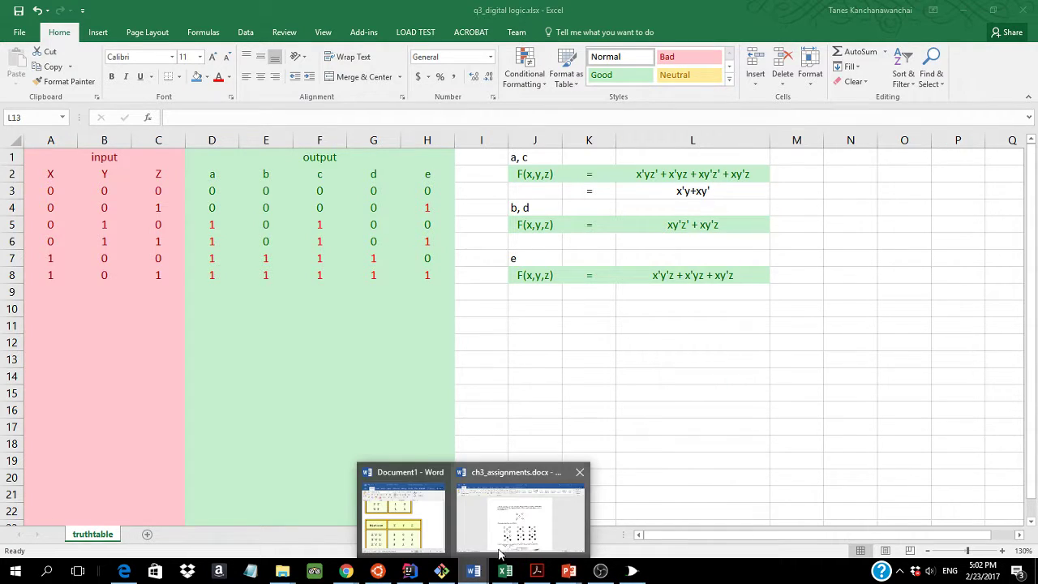
left_click(543, 519)
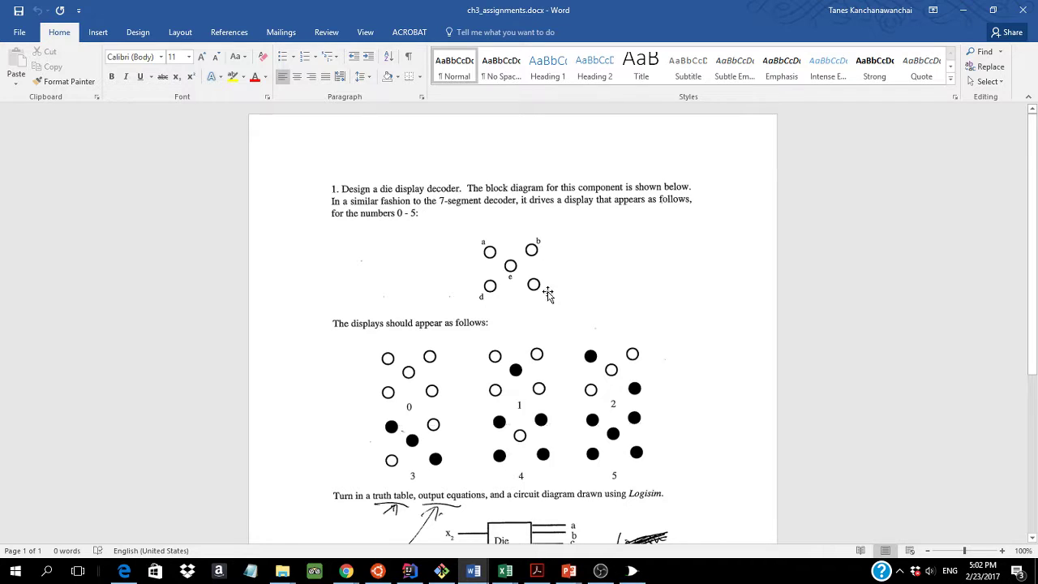
key("alt+Tab")
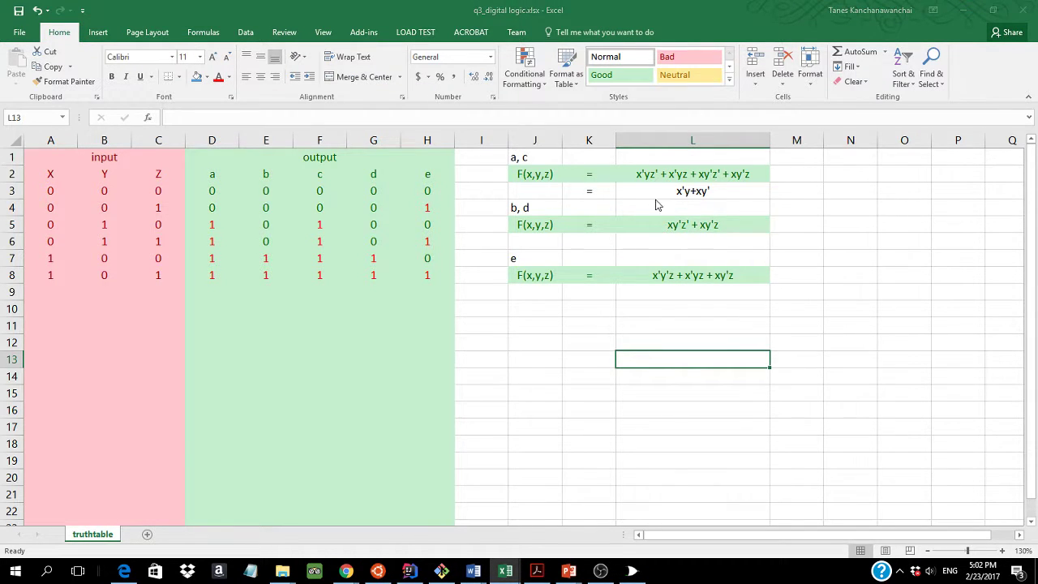
key("alt+Tab")
key("alt+Tab")
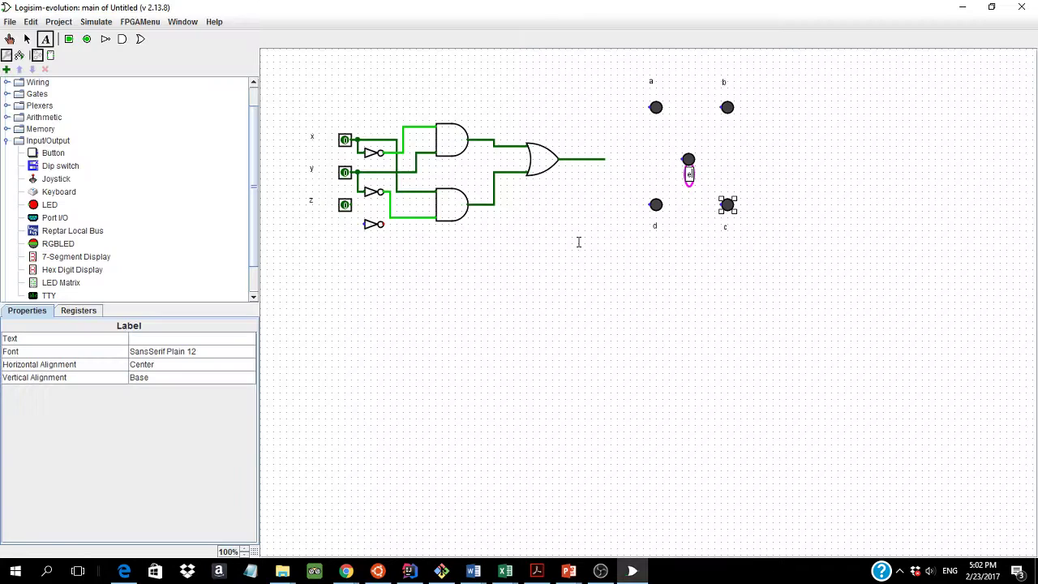
Wire the OR gate's output to LED a and LED c.
left_click(26, 39)
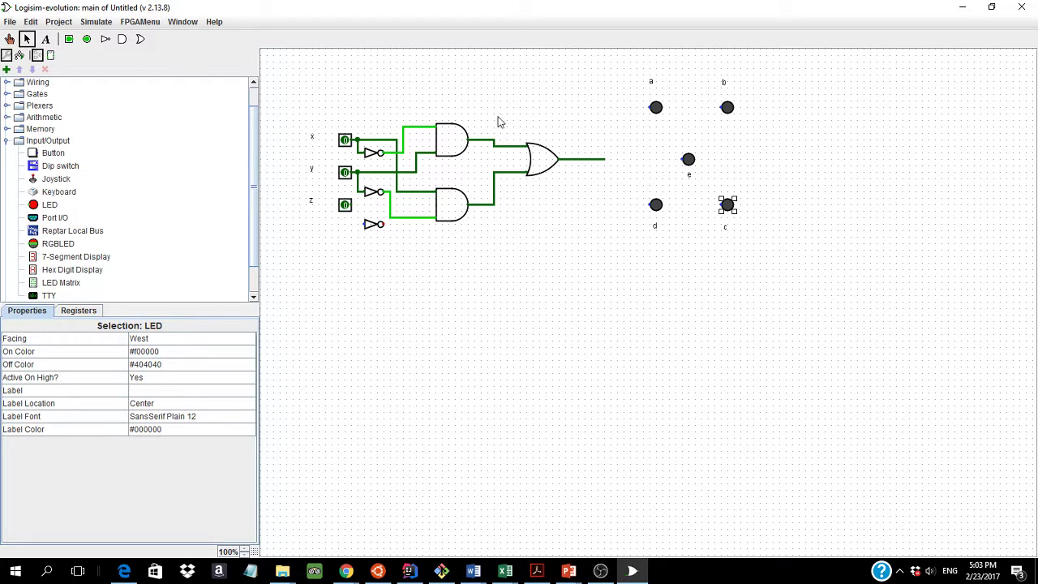
left_click_drag(604, 159, 653, 108)
left_click_drag(604, 162, 725, 208)
left_click(709, 223)
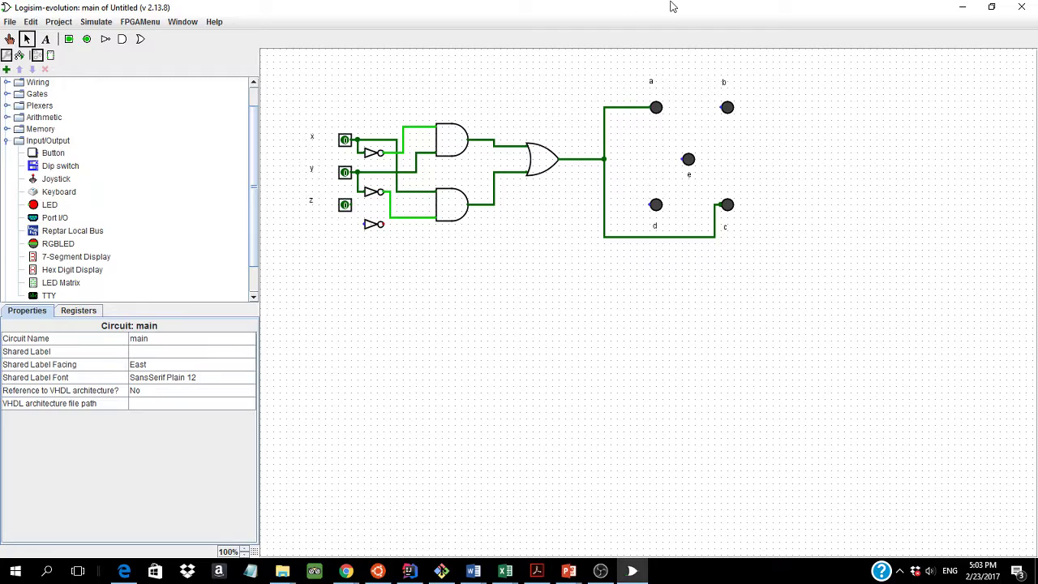
Minimize the Word document and place the restored circuit window over the Excel sheet so that the output functions can be compared with the circuit.
left_click_drag(672, 7, 612, 170)
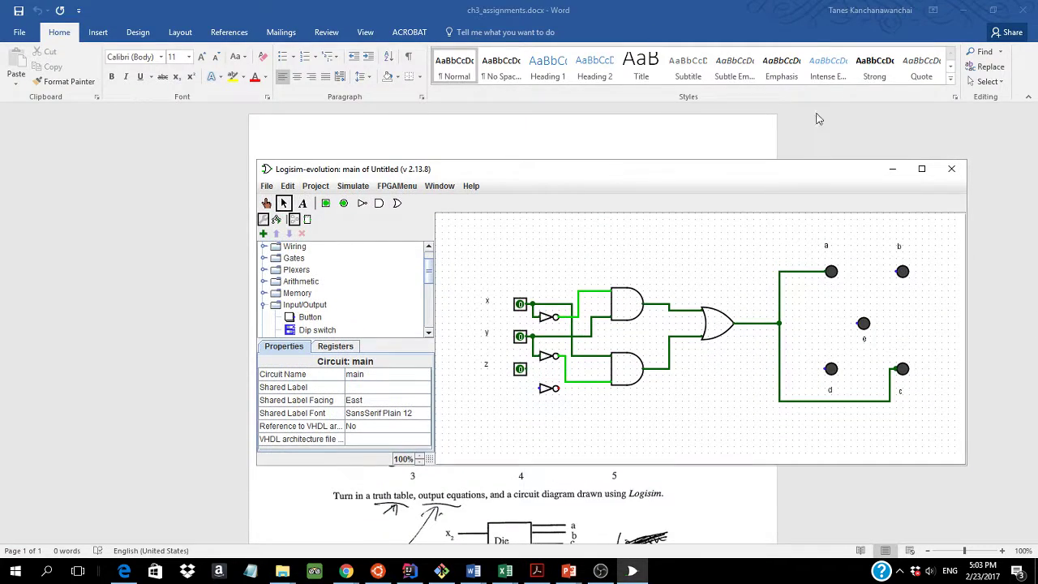
left_click(964, 9)
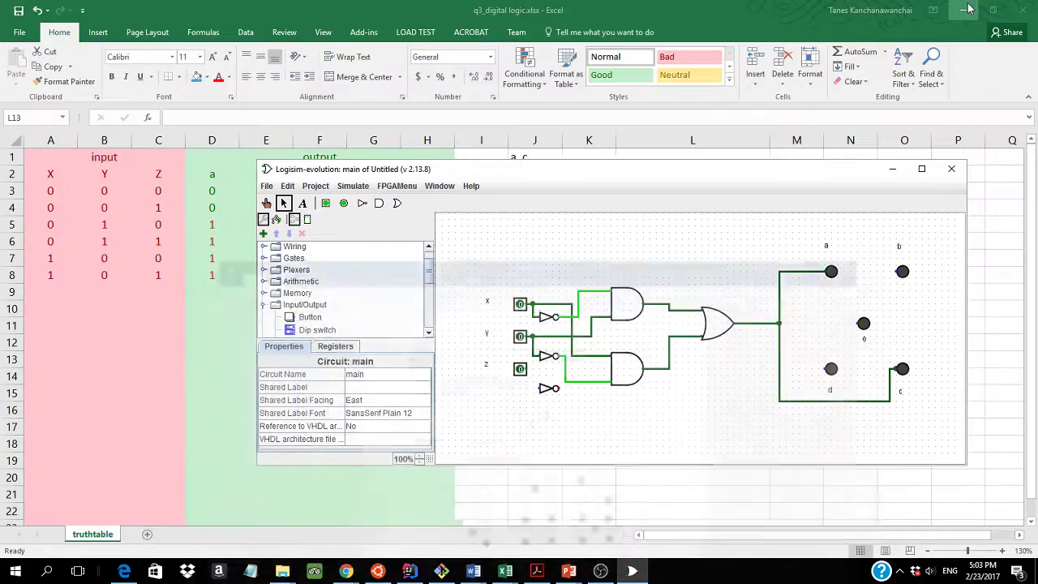
left_click_drag(743, 173, 683, 311)
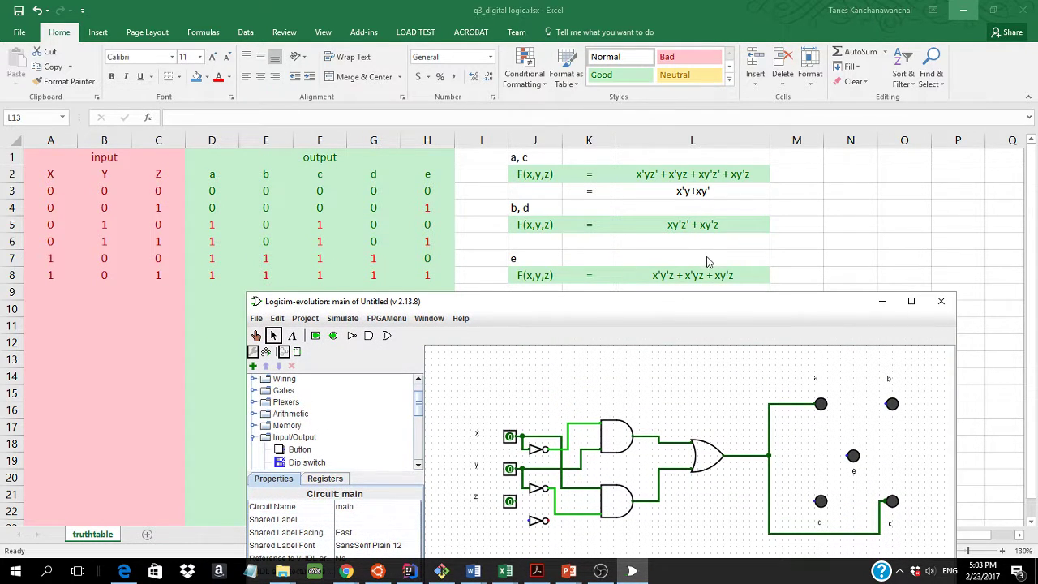
left_click_drag(707, 310, 694, 235)
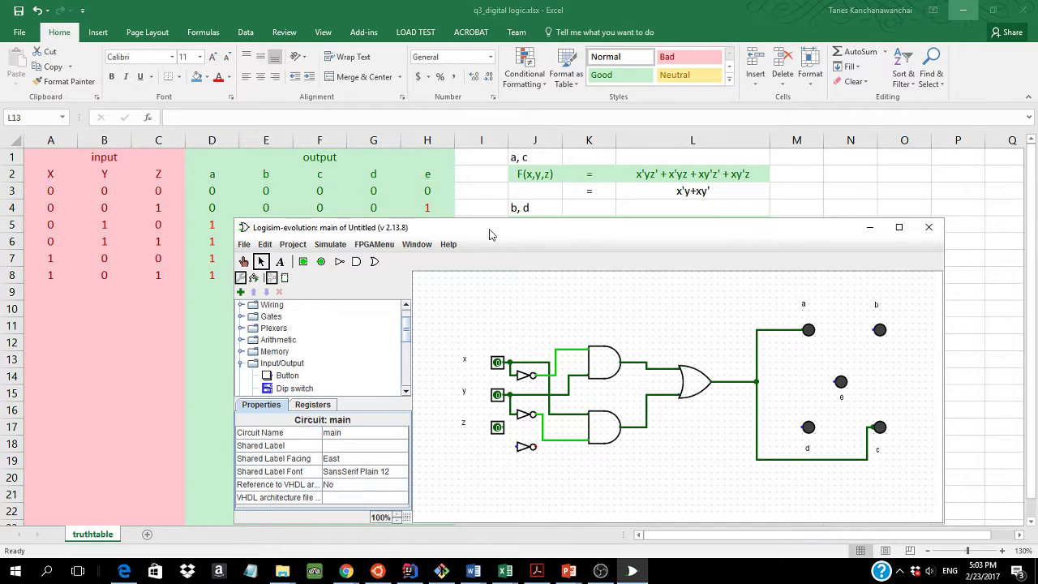
left_click_drag(489, 234, 446, 253)
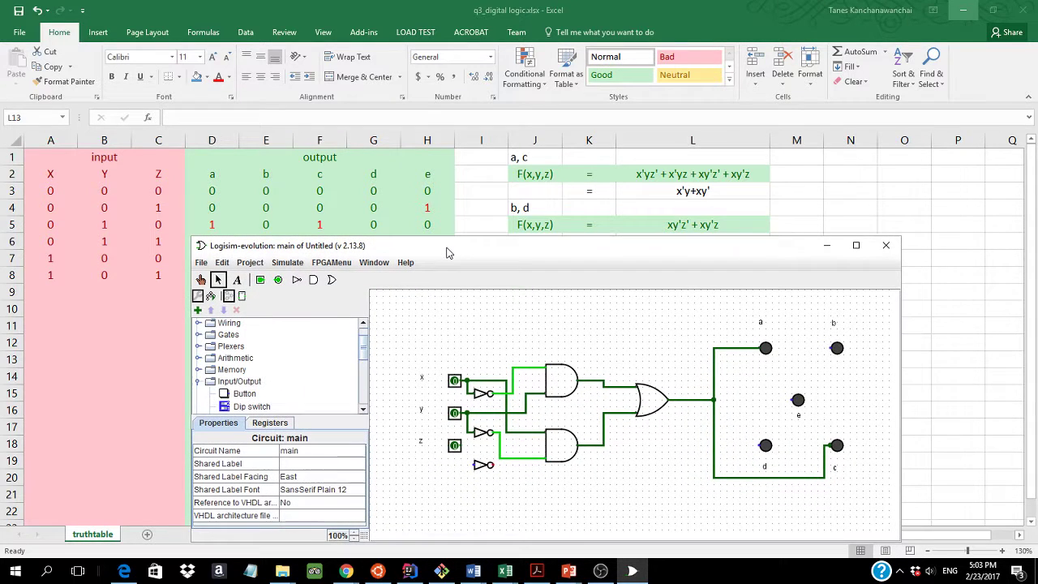
left_click(454, 413)
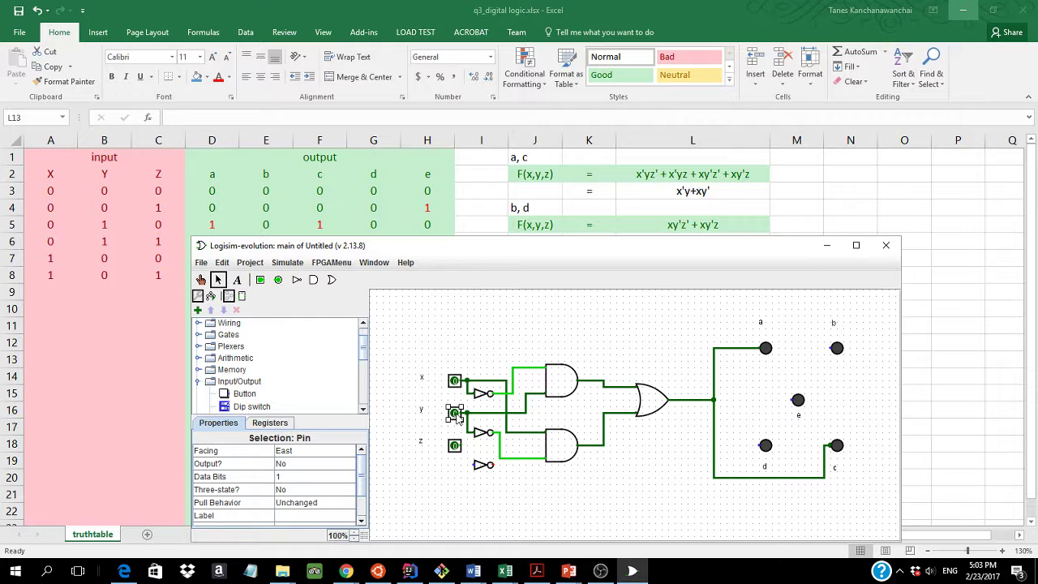
left_click(854, 247)
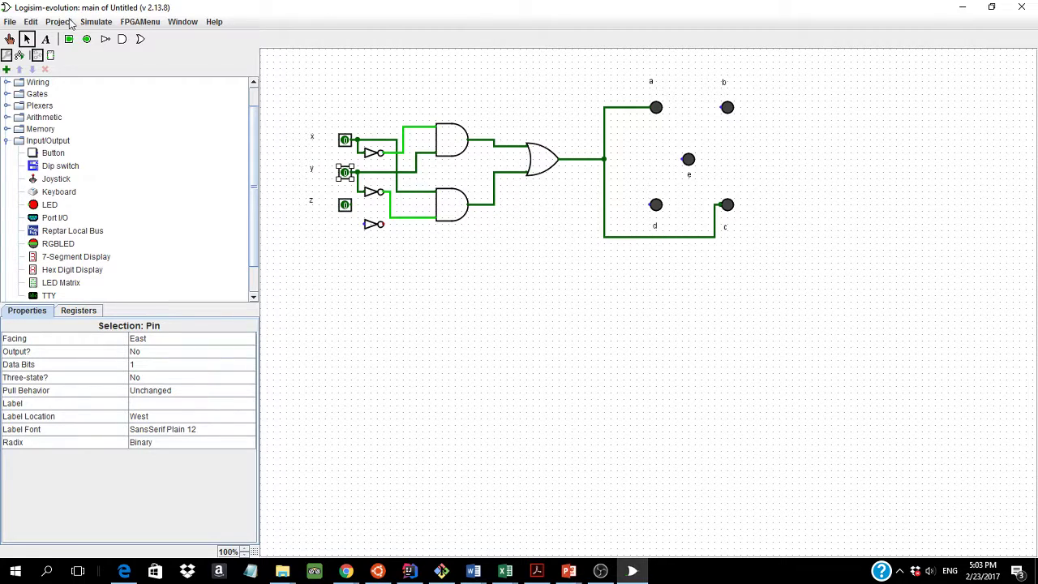
left_click(95, 24)
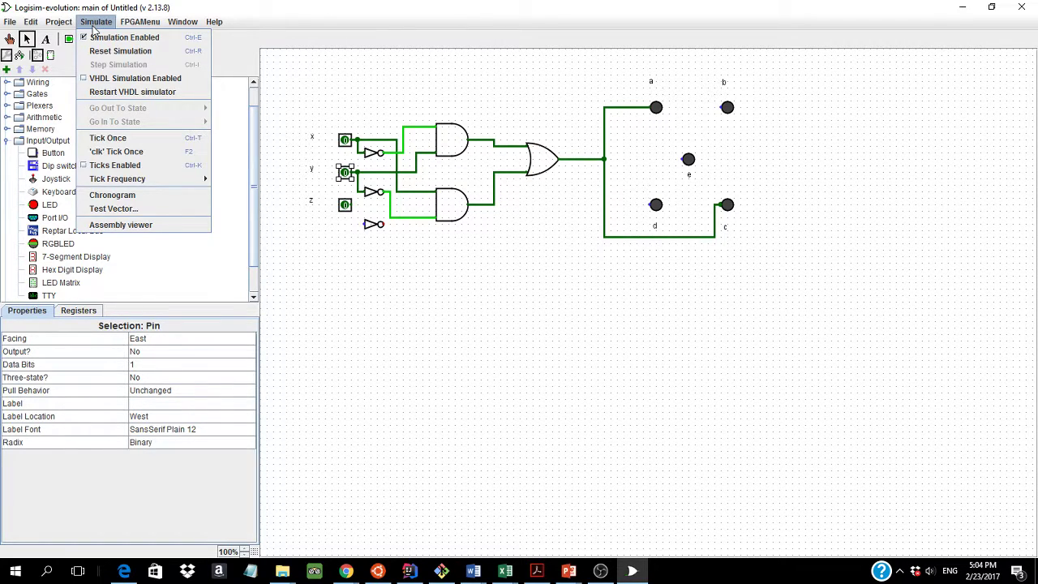
mouse_move(49, 24)
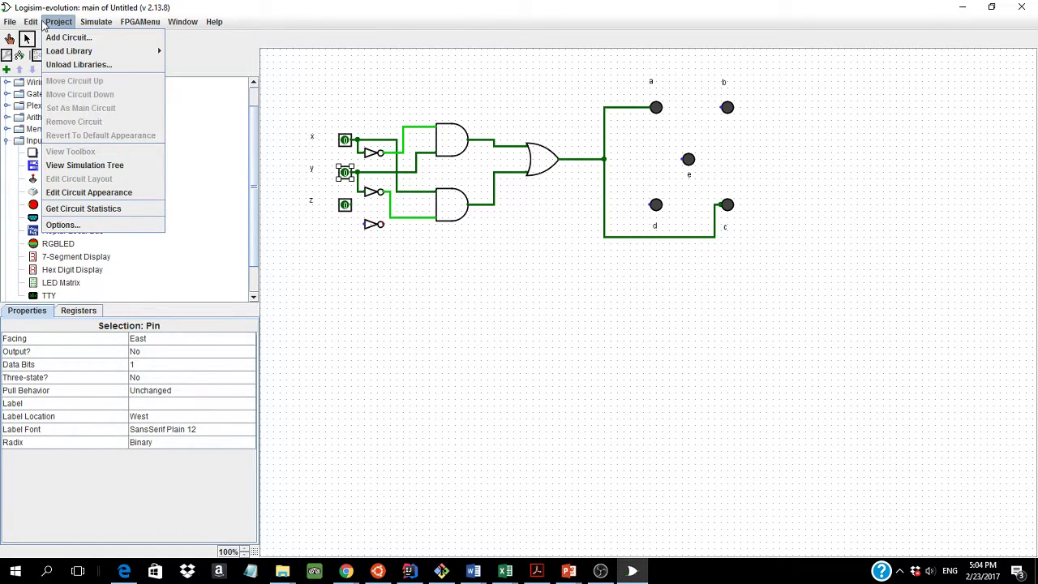
mouse_move(128, 24)
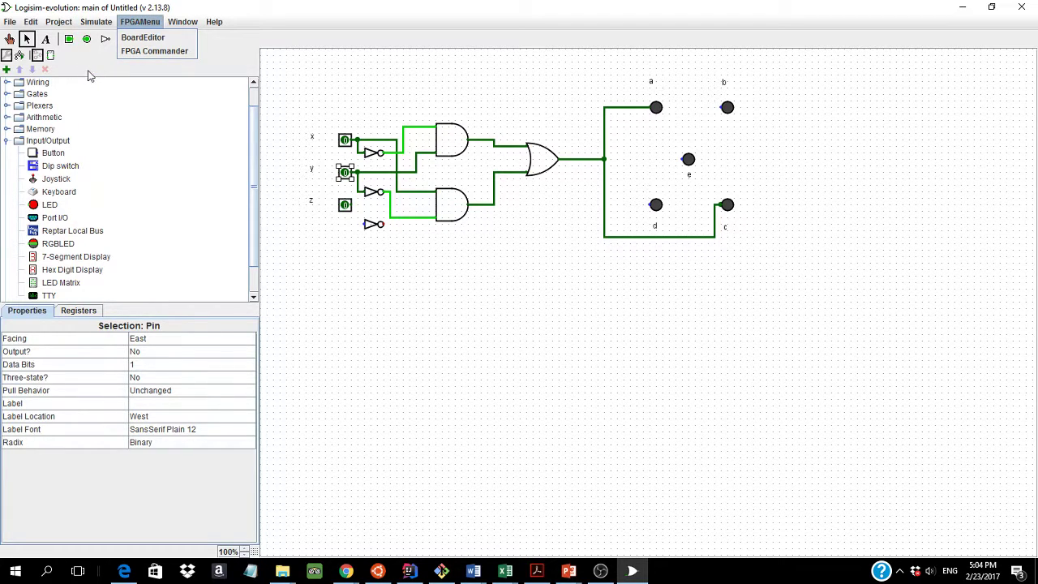
Save the circuit as Dice in the Documents folder.
left_click(10, 41)
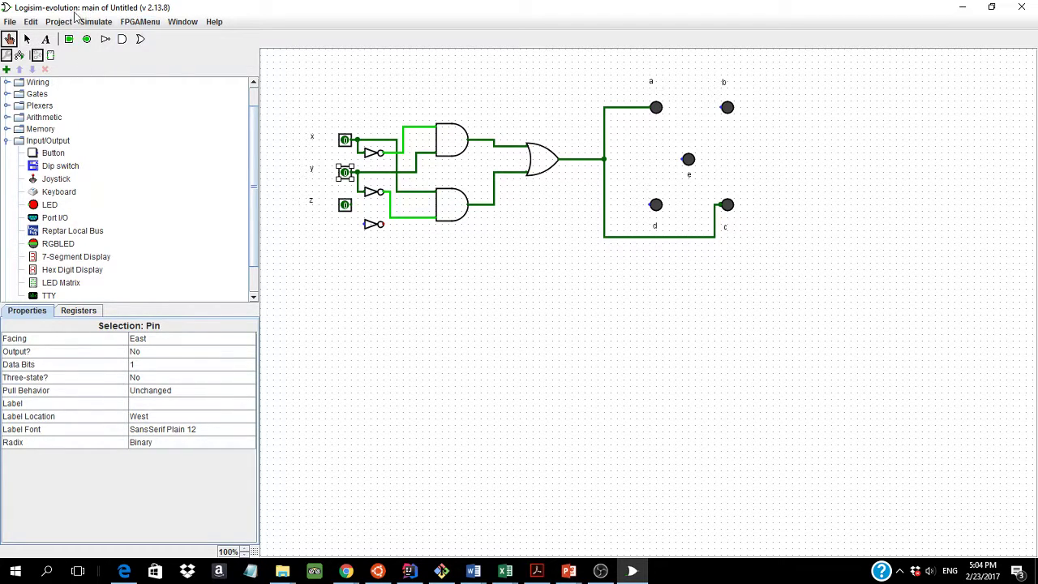
left_click(9, 22)
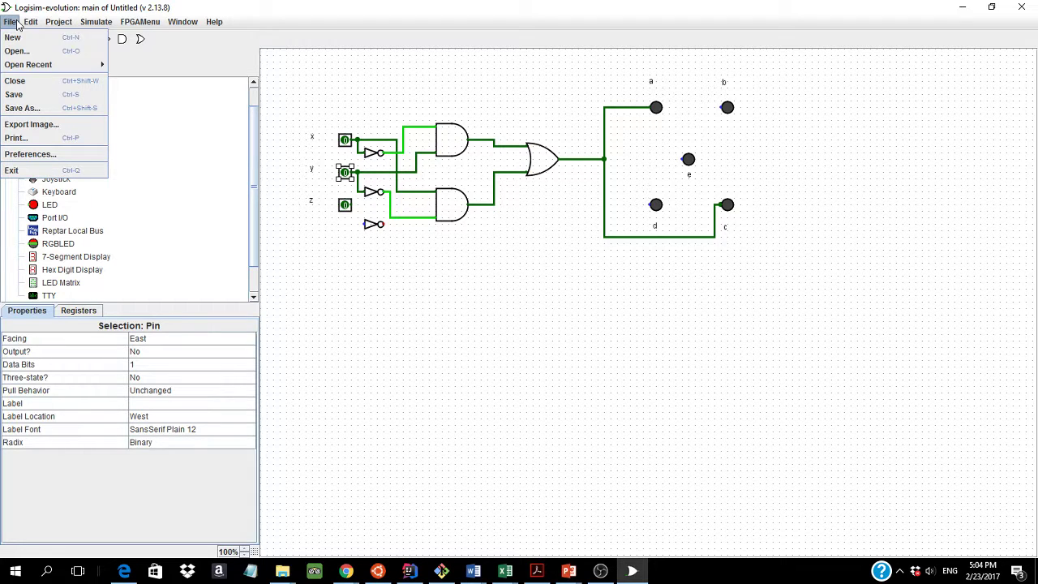
left_click(42, 95)
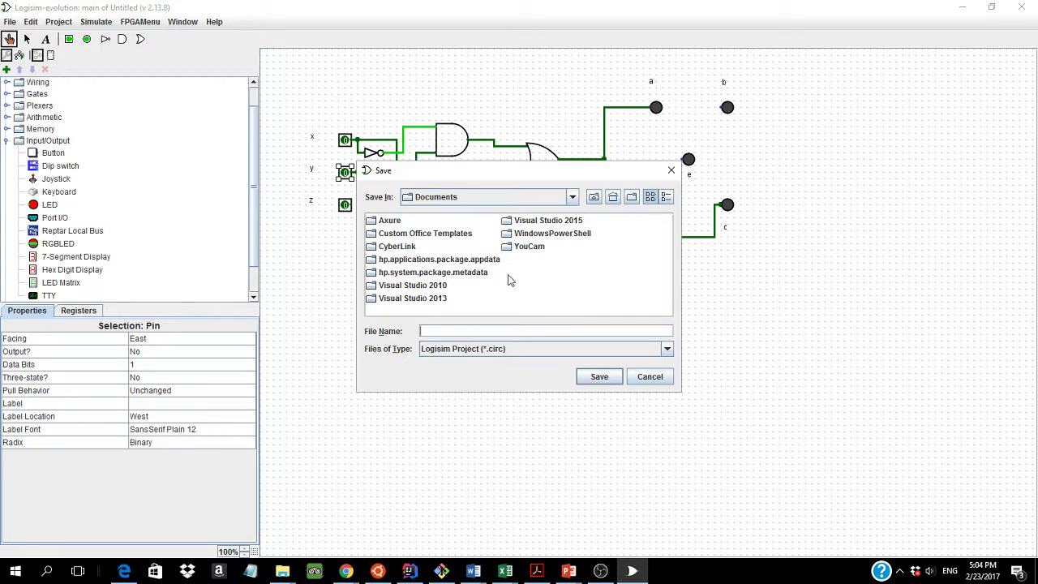
left_click(572, 198)
scroll(573, 235, "up", 2)
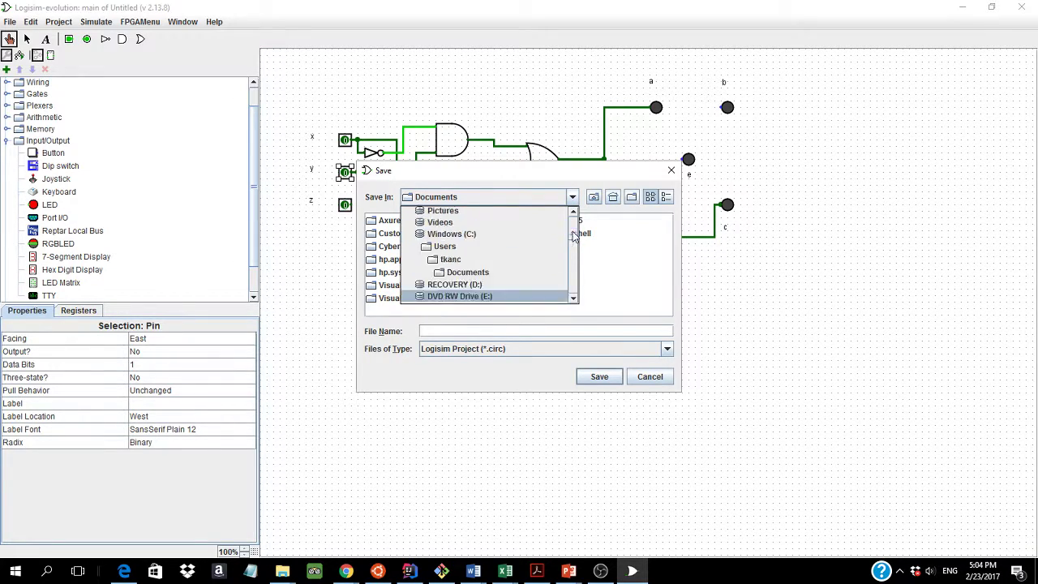
scroll(573, 235, "up", 1)
scroll(567, 234, "down", 1)
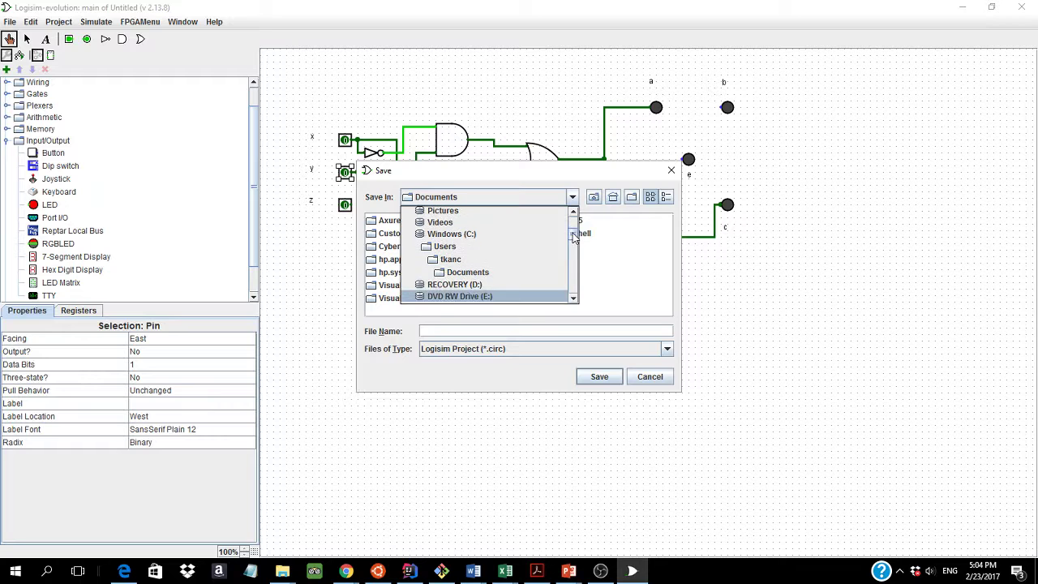
left_click(458, 273)
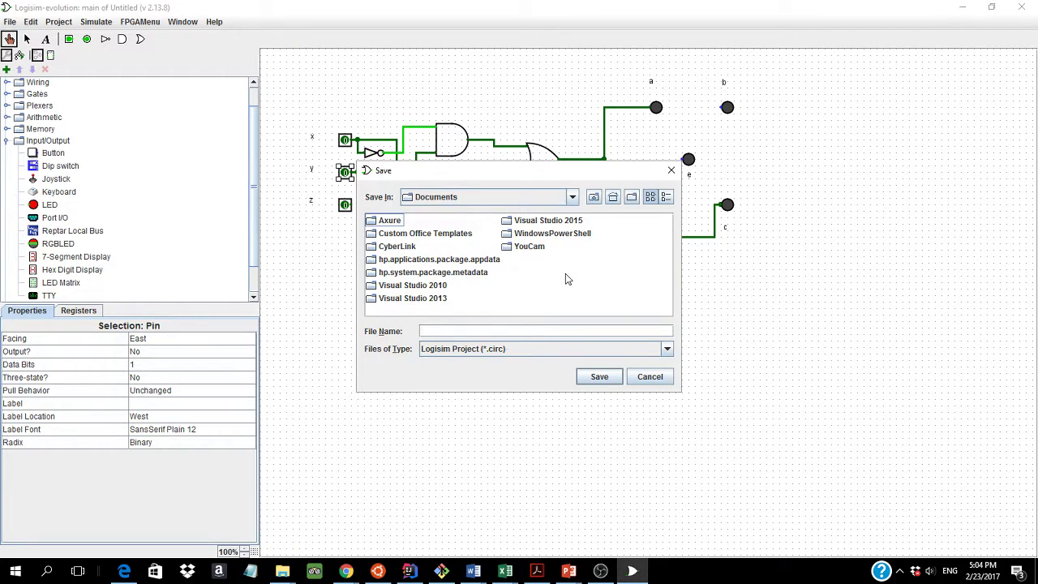
left_click(497, 335)
key("Return")
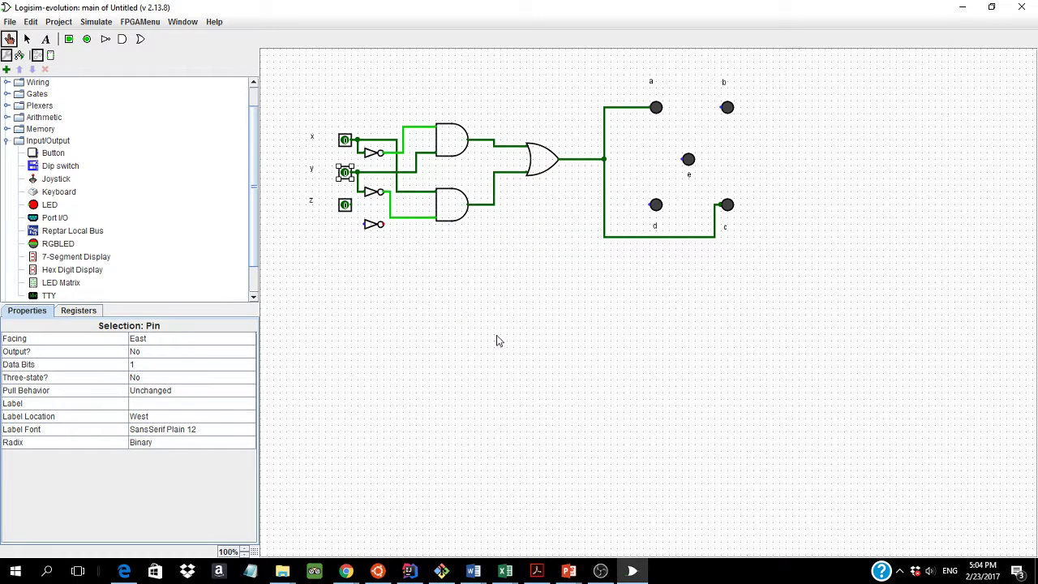
Set input y to 1 to test whether LEDs a and c respond.
left_click(9, 22)
mouse_move(22, 70)
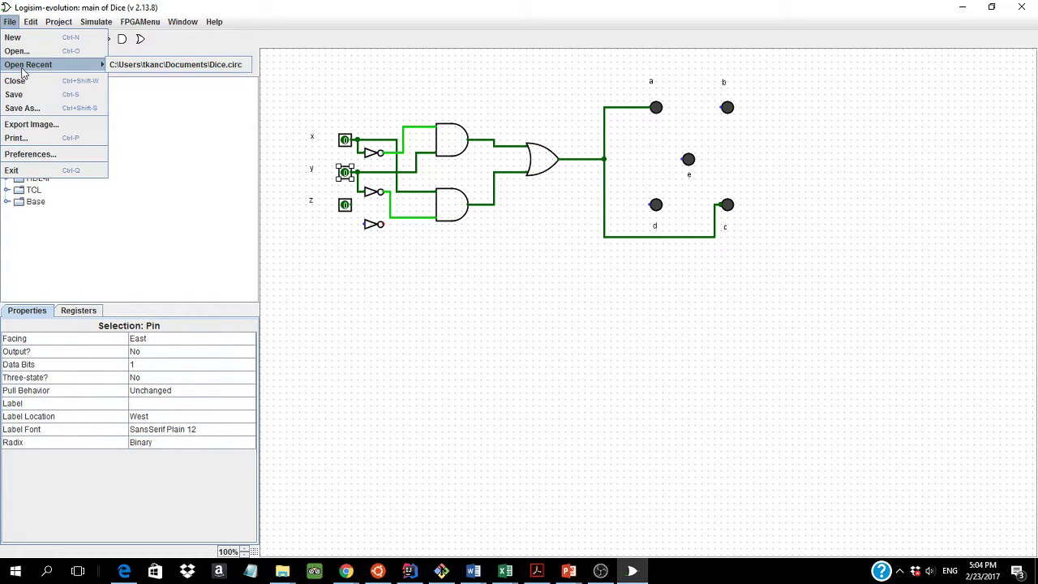
mouse_move(91, 23)
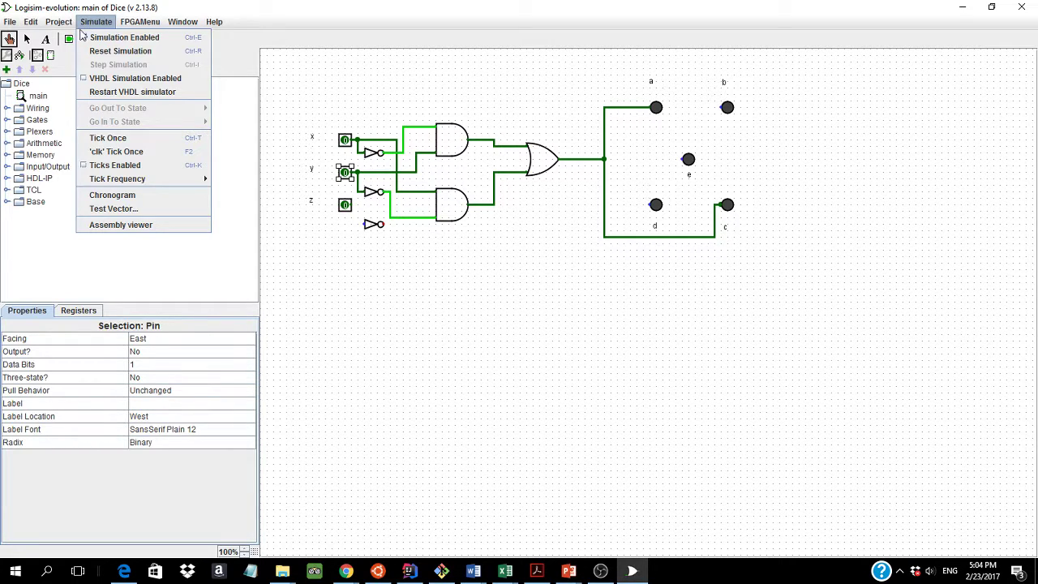
left_click(345, 173)
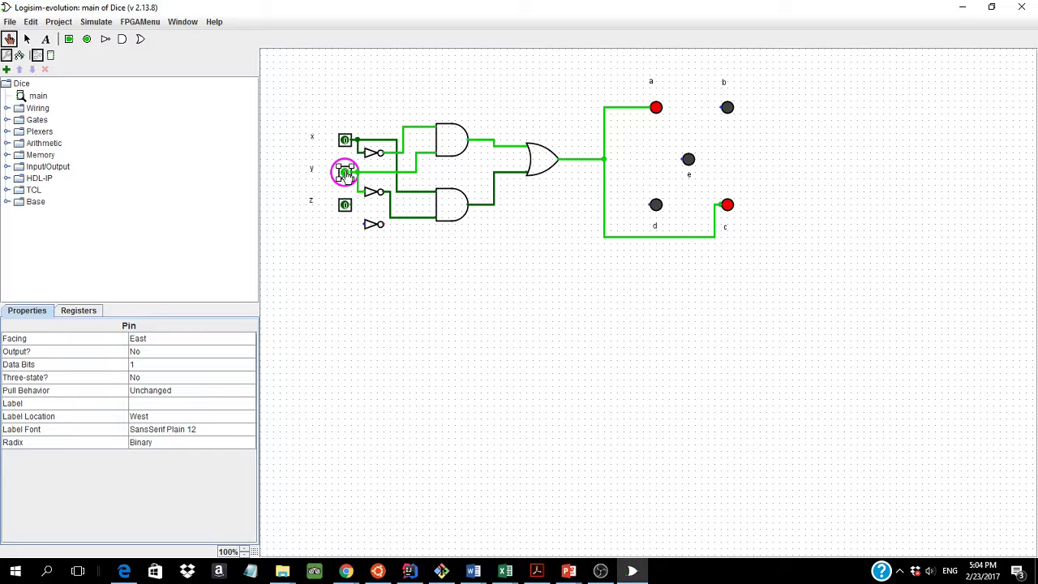
Compare the circuit test with the die patterns in ch3_assignments.docx in Word and the truth table in q3_digital logic.xlsx in Excel.
key("alt+Tab")
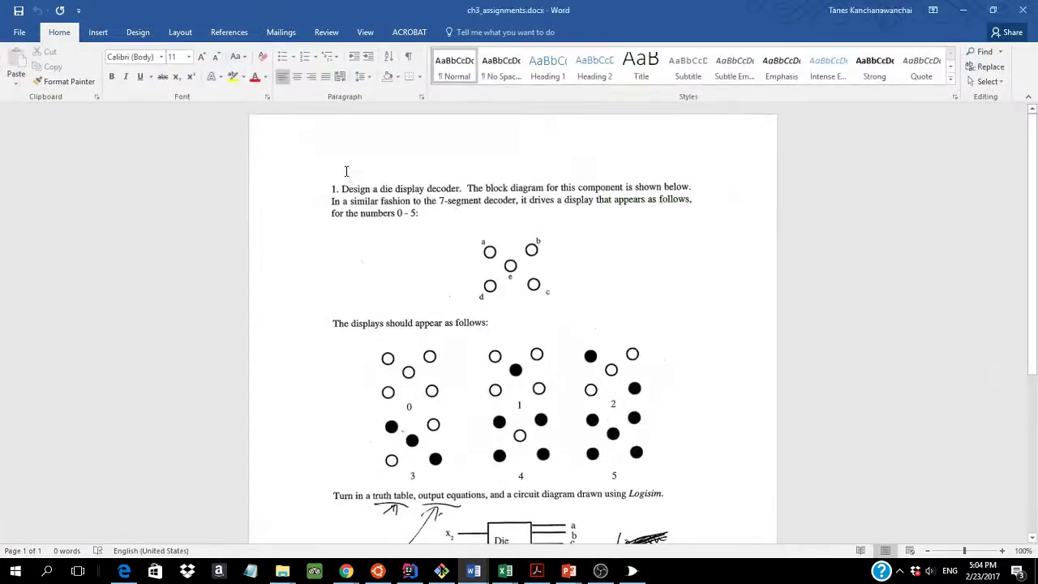
key("alt+Tab")
key("alt+Tab")
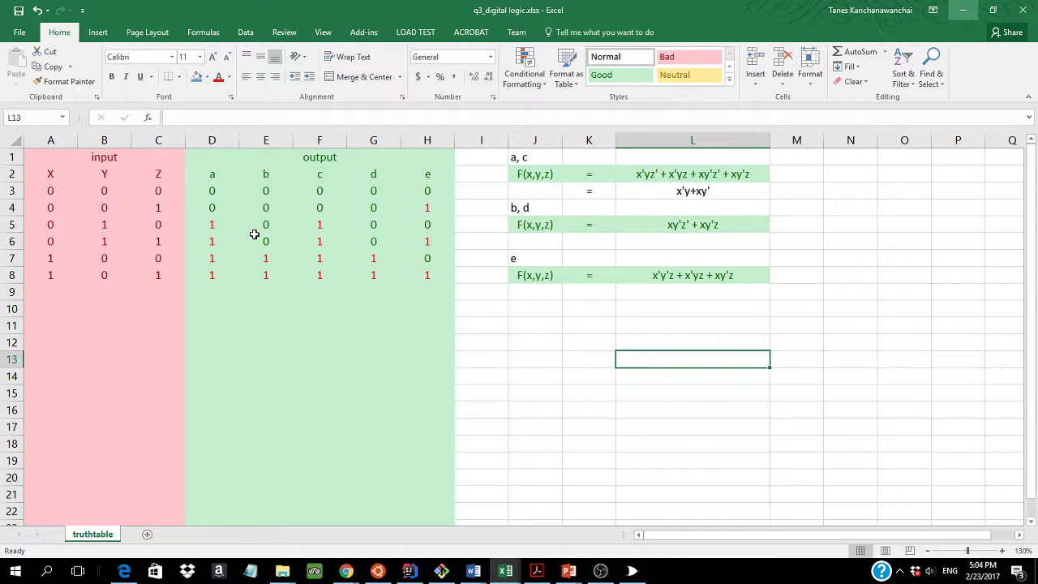
key("alt+Tab")
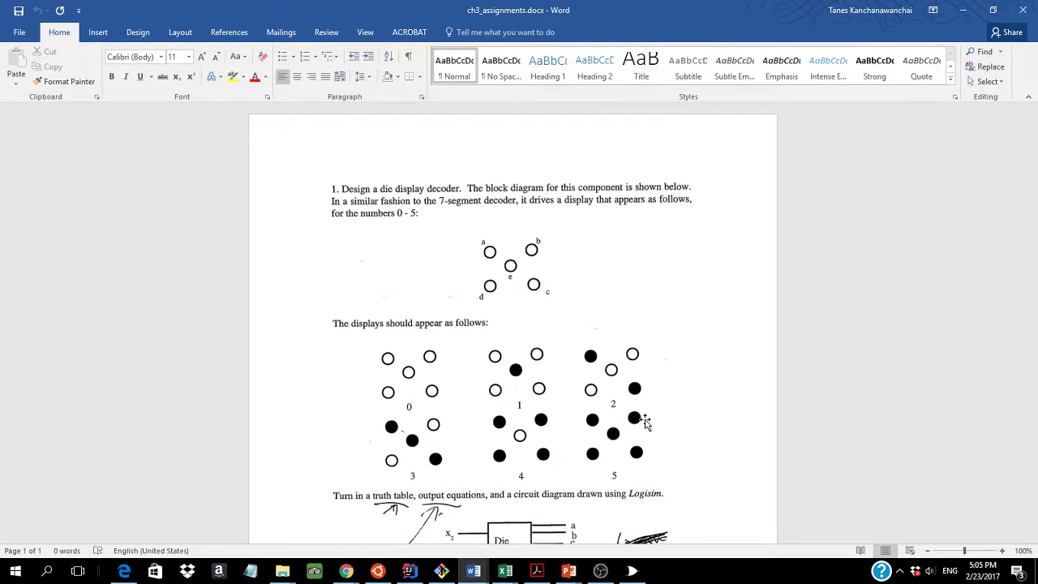
key("alt+Tab")
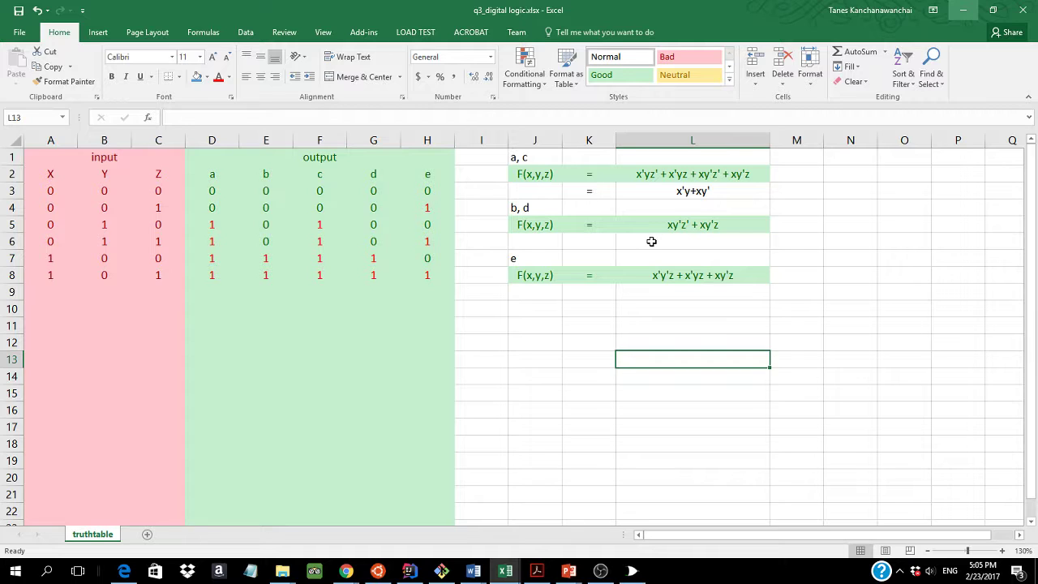
Enter = in K6 and xy in L6 as the simplified b, d function, and centre the text in L6.
left_click(611, 241)
type("=")
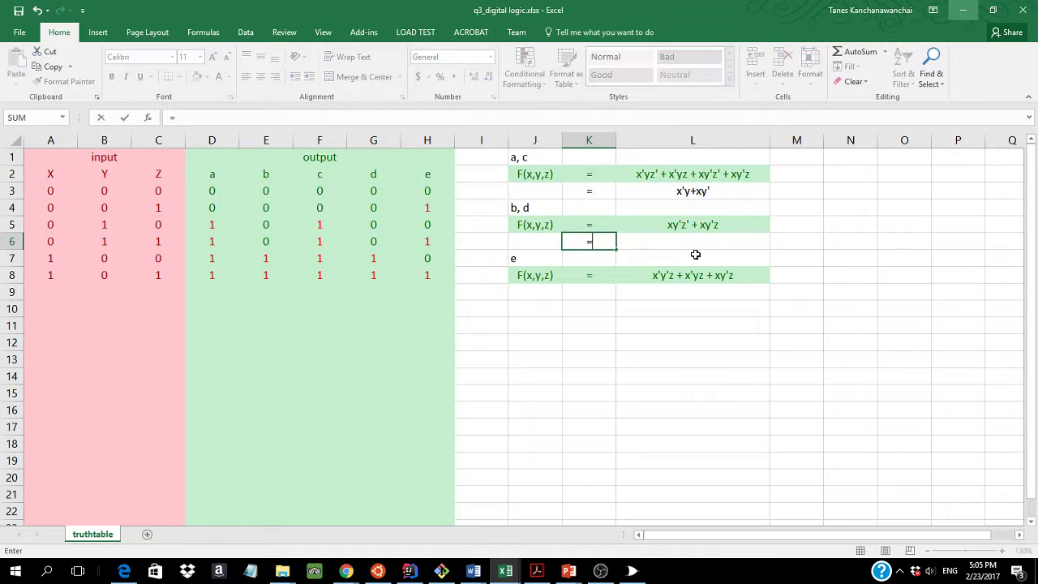
key("Tab")
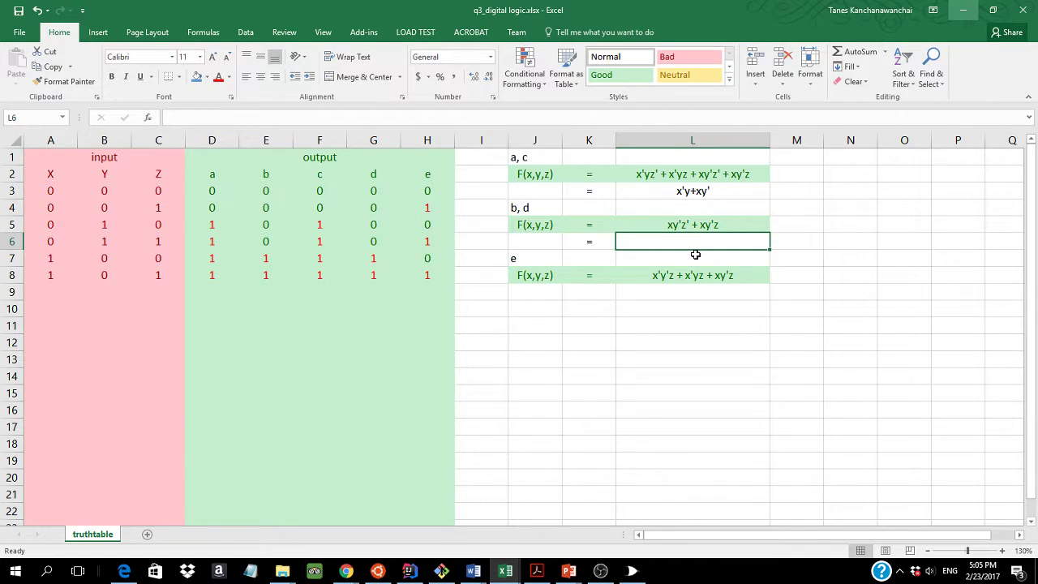
type("xy")
key("BackSpace")
key("Return")
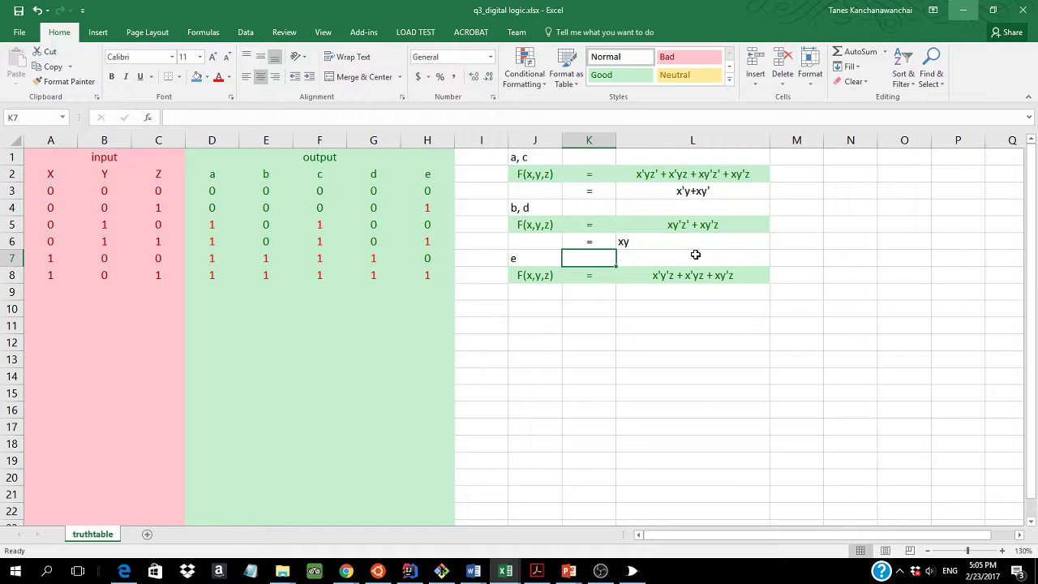
key("Up")
key("Right")
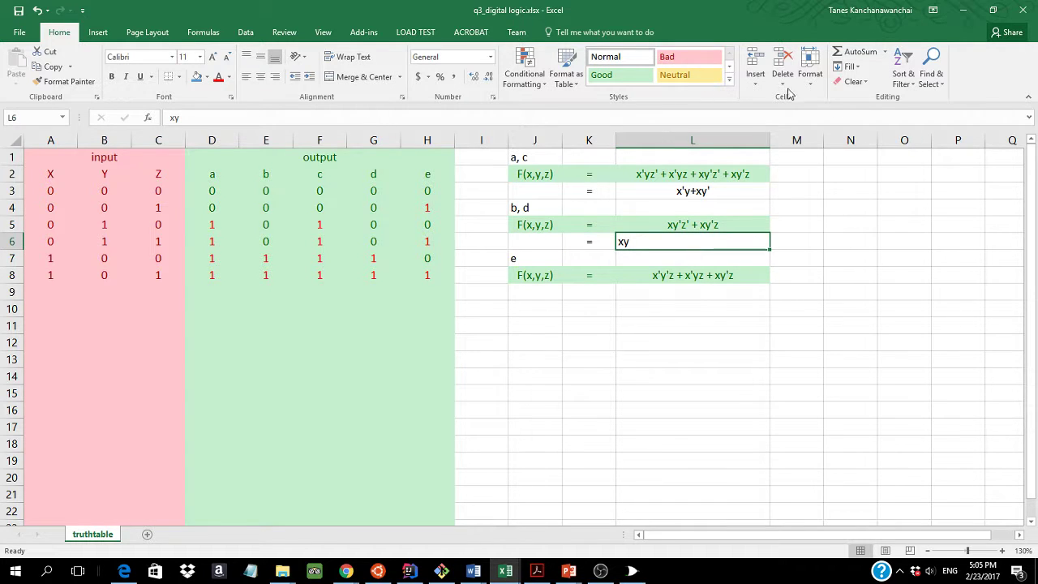
left_click(260, 76)
Enter = in K9 below the e function.
left_click(585, 295)
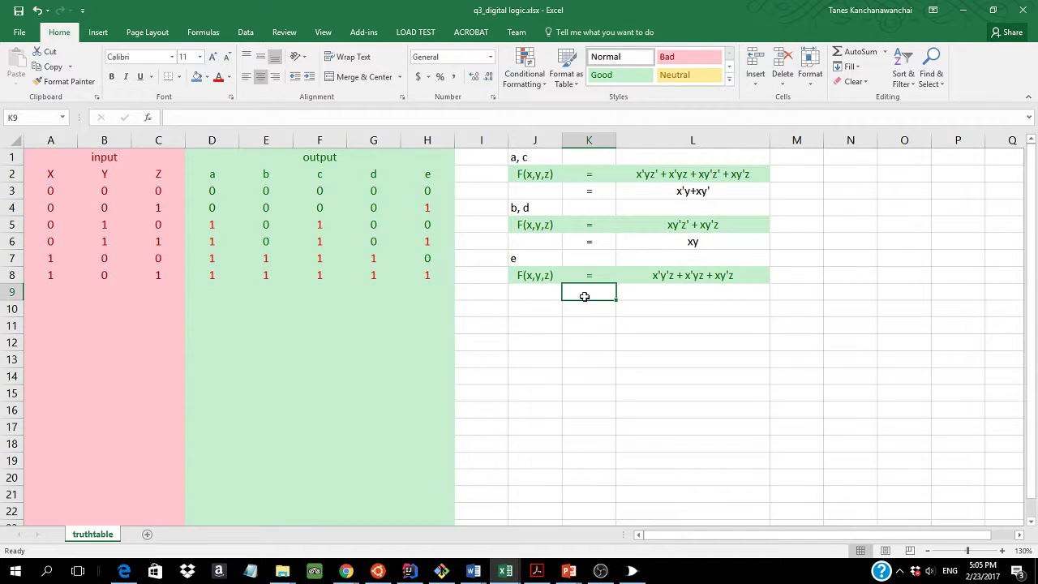
type("=")
key("Tab")
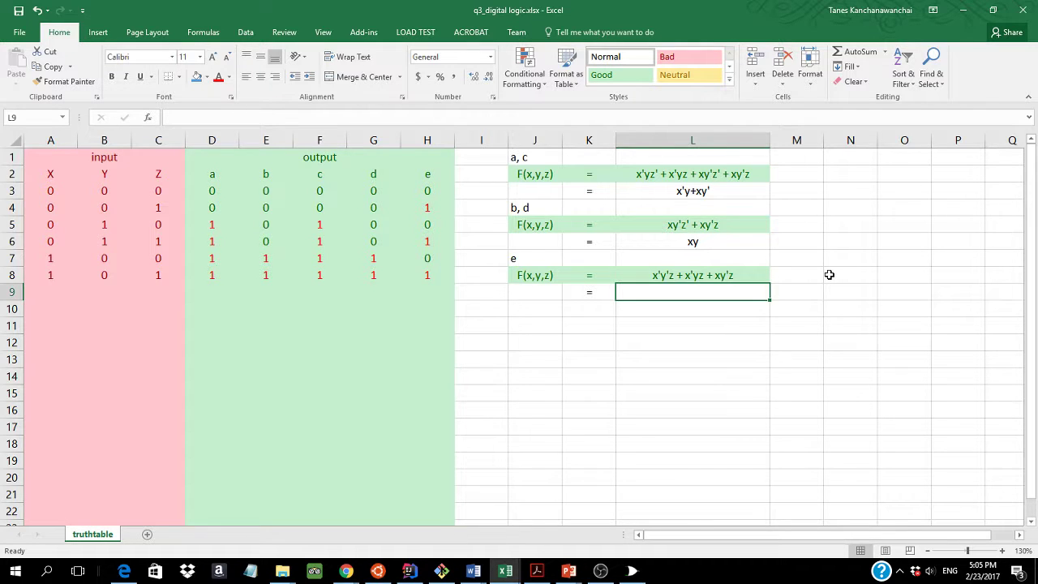
Check the simplified b, d function in Excel against the circuit, and return to Logisim-evolution.
key("alt+Tab")
key("alt+Tab")
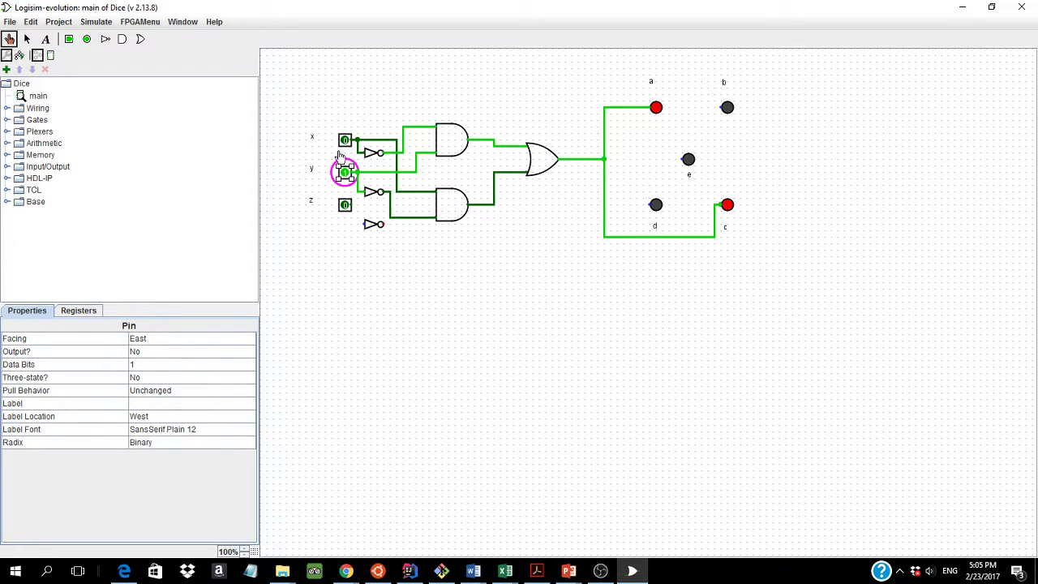
key("alt+Tab")
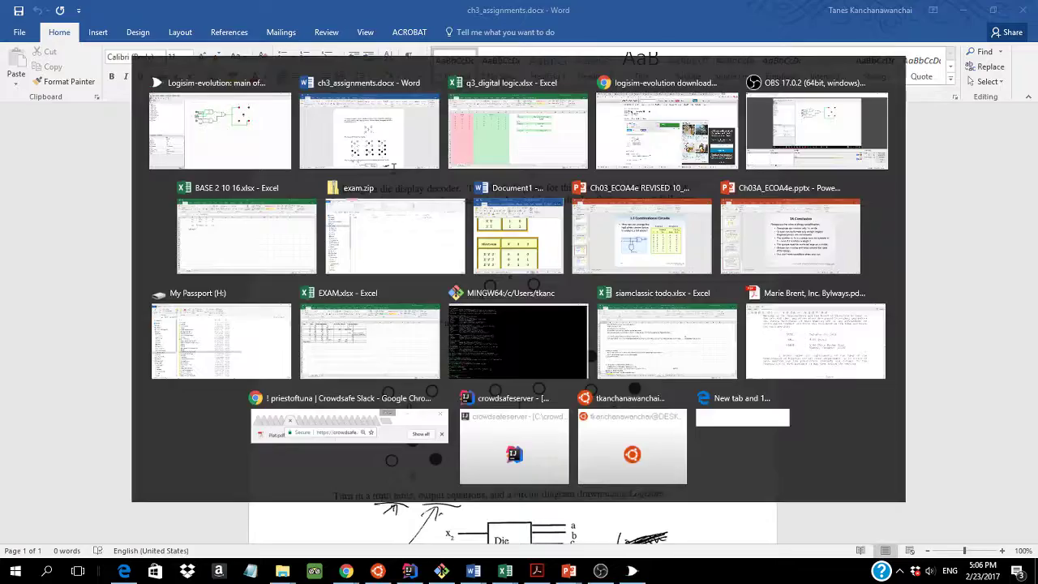
key("alt+Tab")
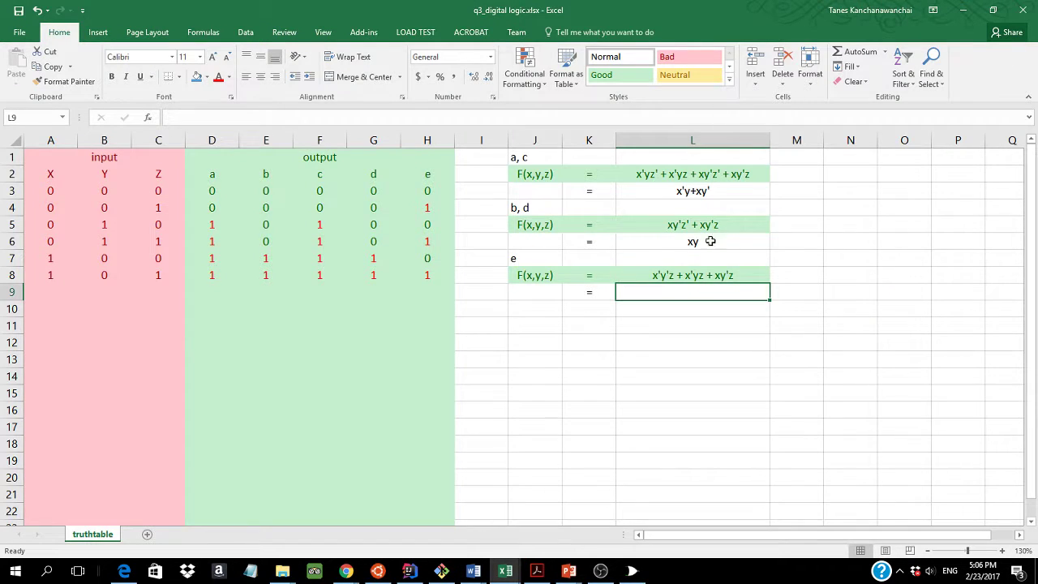
key("alt+Tab")
key("alt+Tab")
key("Tab")
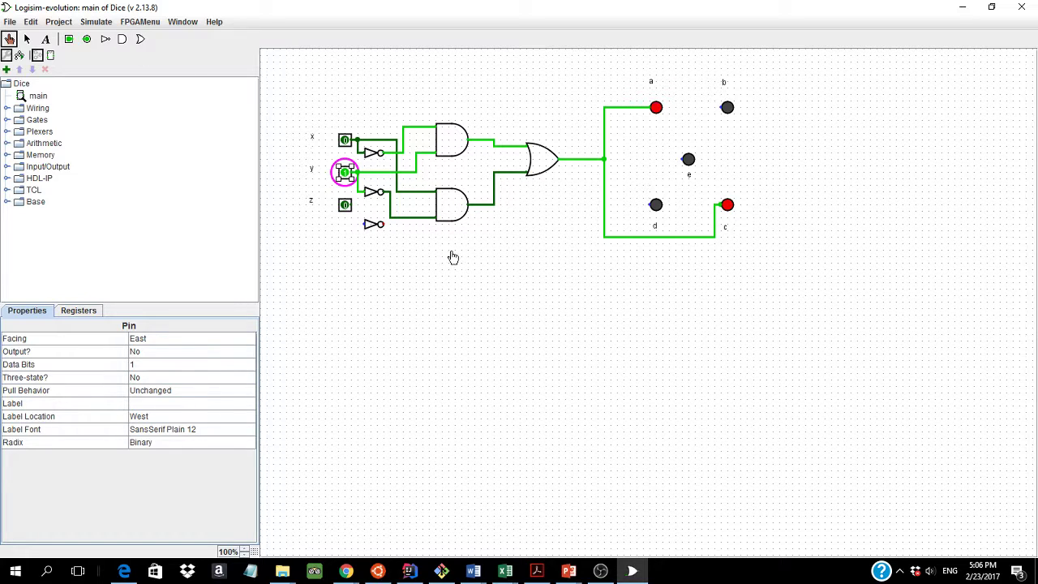
Add a two-input AND gate above the existing AND gates, feed it from x and y, and wire its output to LEDs b and d.
left_click(122, 41)
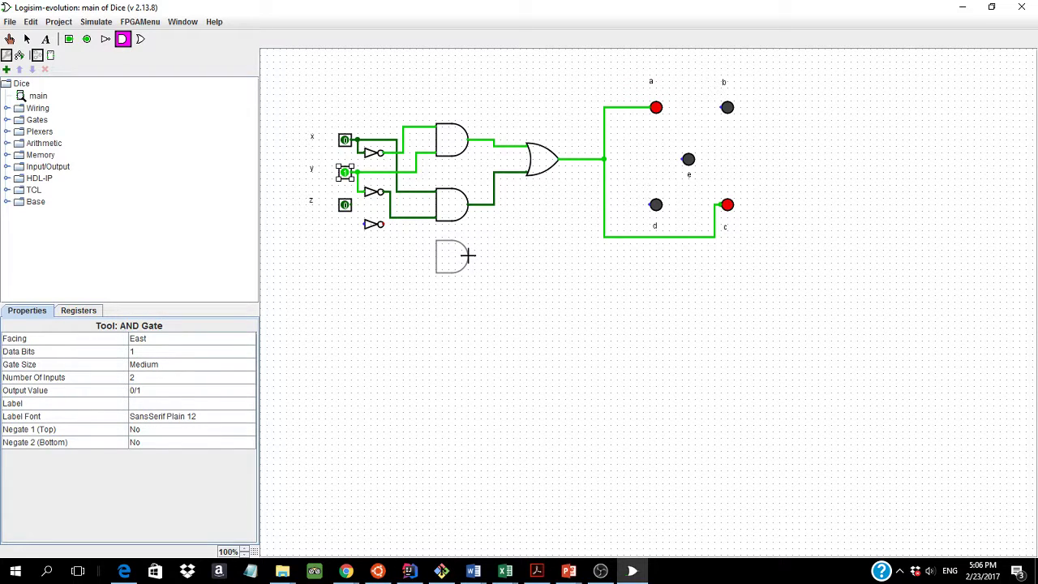
left_click(468, 88)
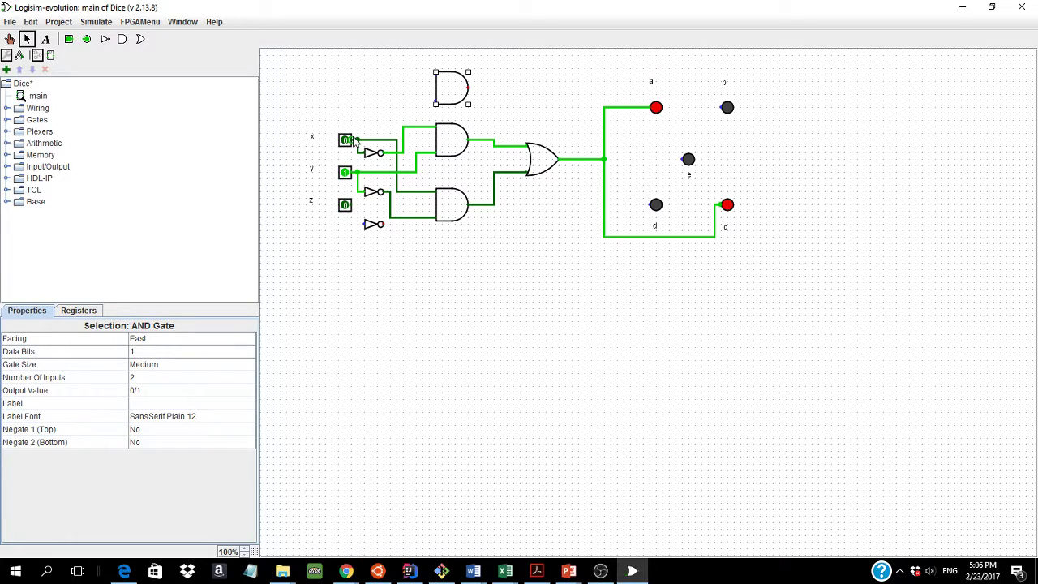
left_click_drag(356, 141, 436, 81)
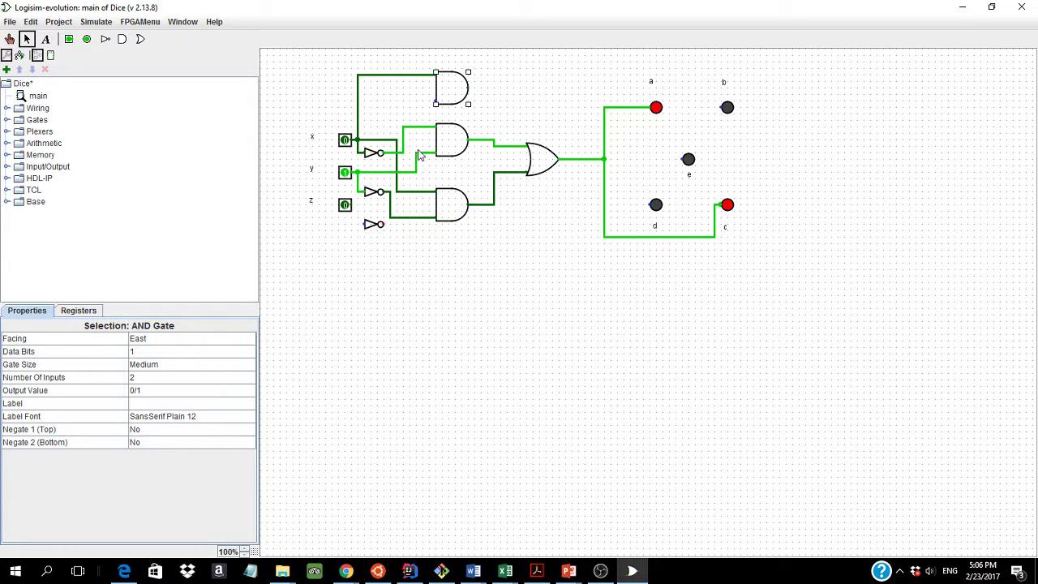
left_click_drag(416, 153, 436, 104)
mouse_move(468, 88)
left_mouse_down()
mouse_move(707, 90)
mouse_move(711, 124)
mouse_move(707, 107)
mouse_move(721, 107)
left_mouse_up()
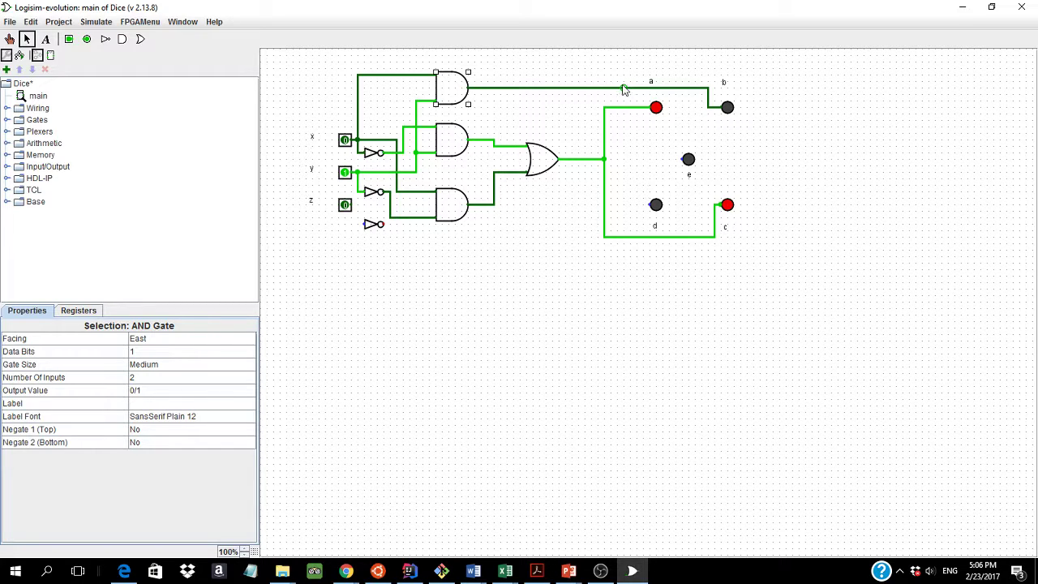
left_click_drag(625, 88, 655, 204)
Switch to the Excel truth table, enter y'z+x'z in L9 as the simplified e function, and centre it.
key("alt+Tab")
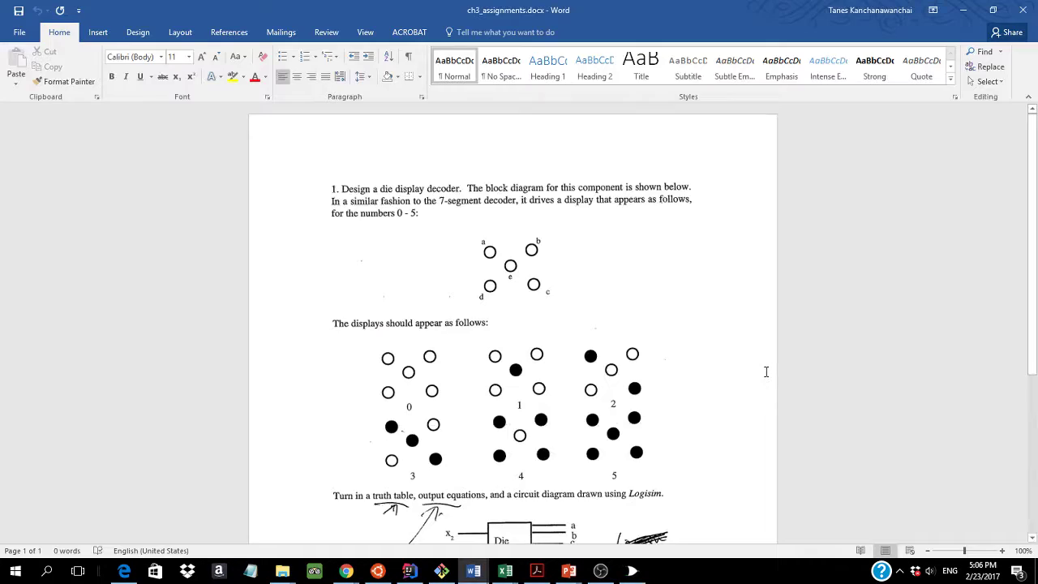
key("alt+Tab")
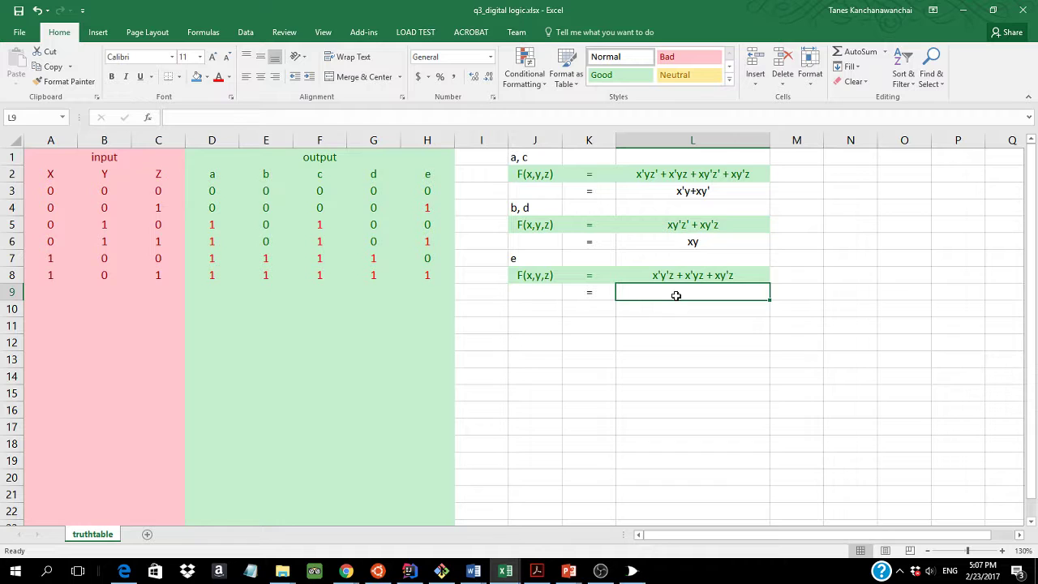
type("y'")
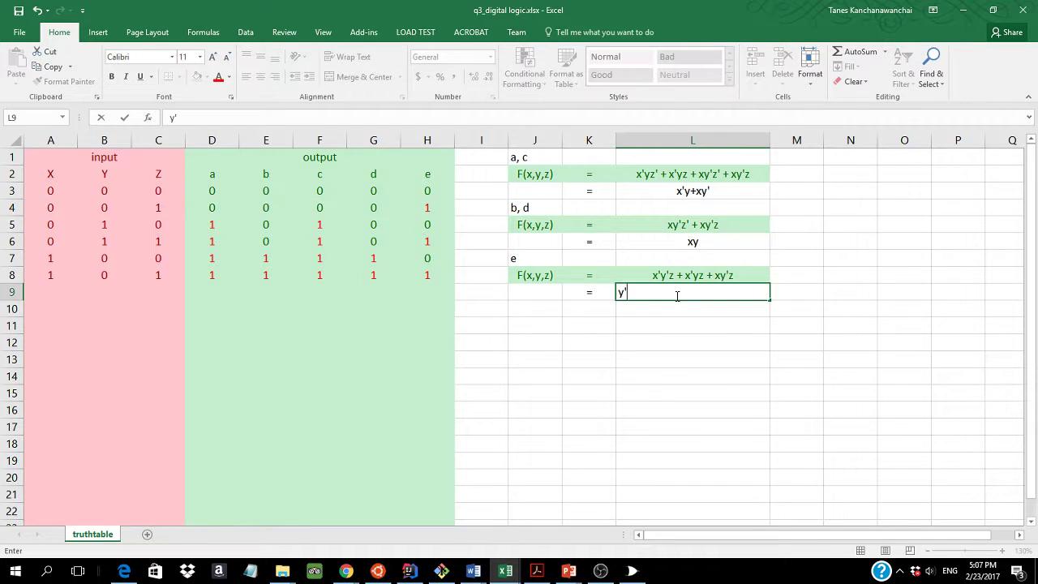
type("z")
type("+x'z")
left_click(724, 345)
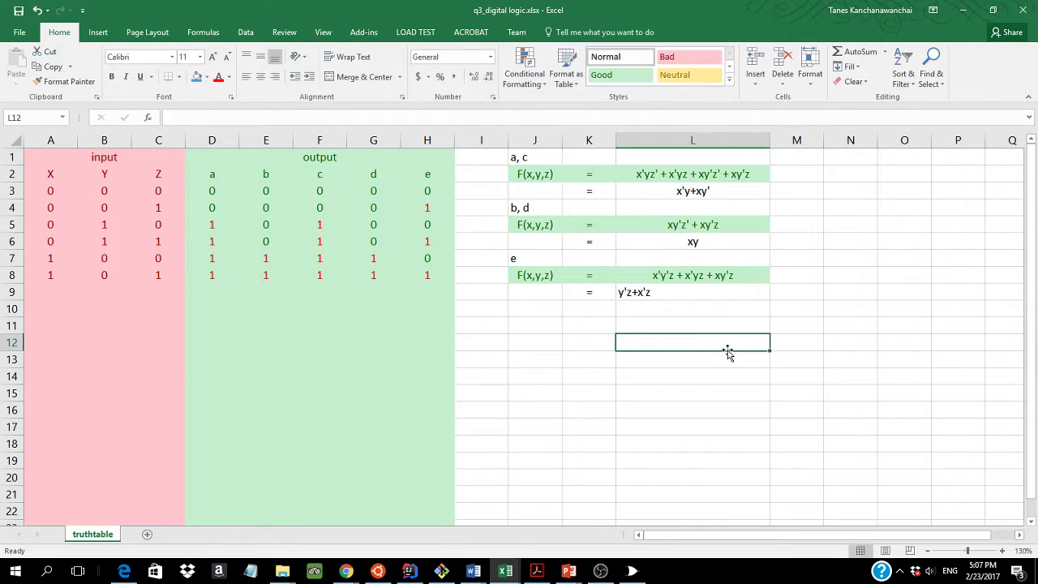
left_click(681, 290)
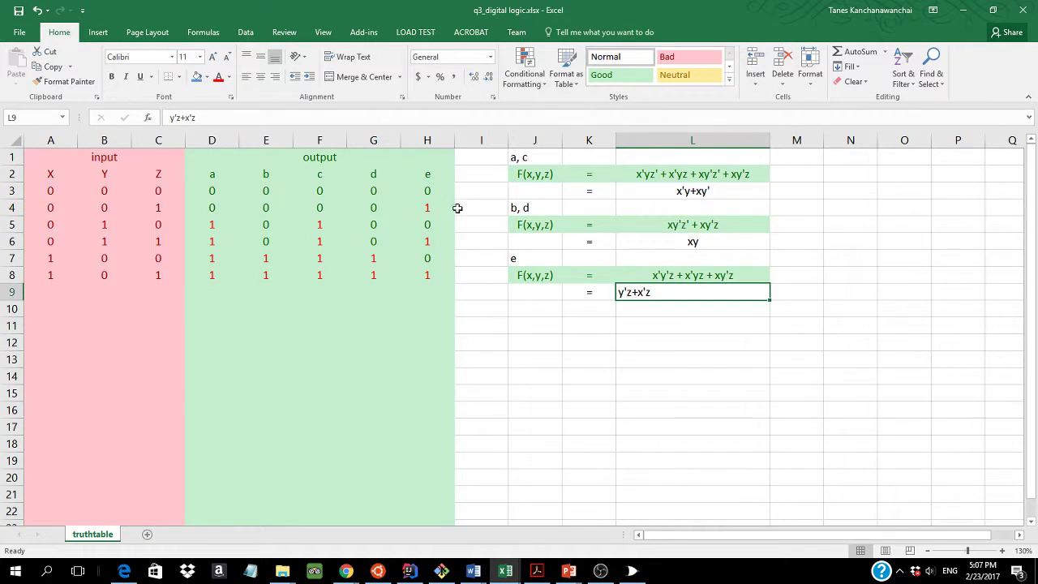
left_click(260, 76)
left_click(453, 361)
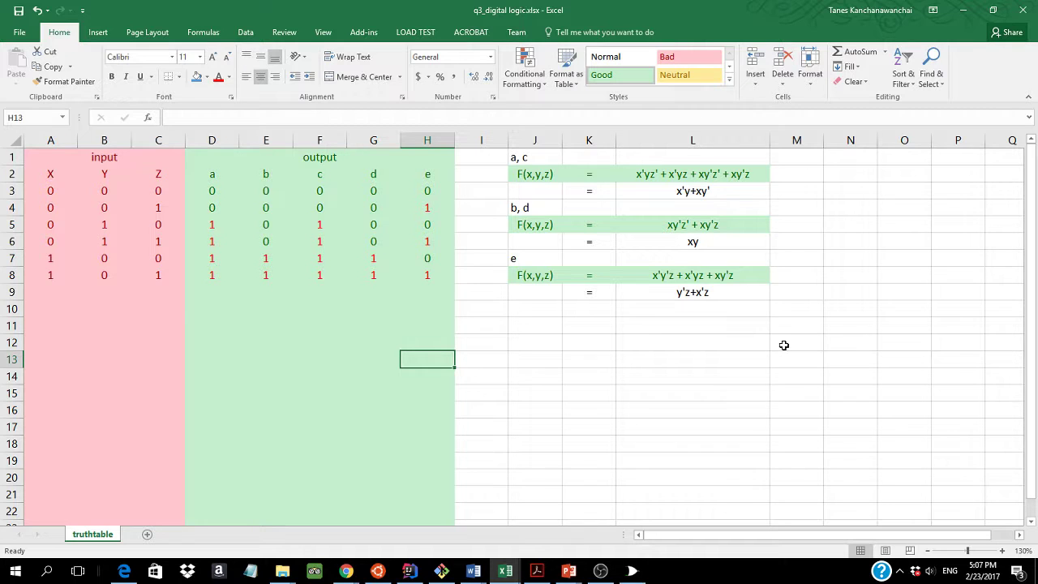
Correct the simplified b, d function in L6 to xy'.
left_click(695, 242)
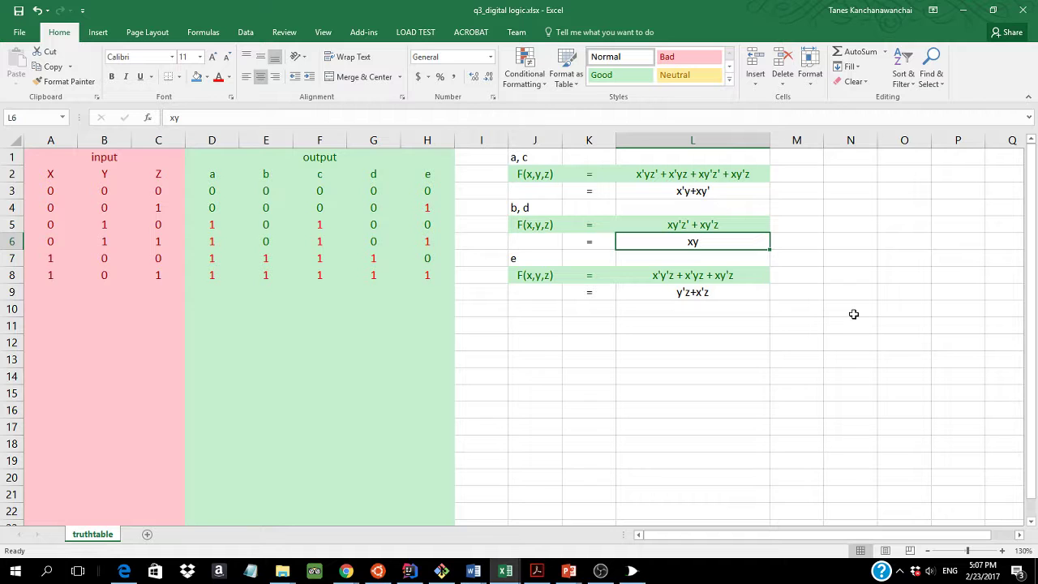
double_click(719, 240)
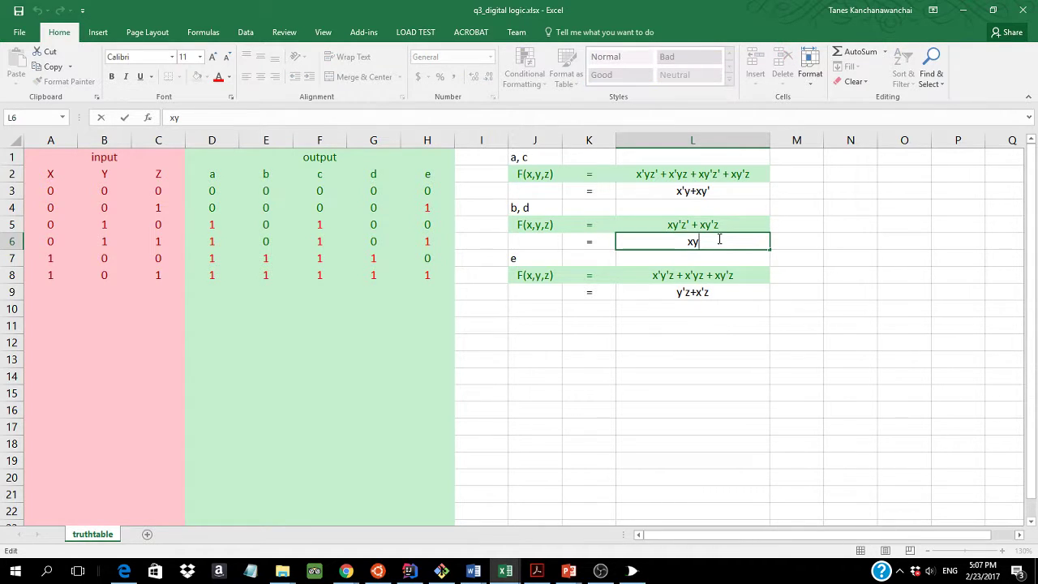
type("'")
key("BackSpace")
key("Return")
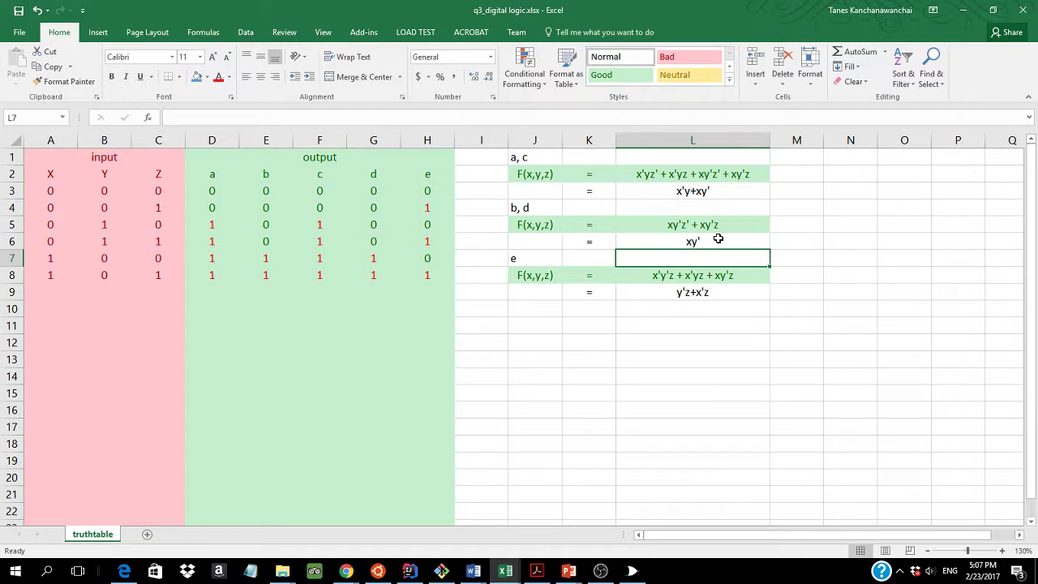
left_click(700, 325)
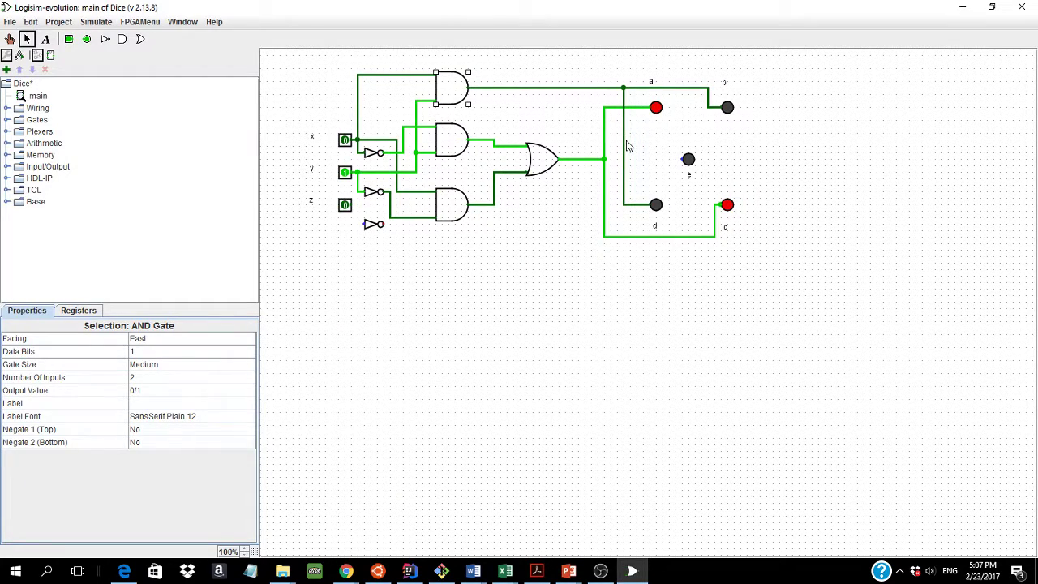
In Logisim-evolution, delete the y wire feeding the topmost AND gate and wire the y inverter's output to that input instead.
left_click(416, 140)
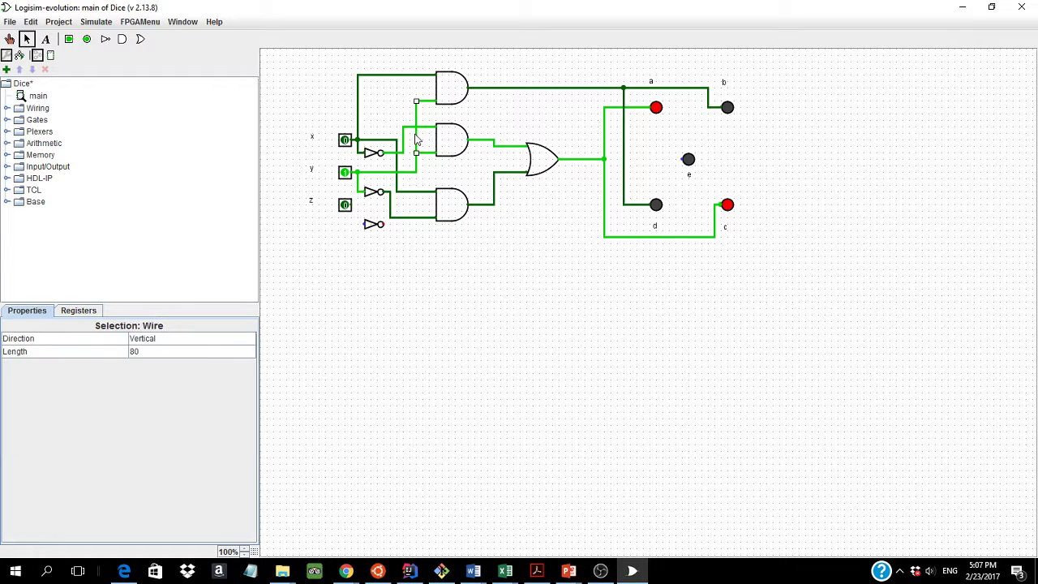
key("Delete")
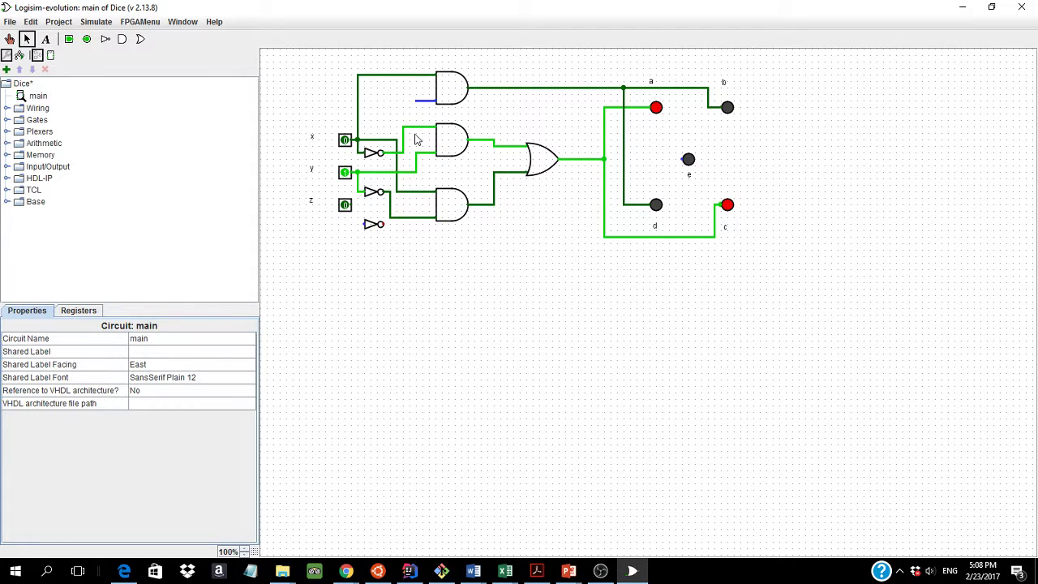
left_click(430, 103)
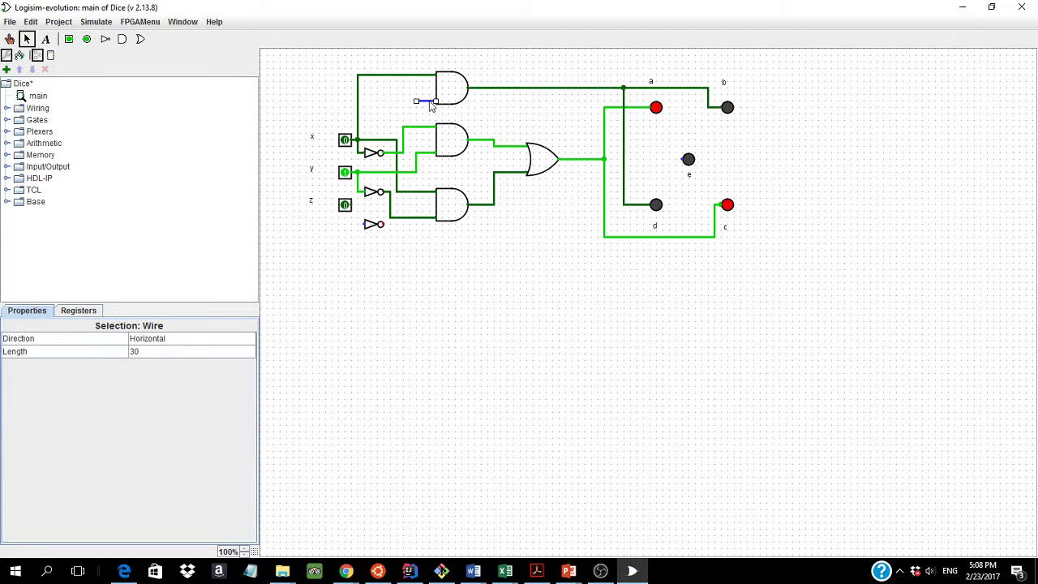
key("Delete")
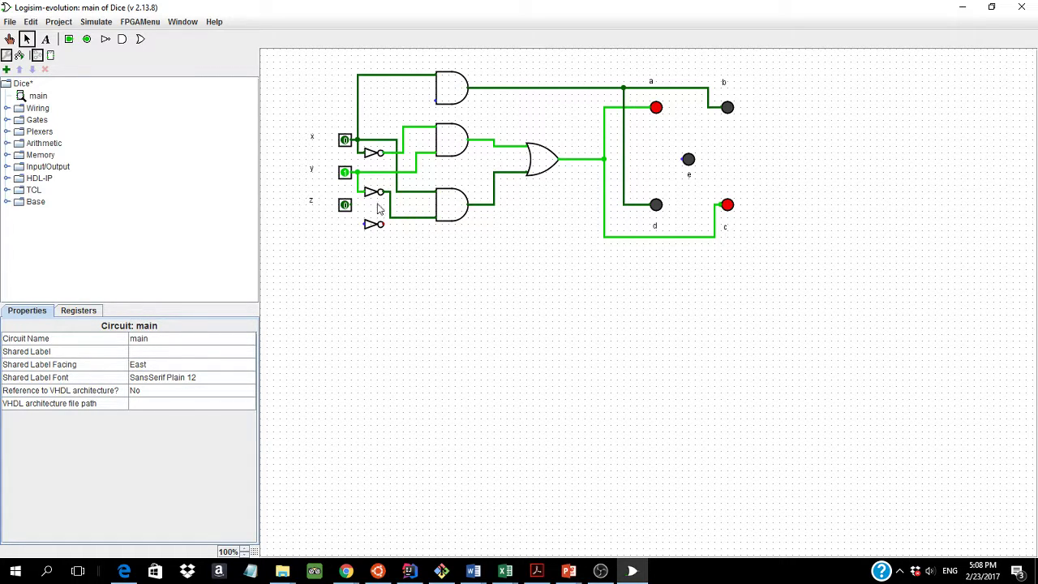
mouse_move(389, 193)
left_mouse_down()
mouse_move(385, 102)
mouse_move(435, 102)
left_mouse_up()
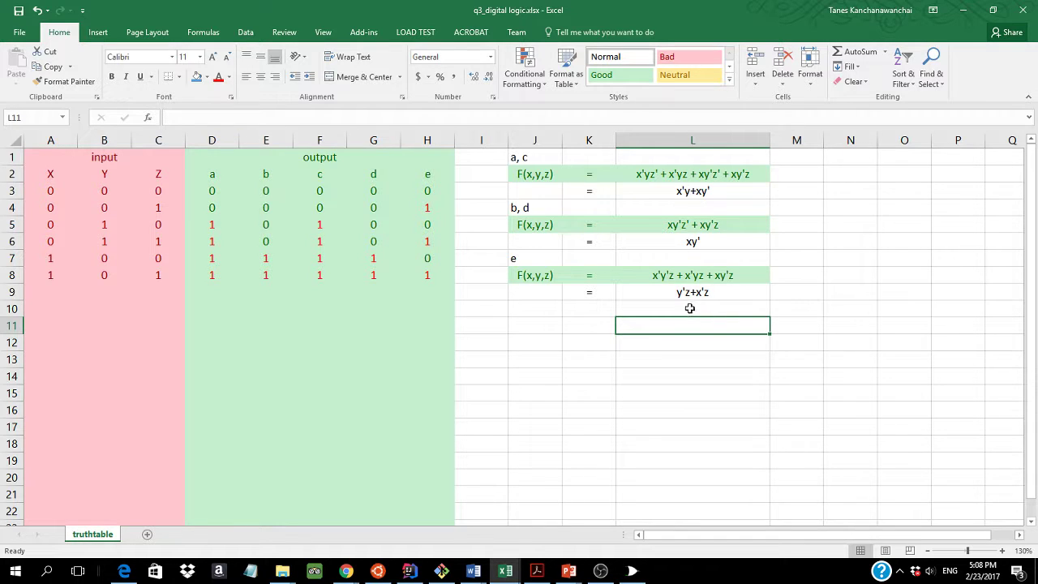
Check the simplified e function in Excel, and in Logisim-evolution add two two-input AND gates below the existing ones plus an OR gate beside them.
key("alt+Tab")
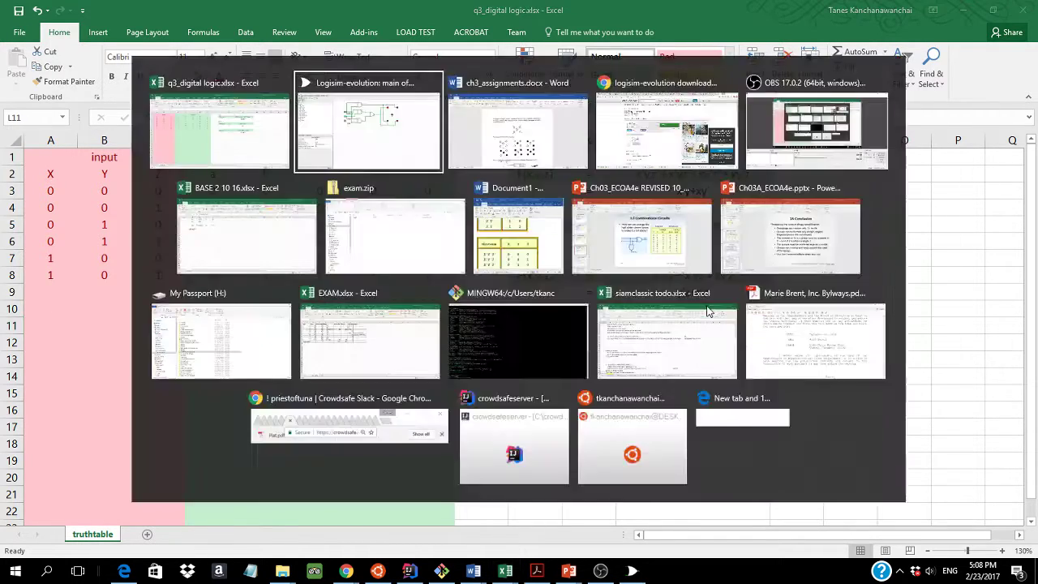
key("alt+Tab")
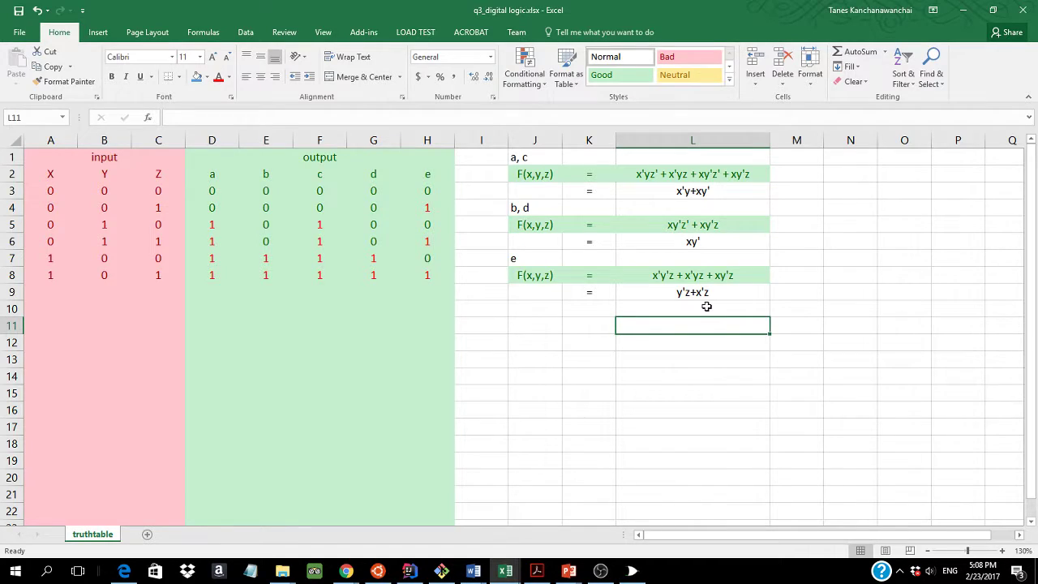
key("alt+Tab")
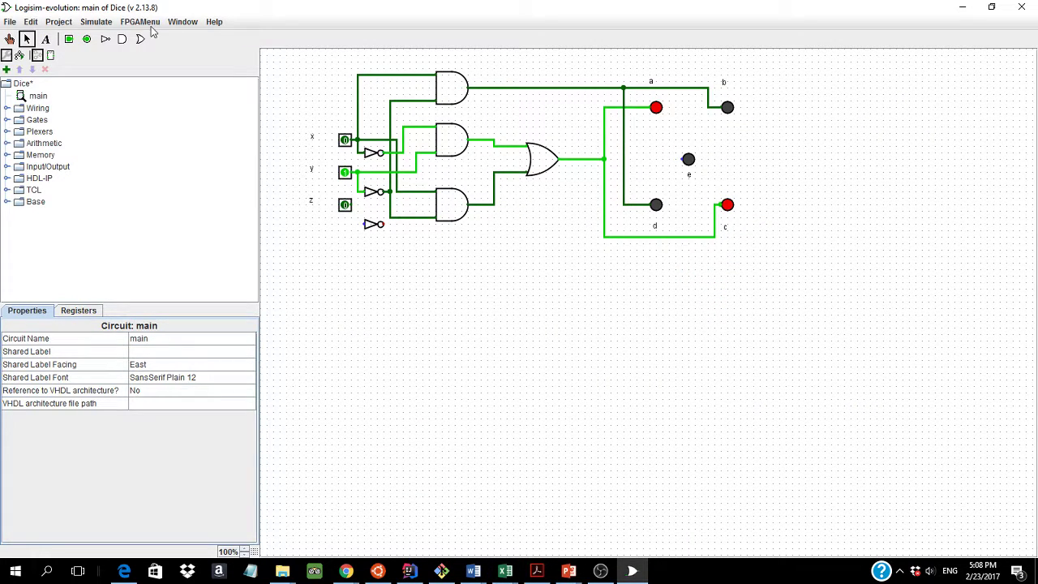
left_click(122, 39)
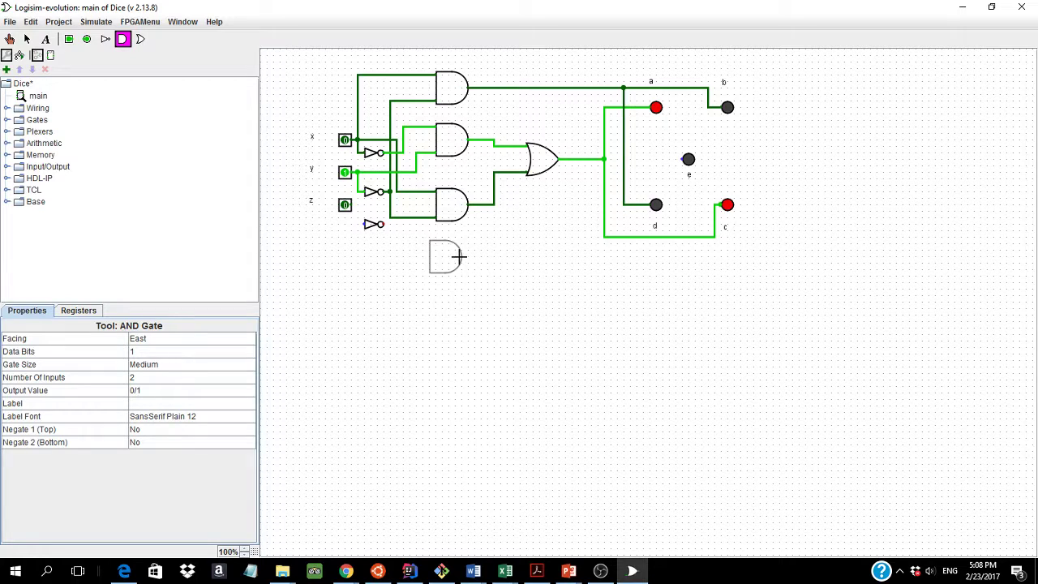
left_click(464, 259)
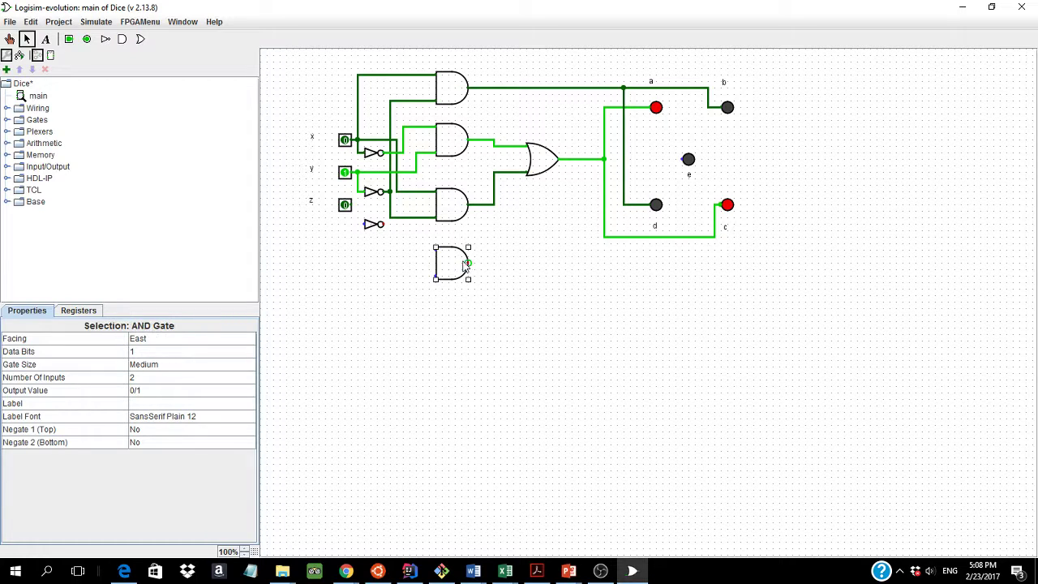
left_click(123, 41)
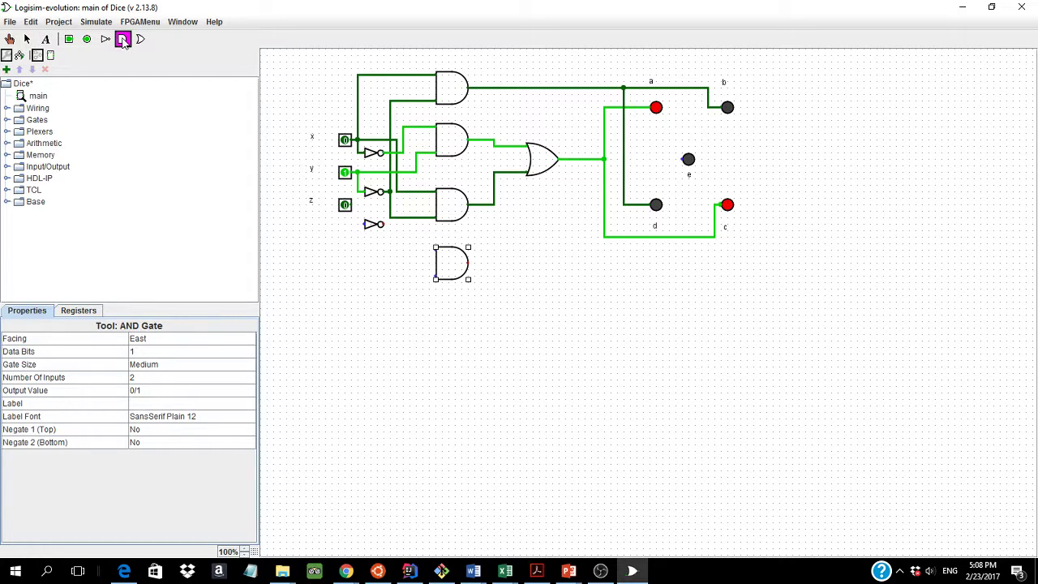
left_click(466, 316)
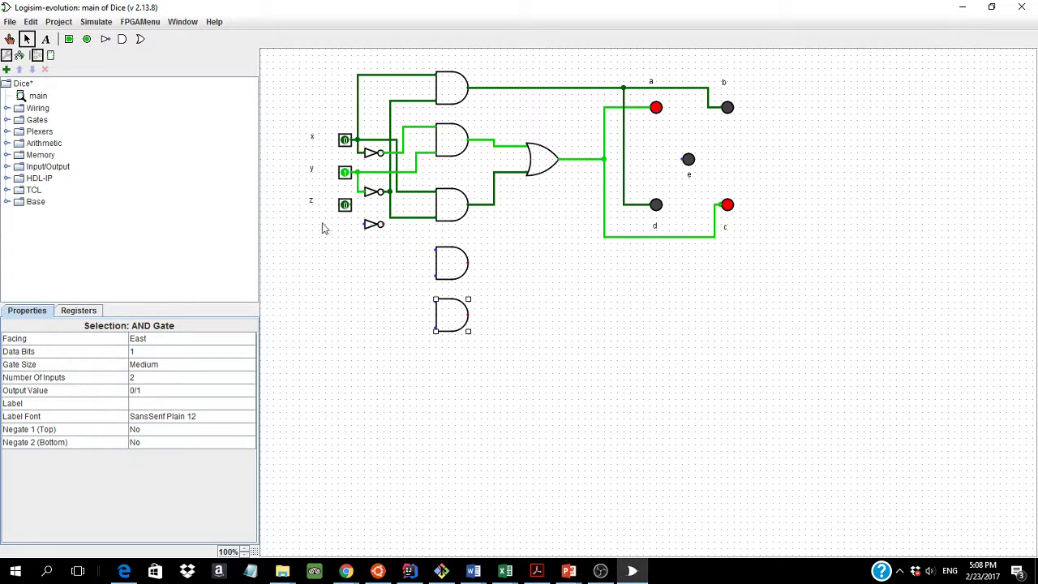
left_click(140, 39)
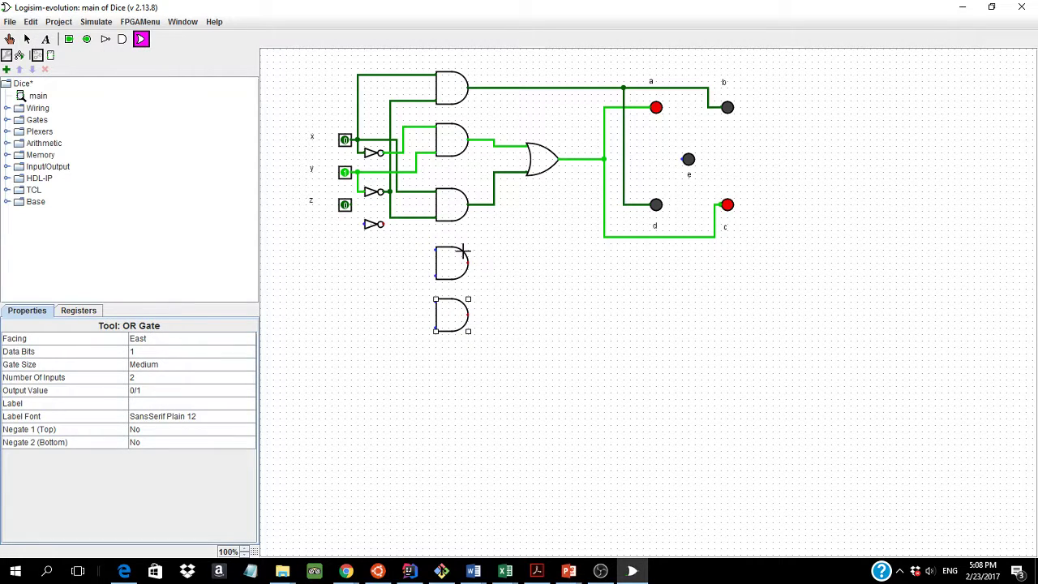
left_click(552, 289)
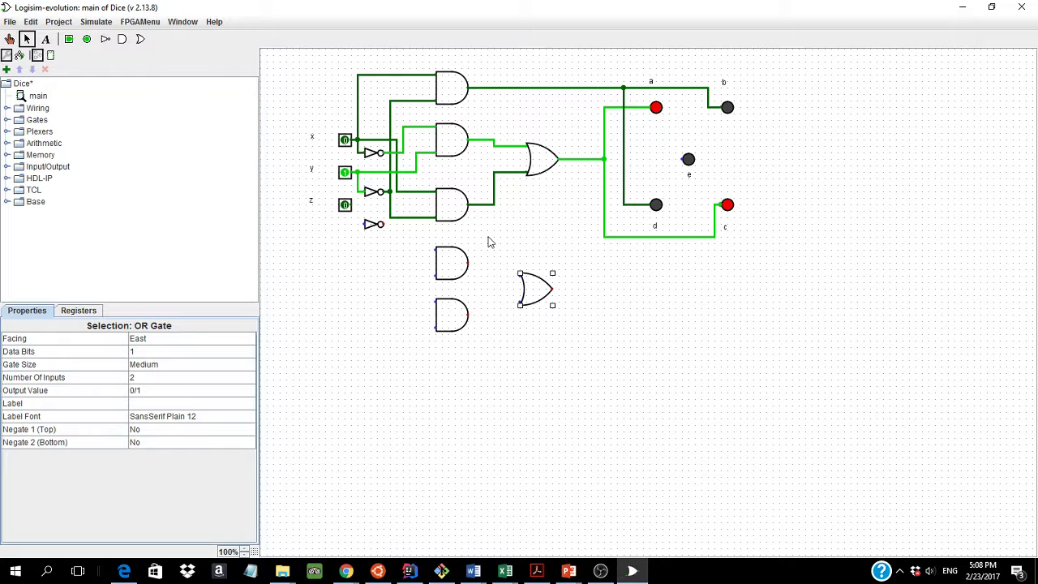
Wire inverted y and z into the upper new AND gate, its output into the new OR gate, and the OR output to LED e.
key("alt+Tab")
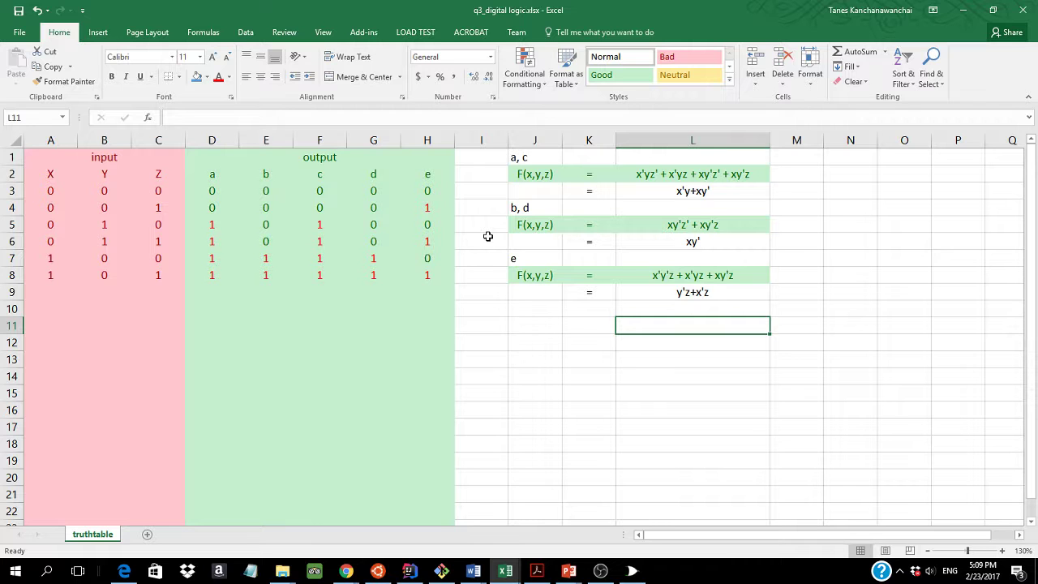
key("alt+Tab")
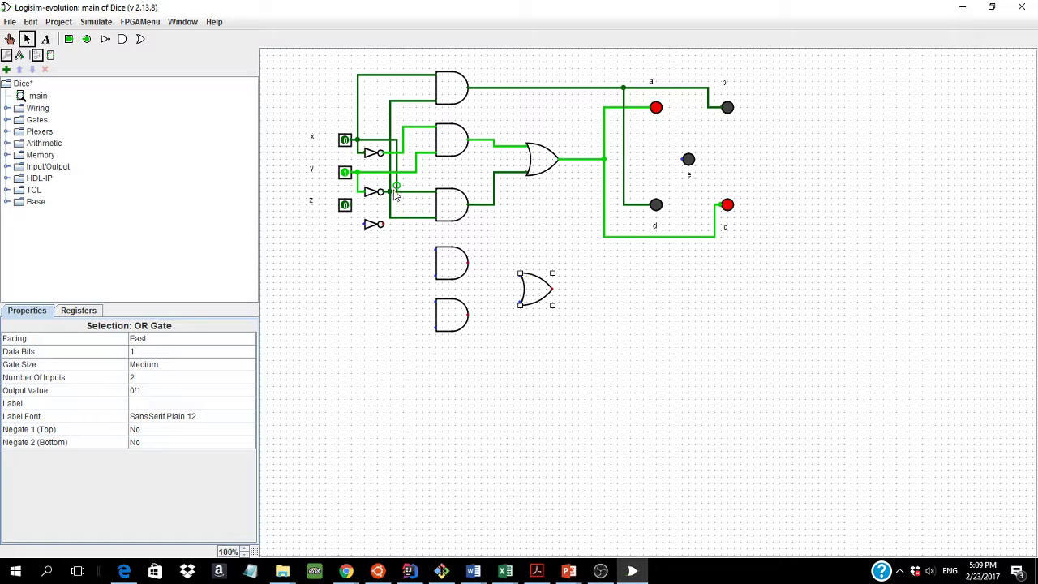
left_click_drag(390, 223, 434, 276)
left_click_drag(351, 204, 506, 278)
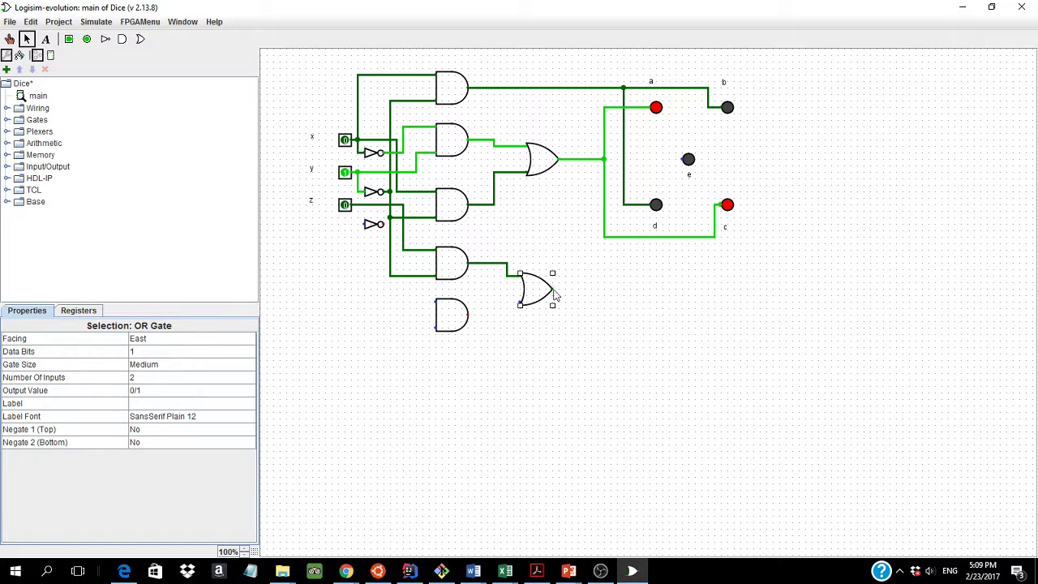
left_click_drag(553, 290, 680, 160)
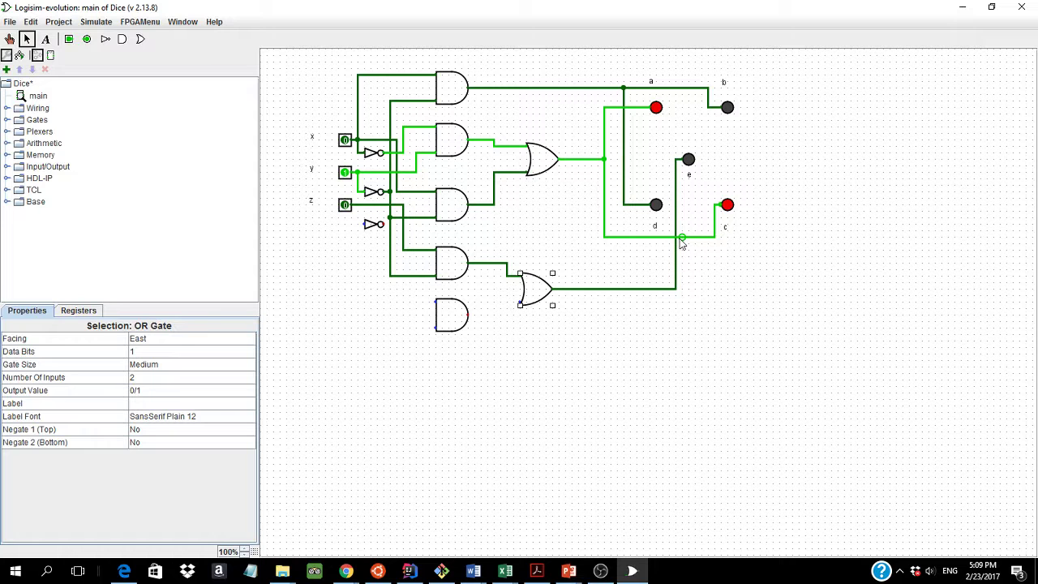
Recheck the e function in Excel, wire inverted x and z into the lowest AND gate, and connect its output to the OR gate's free input.
key("alt+Tab")
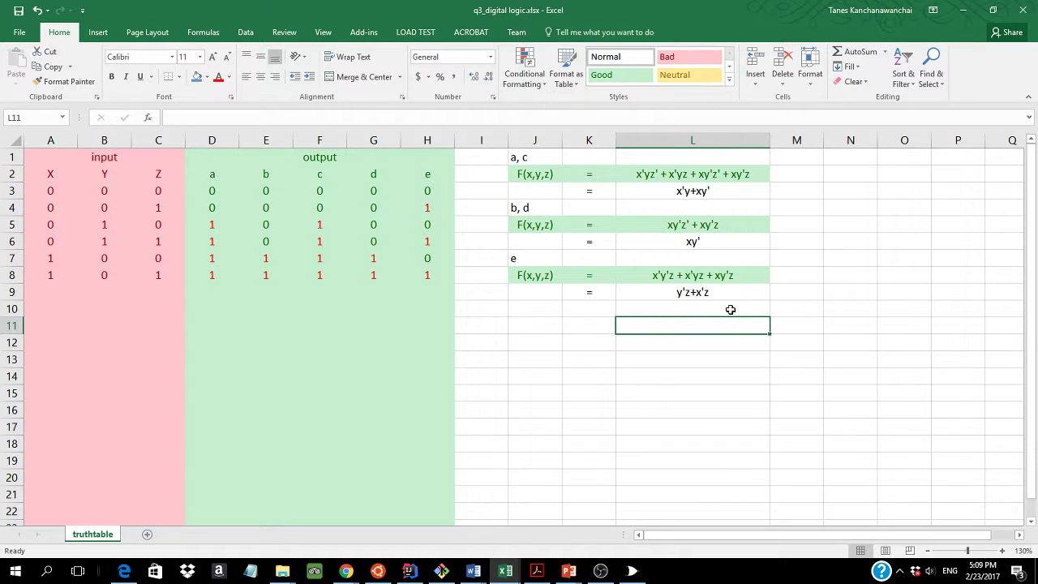
key("alt+Tab")
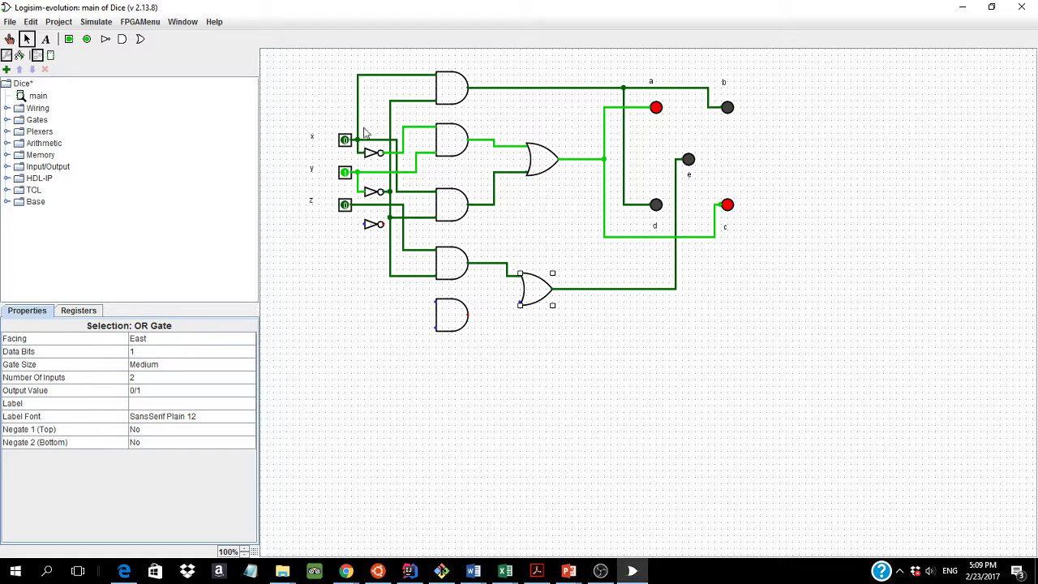
left_click_drag(400, 155, 435, 308)
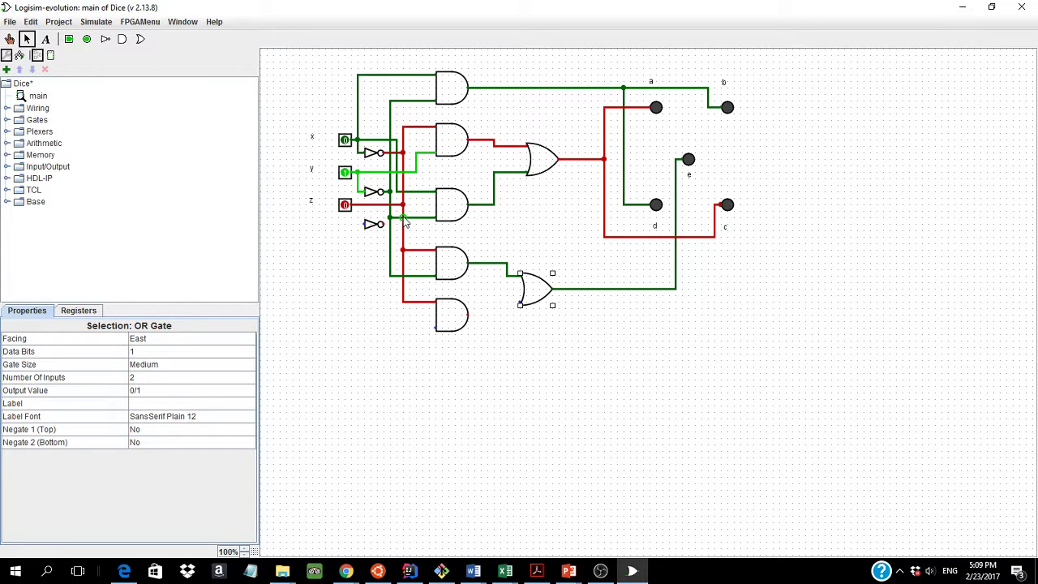
key("ctrl+z")
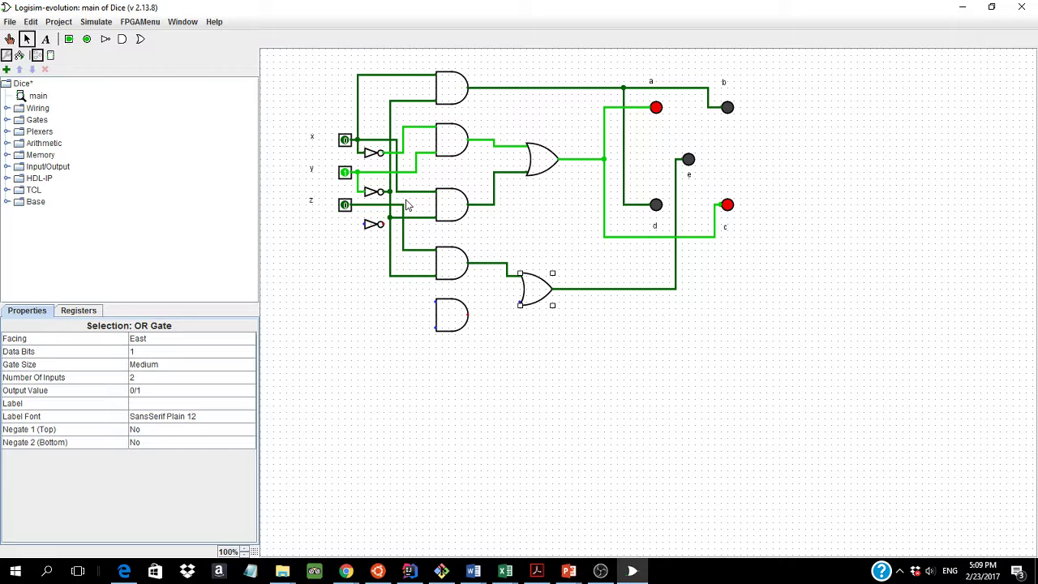
mouse_move(406, 253)
left_mouse_down()
mouse_move(410, 325)
mouse_move(435, 328)
left_mouse_up()
left_click_drag(410, 133, 435, 306)
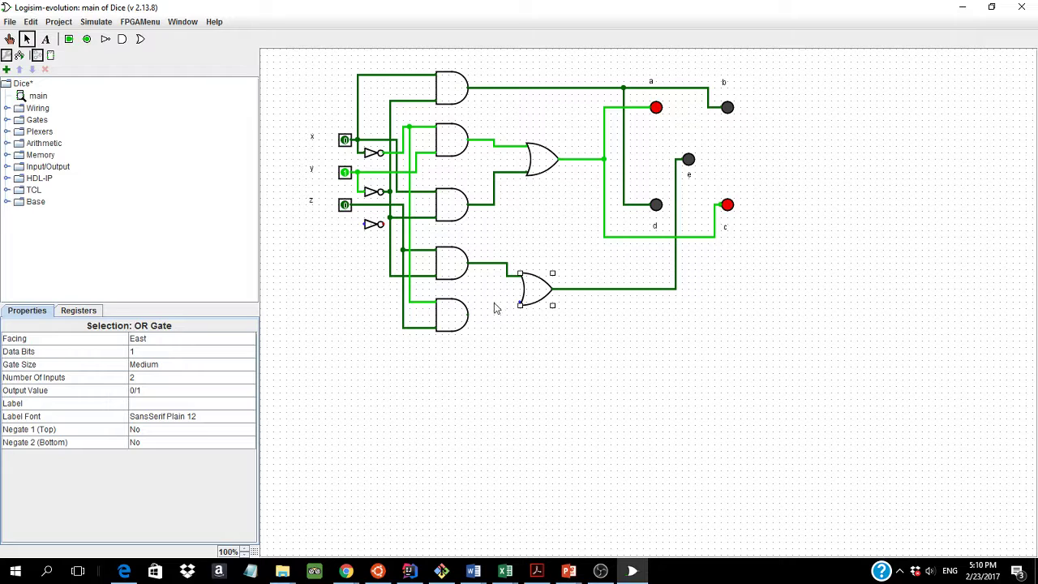
left_click_drag(468, 316, 520, 306)
Save the Dice circuit.
left_click(345, 174)
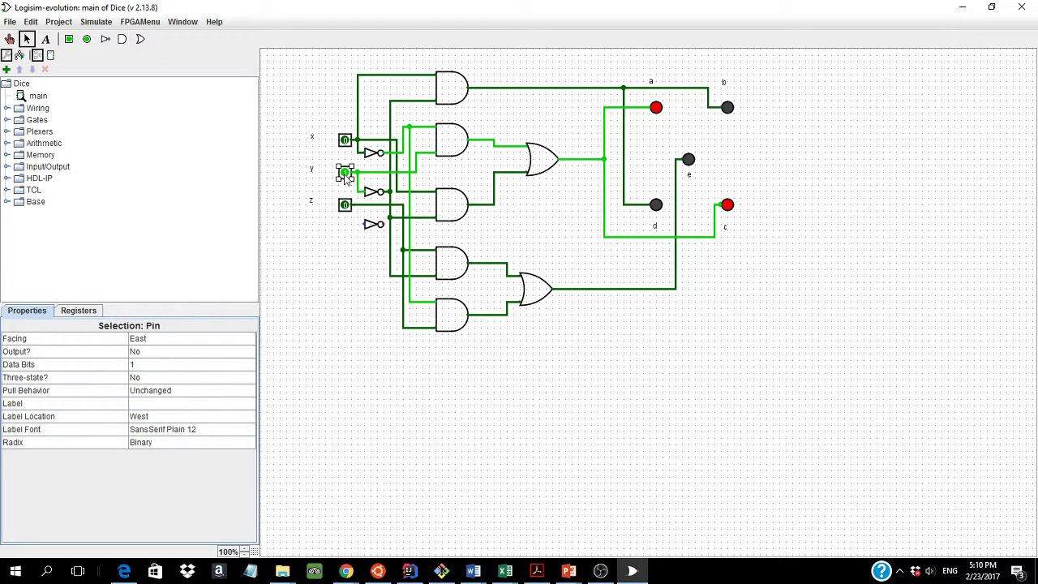
left_click(344, 140)
left_click(12, 23)
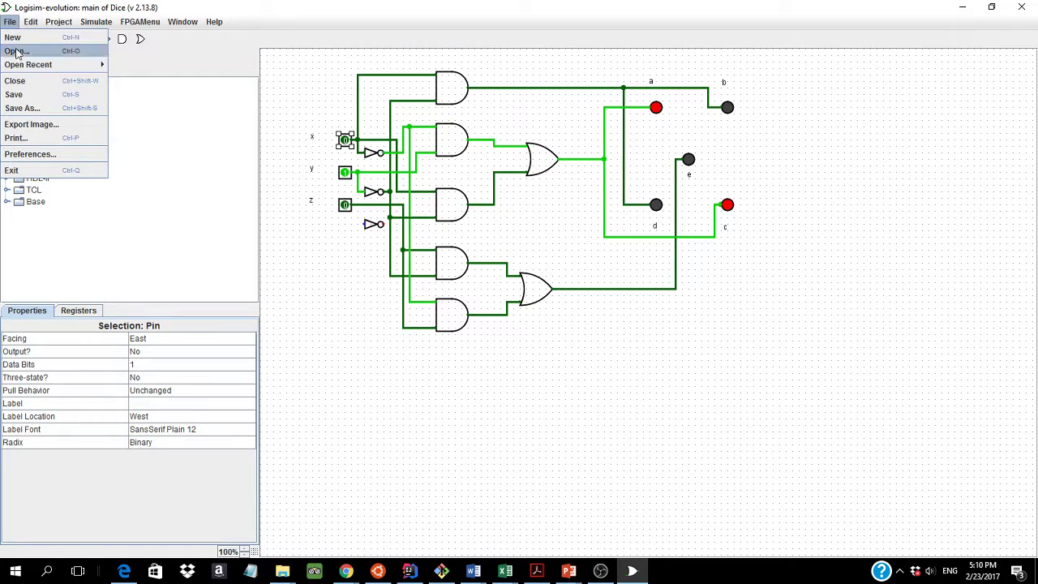
left_click(23, 95)
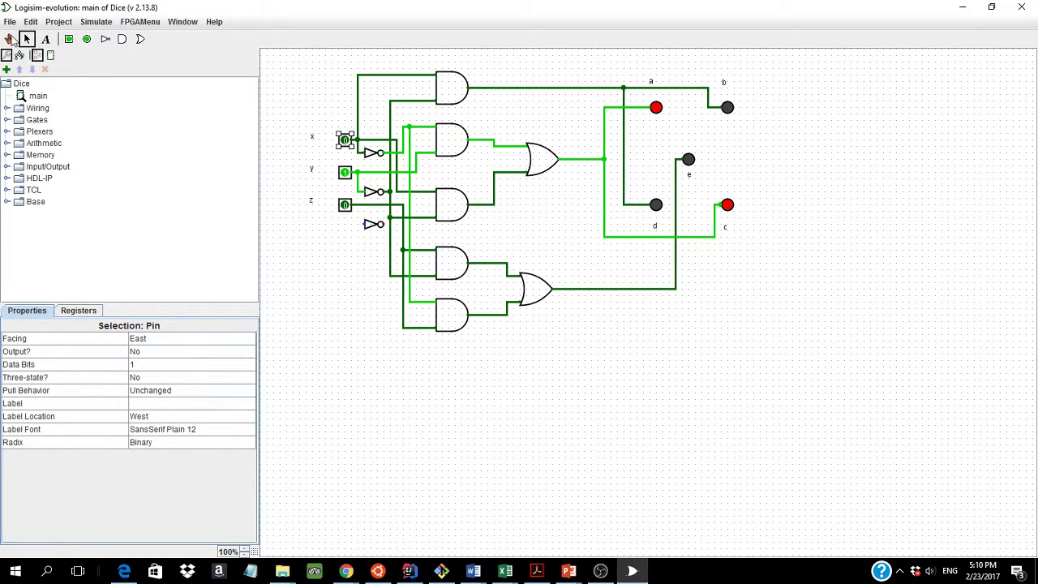
Simulate the x, y, z input combinations 000, 001, 010 and 011 with the Poke tool and check the die LEDs.
left_click(9, 39)
left_click(345, 174)
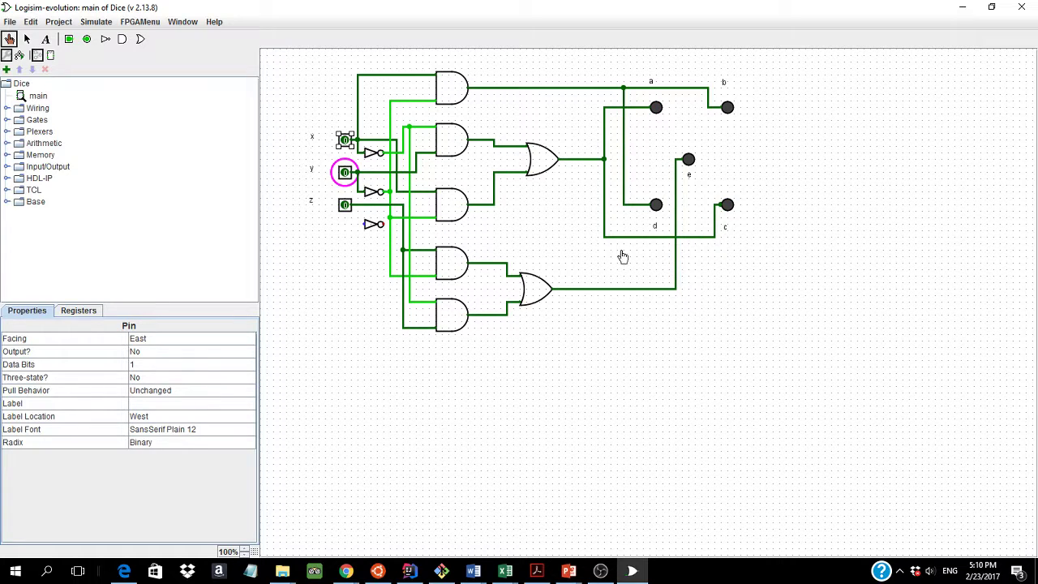
left_click(345, 206)
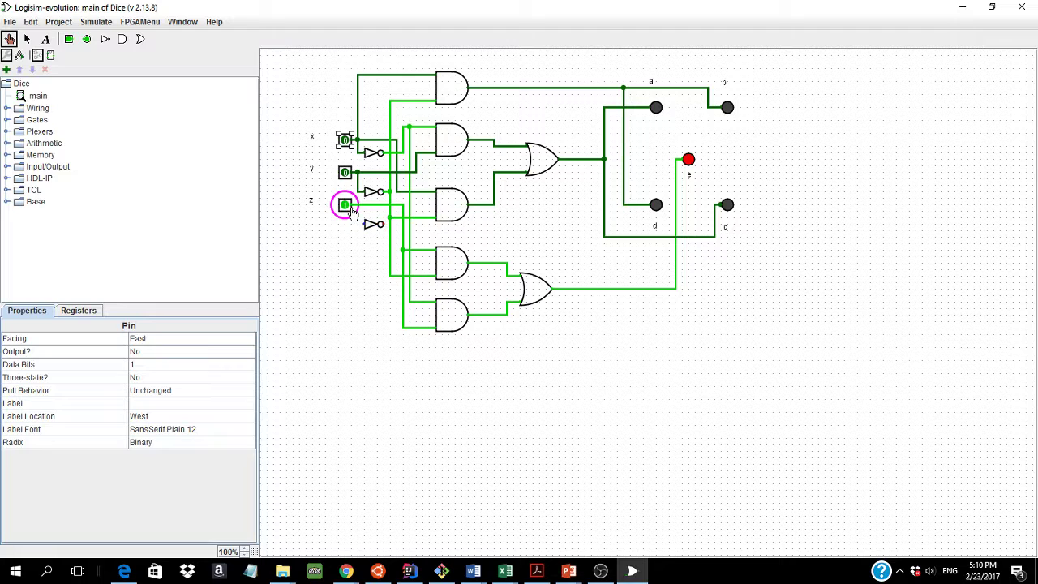
left_click(345, 206)
left_click(347, 174)
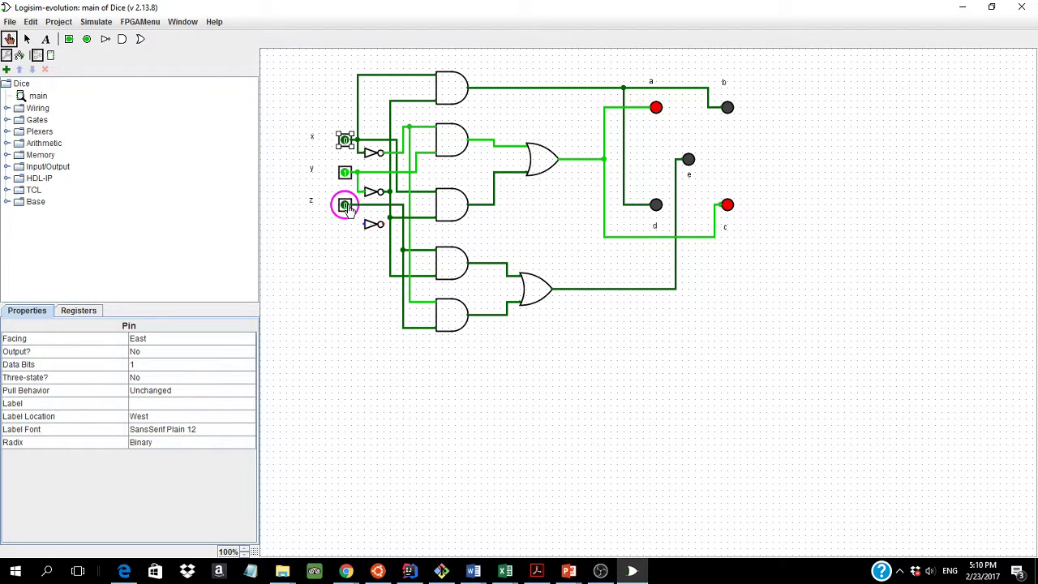
left_click(345, 206)
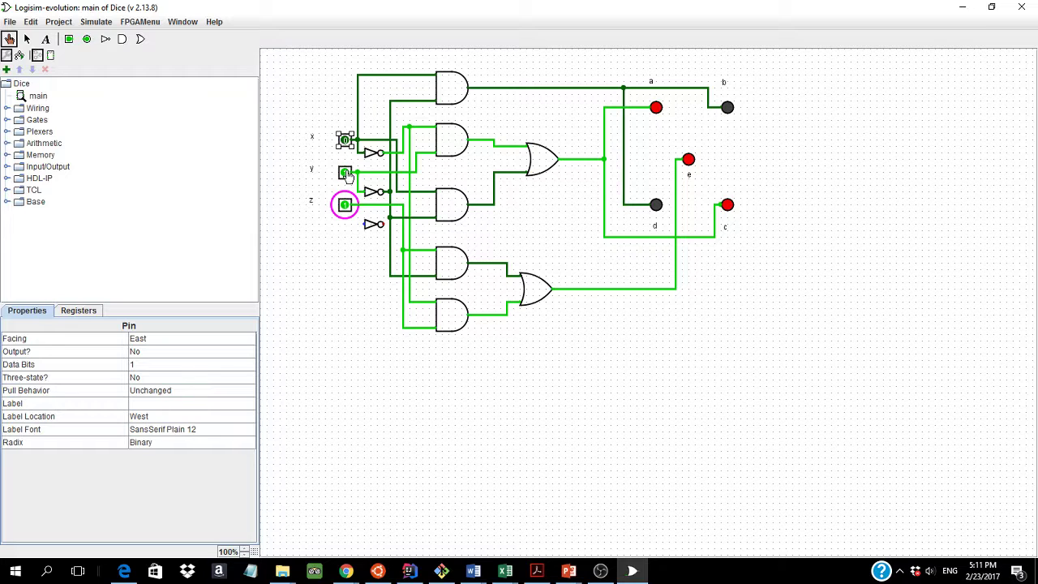
Reset y and z to 0, and simulate the x, y, z combinations 100 and 101 to check the die LEDs.
left_click(346, 173)
left_click(345, 206)
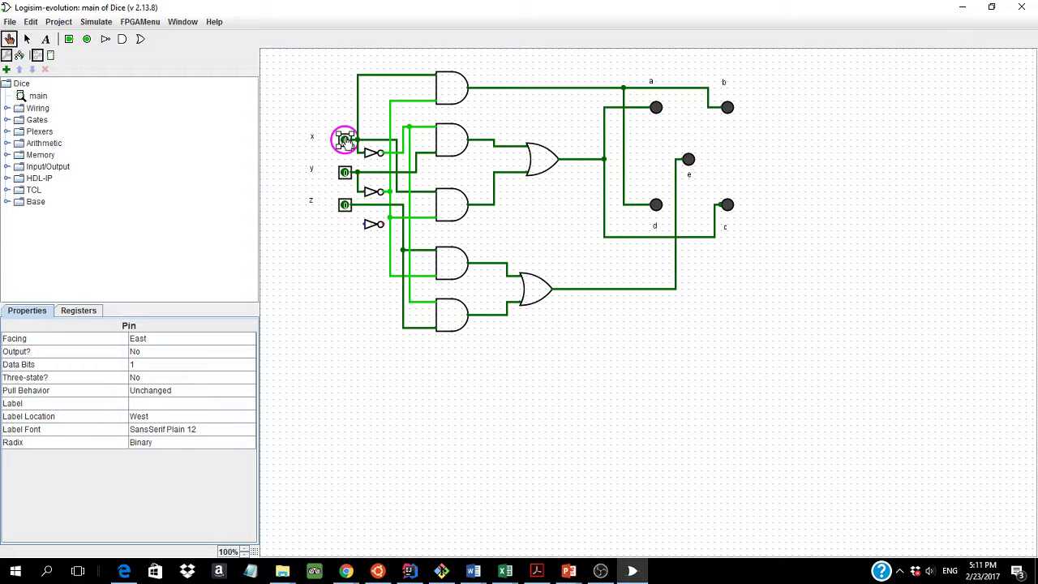
left_click(346, 140)
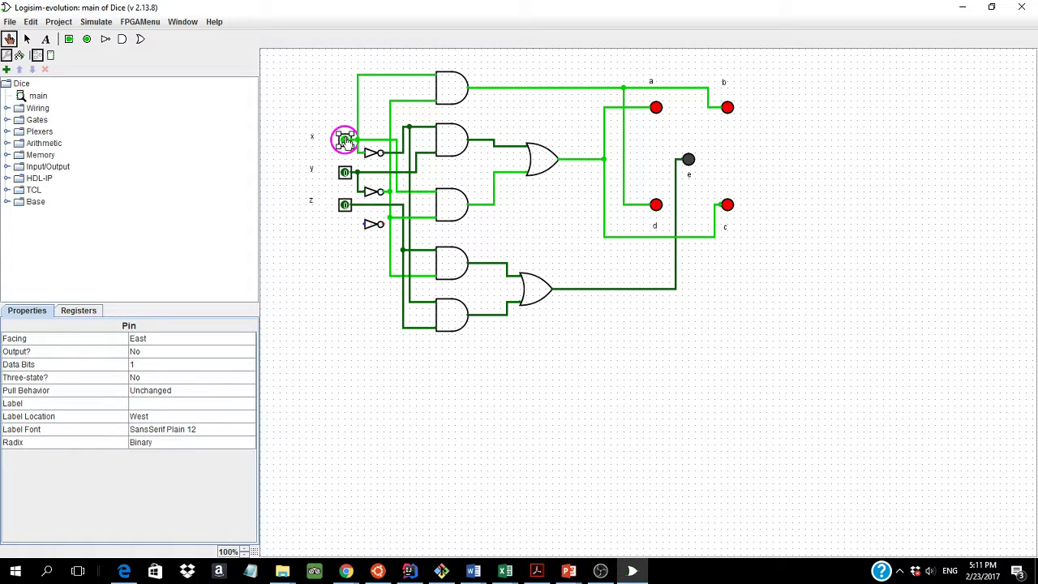
left_click(346, 206)
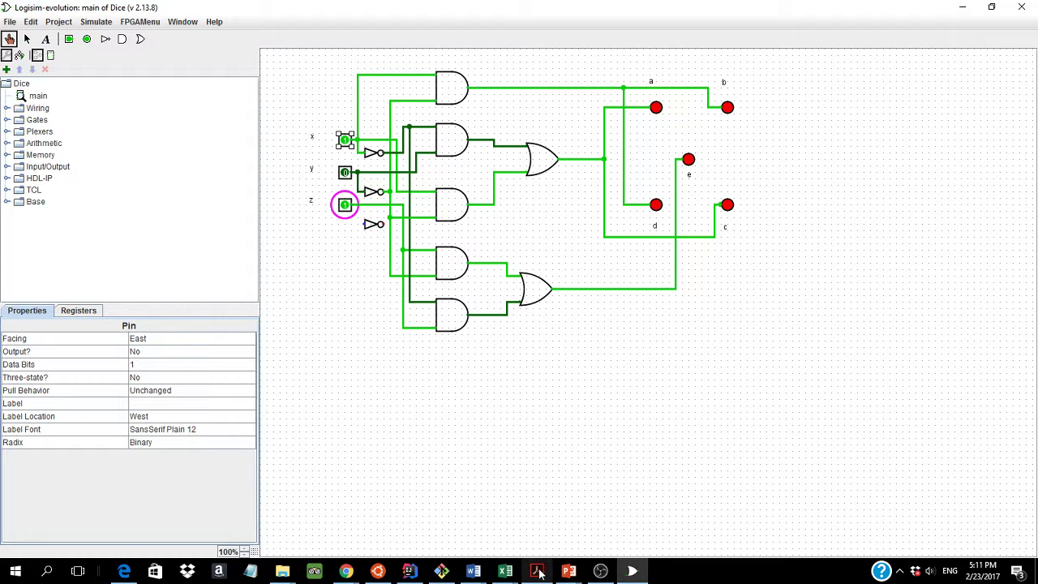
Switch to ch3_assignments.docx in Word and review the required die patterns and deliverables.
left_click(505, 571)
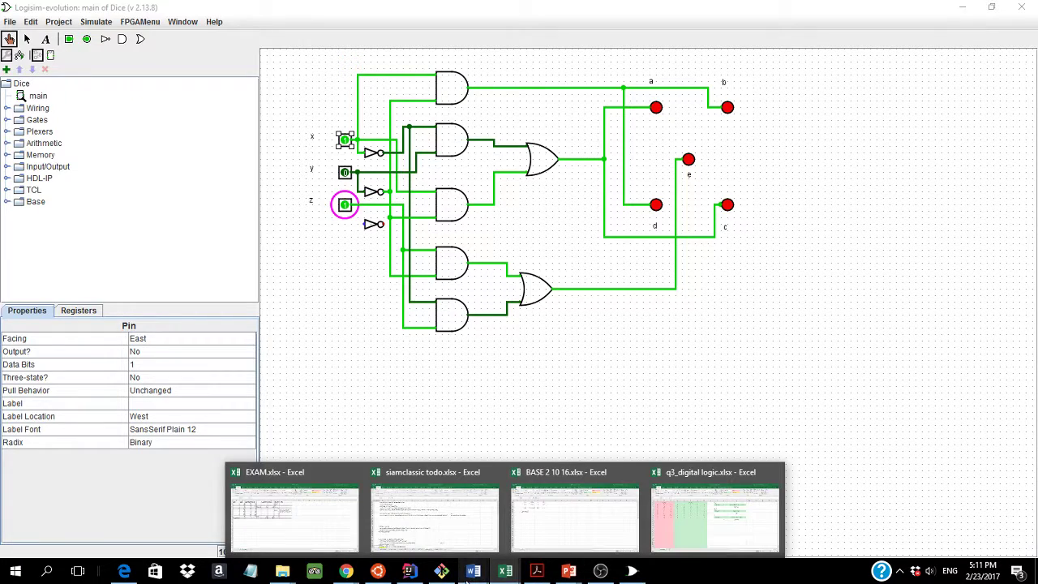
mouse_move(468, 574)
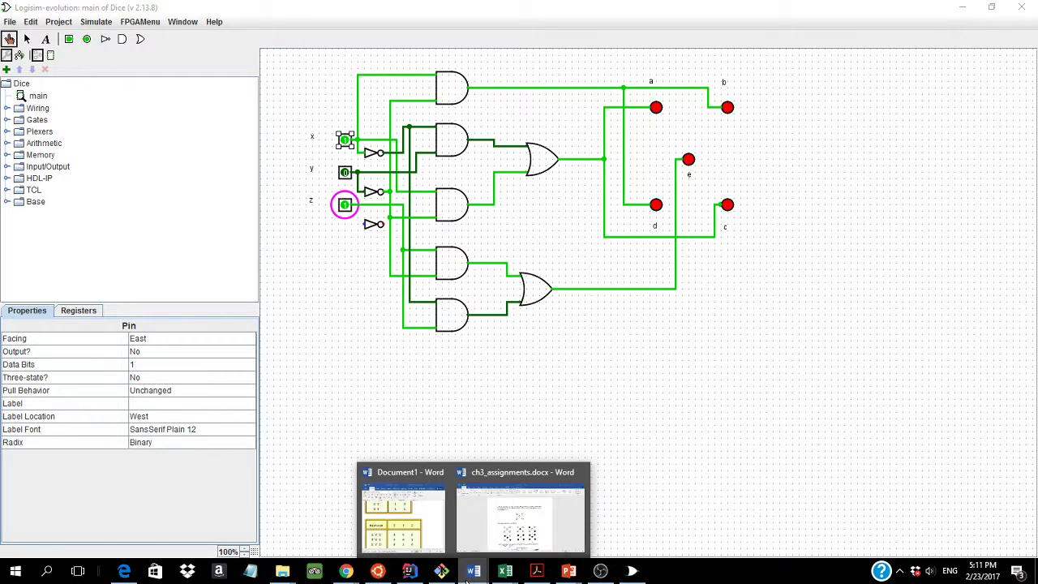
left_click(520, 519)
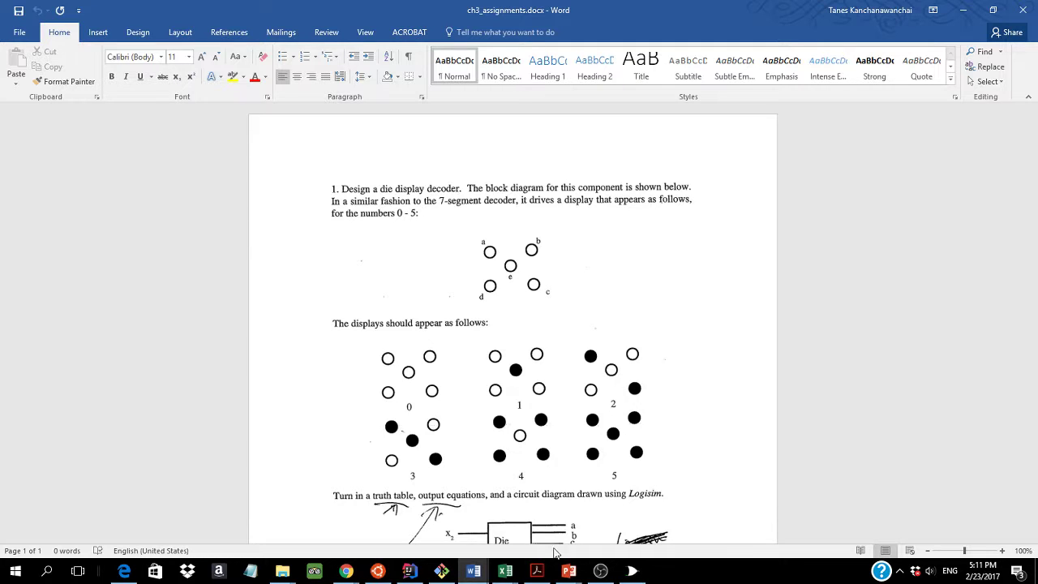
Switch to the q3_digital logic workbook in Excel and examine the truth table's output columns a, b and c.
mouse_move(498, 574)
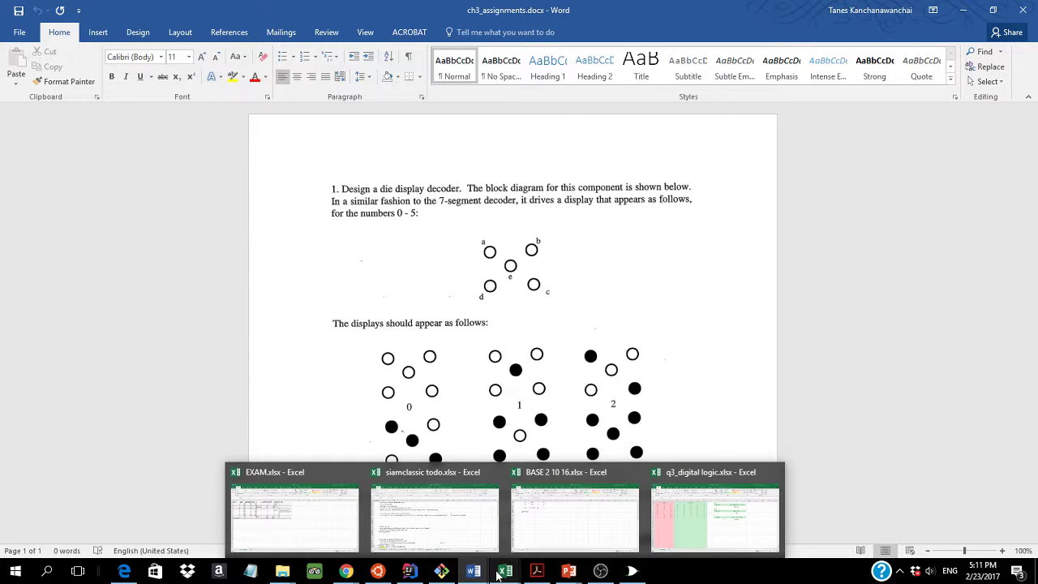
left_click(697, 522)
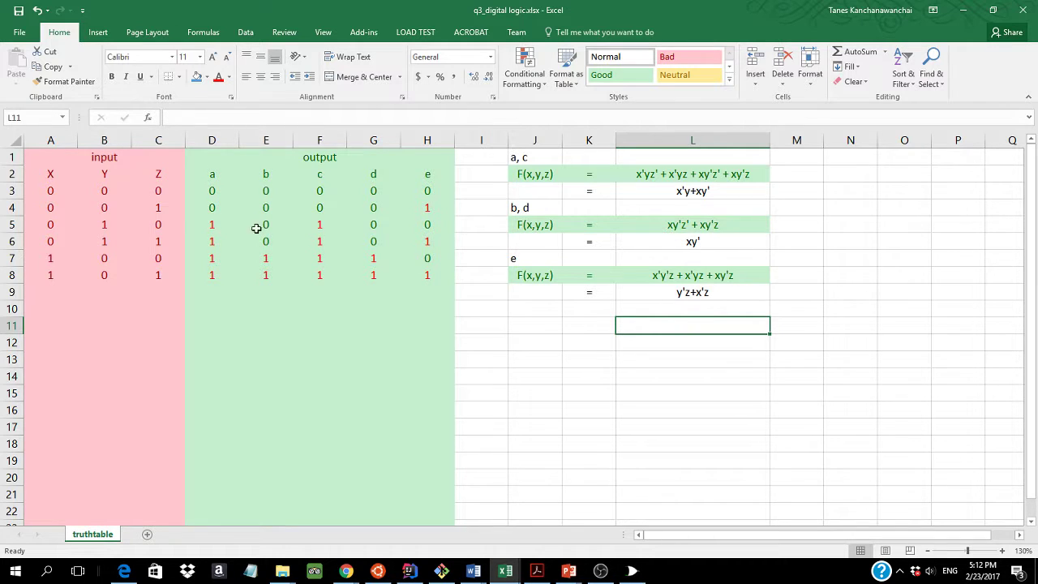
left_click(217, 141)
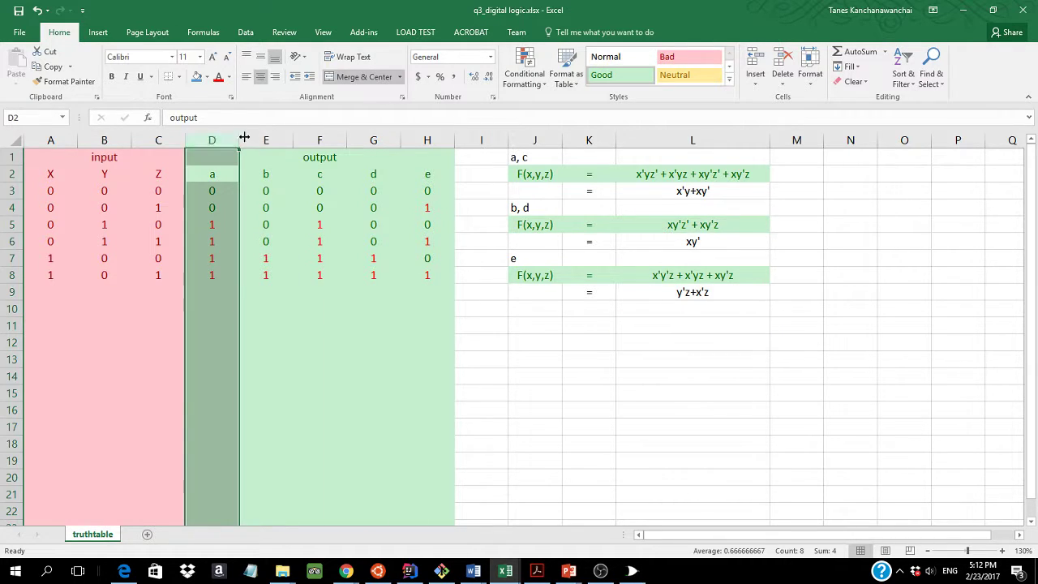
left_click(265, 140)
left_click(309, 139)
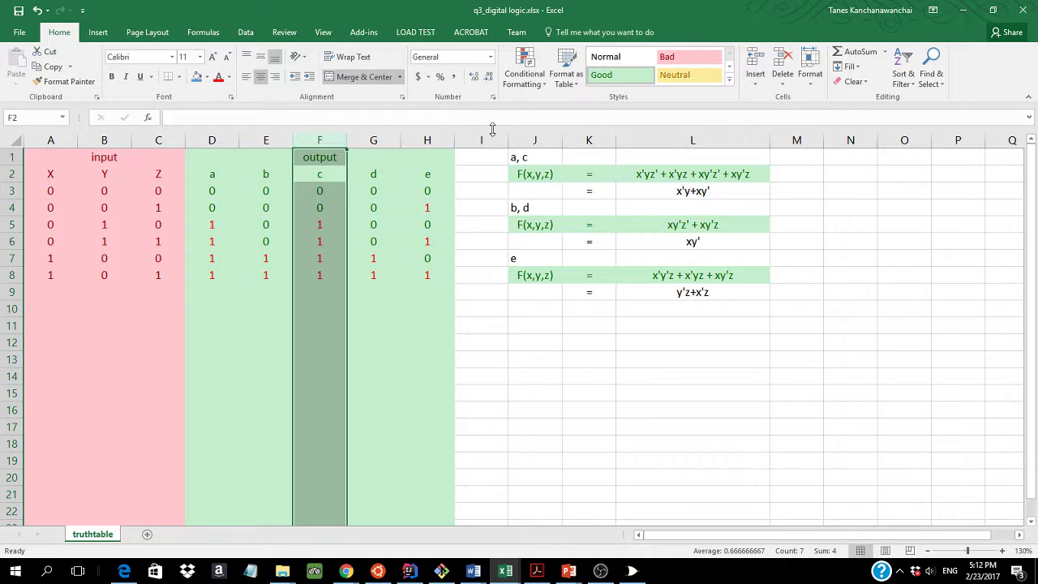
Examine the simplified functions for outputs a, c and b, d, and switch back to the Dice circuit in Logisim-evolution.
left_click(531, 171)
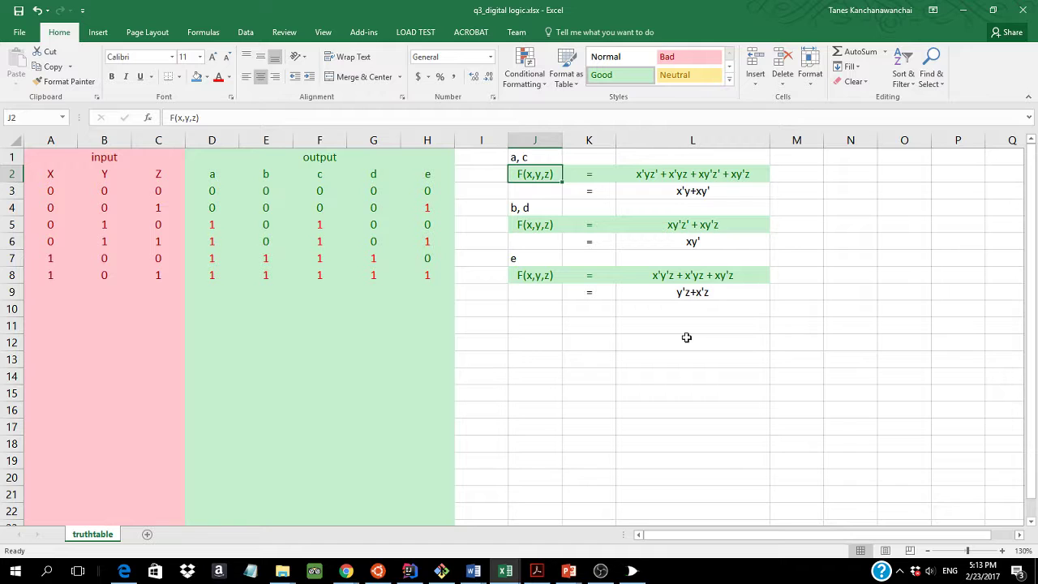
left_click(713, 188)
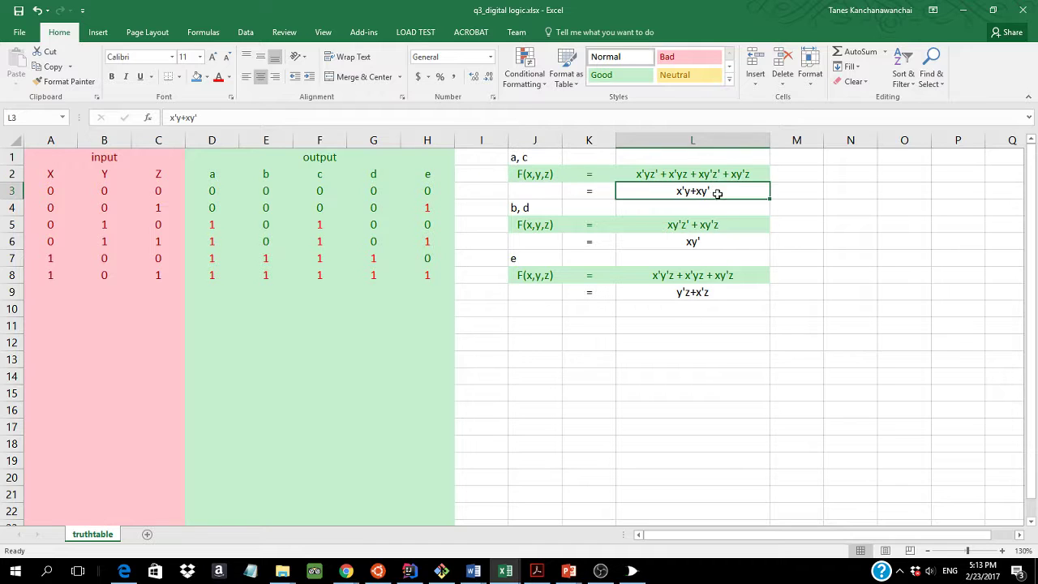
left_click(720, 245)
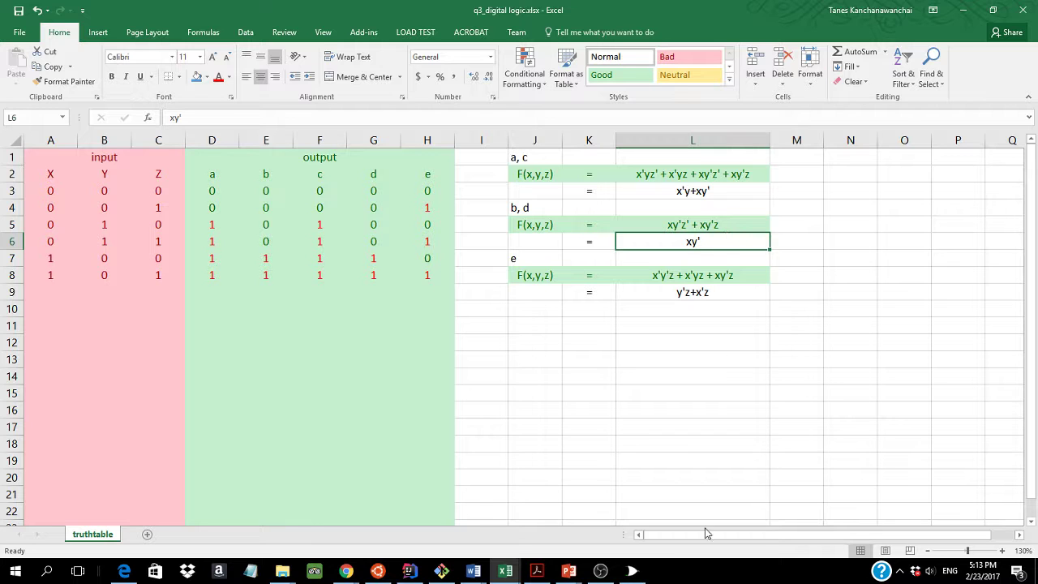
left_click(631, 571)
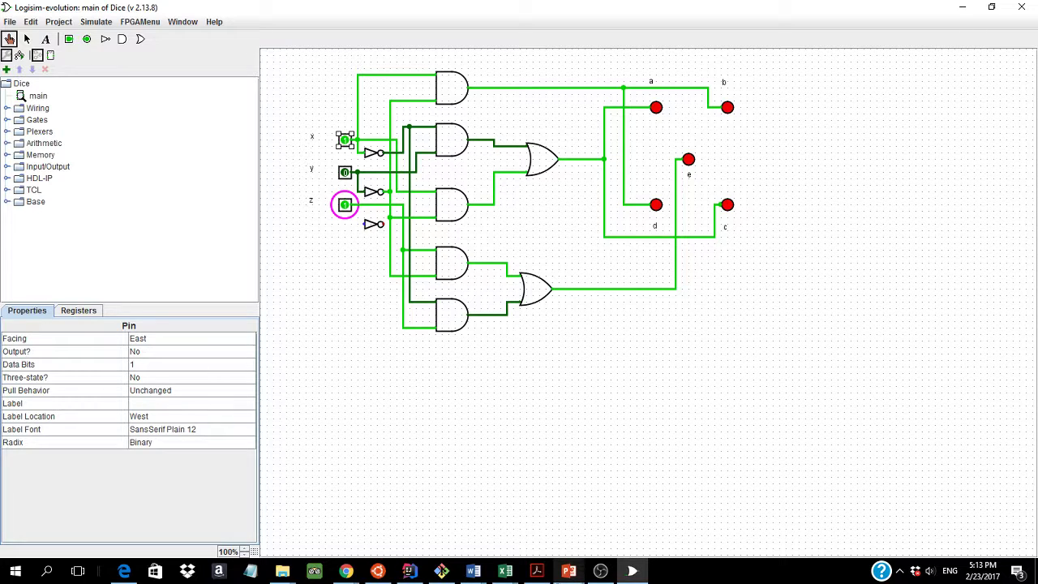
left_click(599, 571)
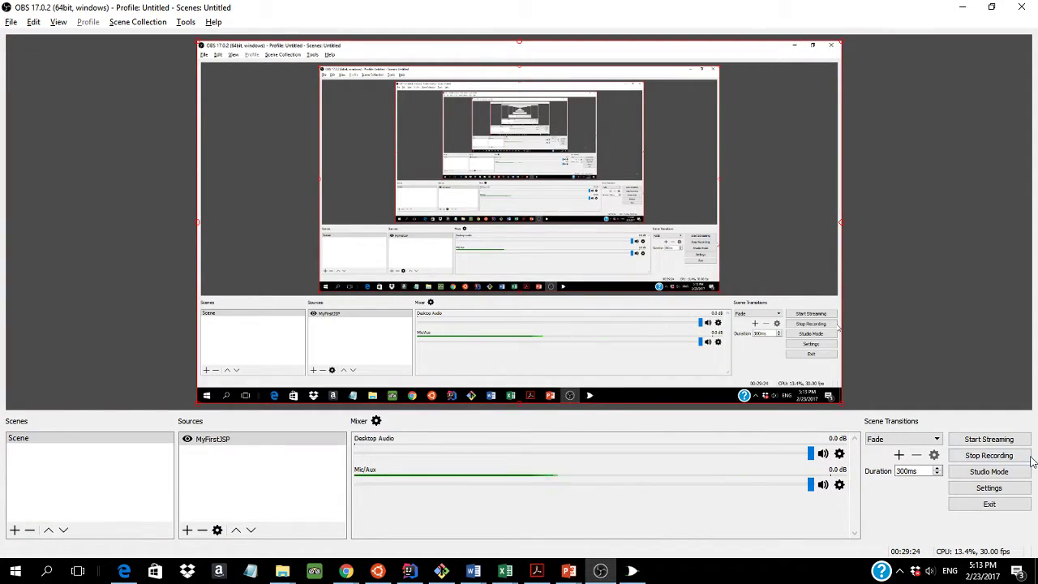